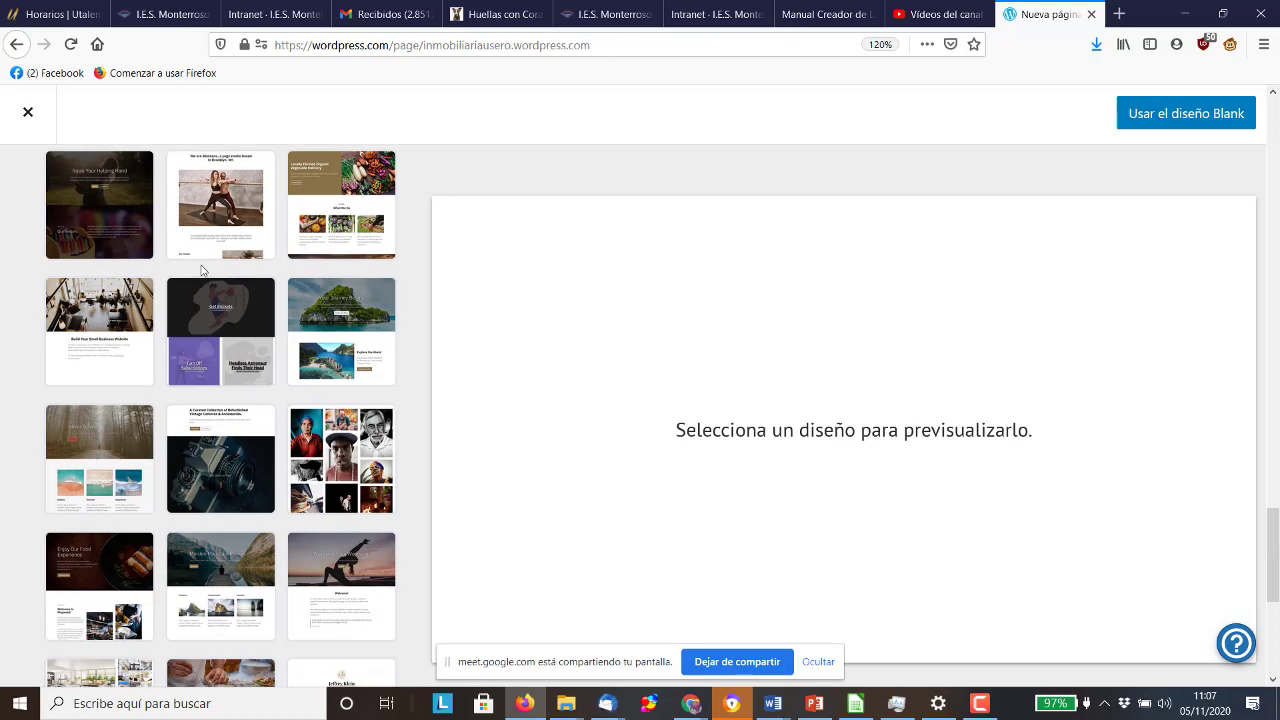
Browse the 'Páginas de inicio' layout thumbnails, briefly checking the exercise instructions slide
scroll(100, 300, "up", 2)
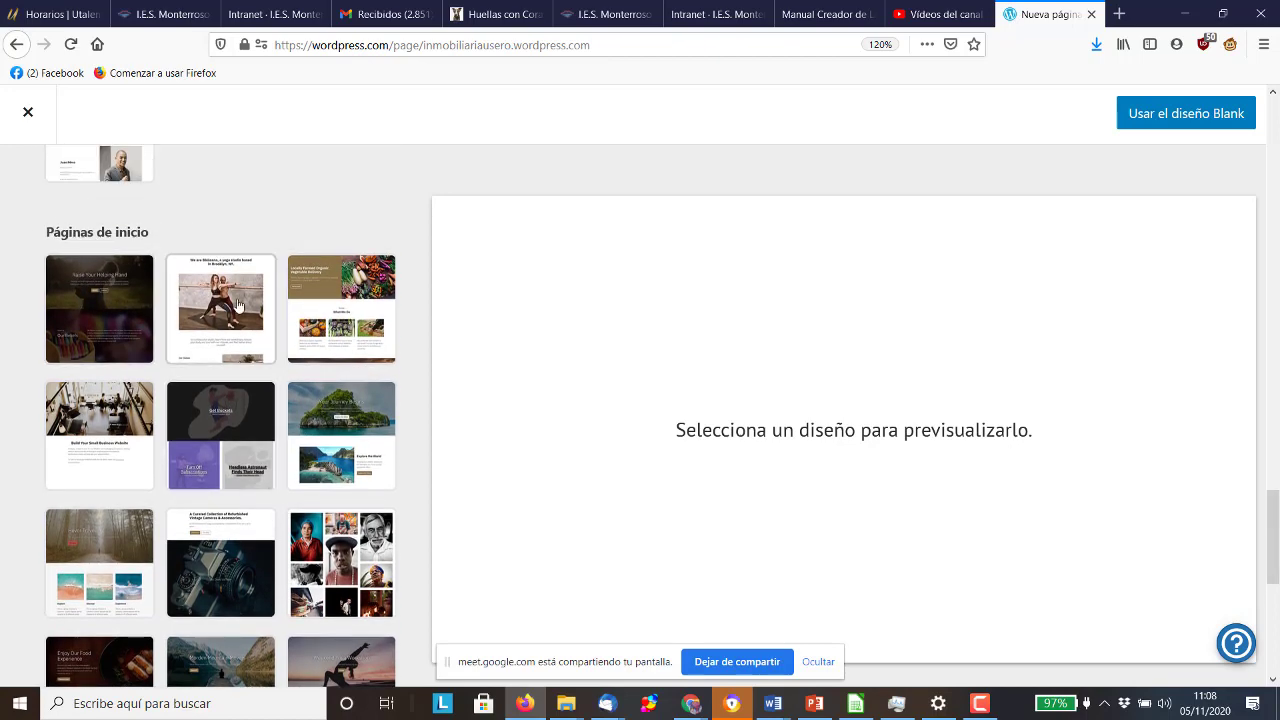
scroll(238, 305, "down", 4)
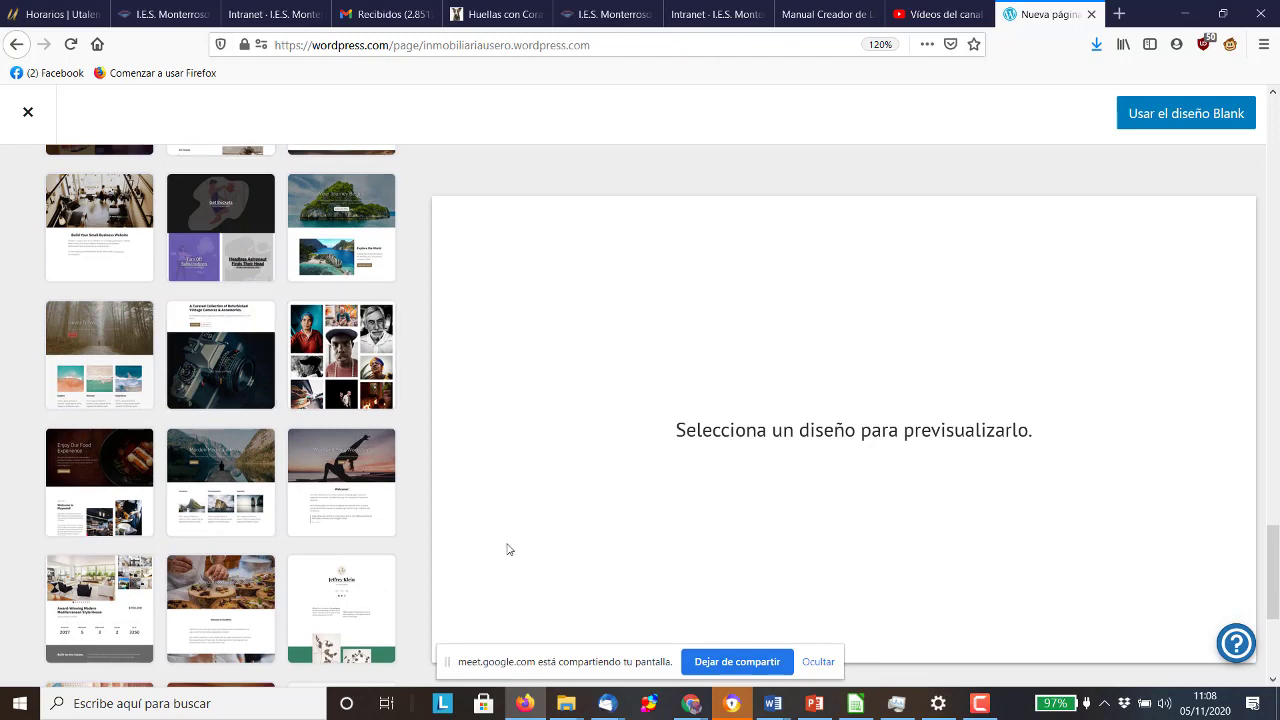
left_click(815, 704)
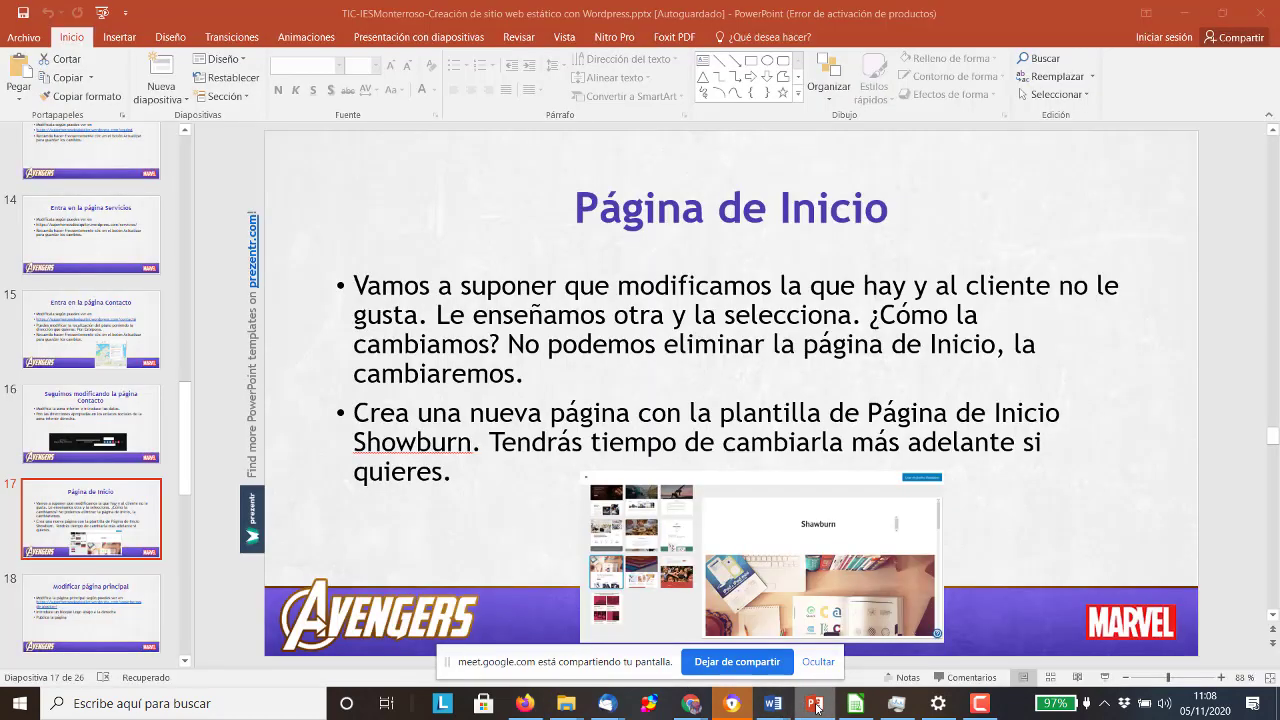
left_click(815, 704)
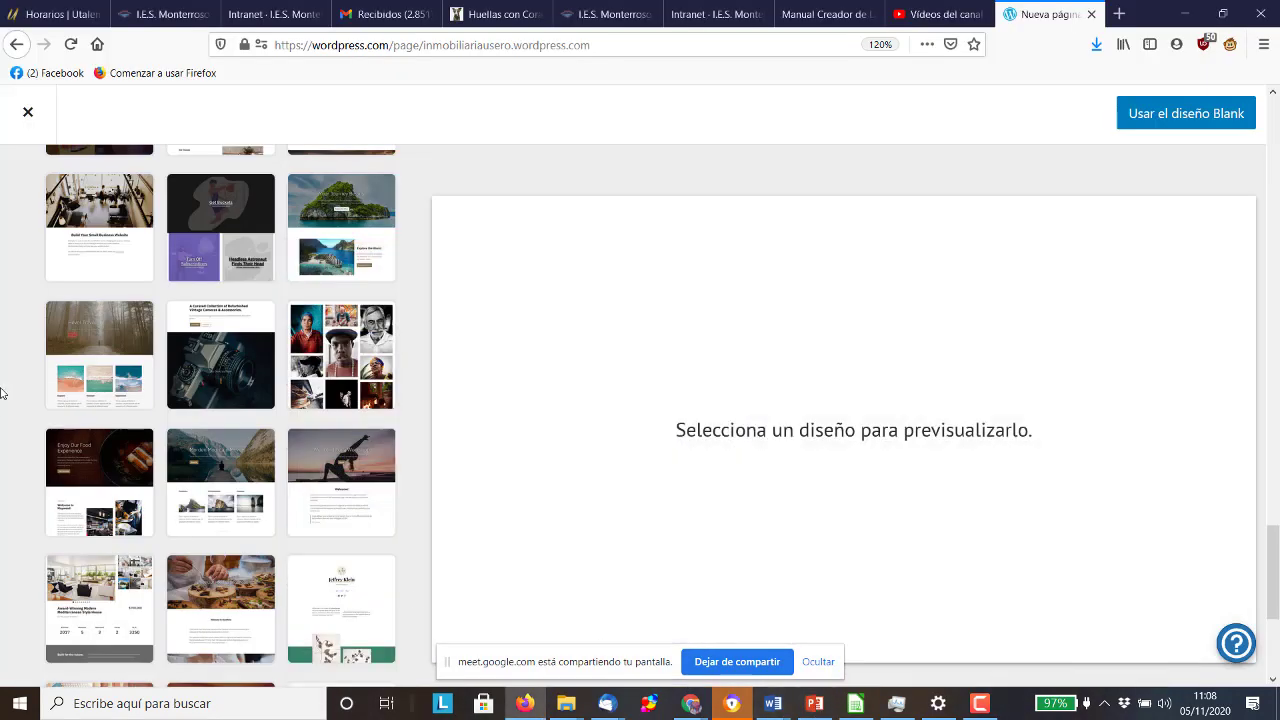
Preview the Shawburn agency layout and apply it to the new page
scroll(140, 420, "down", 3)
left_click(140, 422)
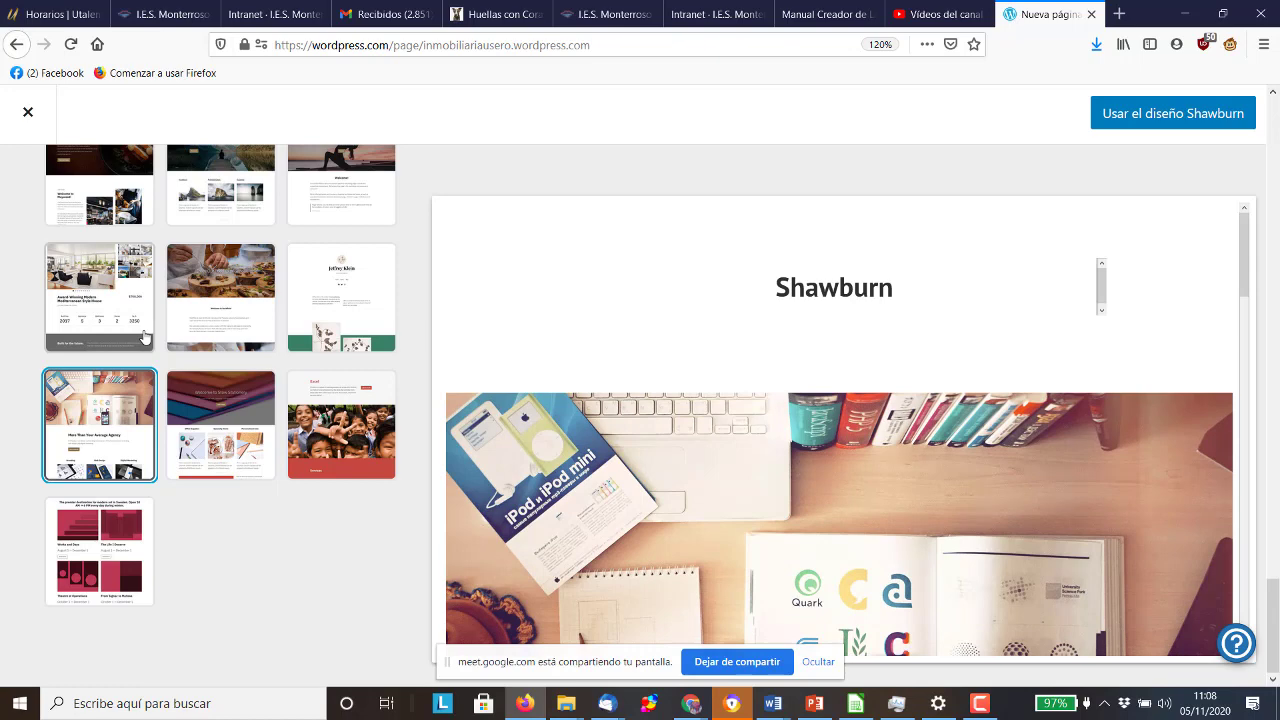
left_click(1145, 113)
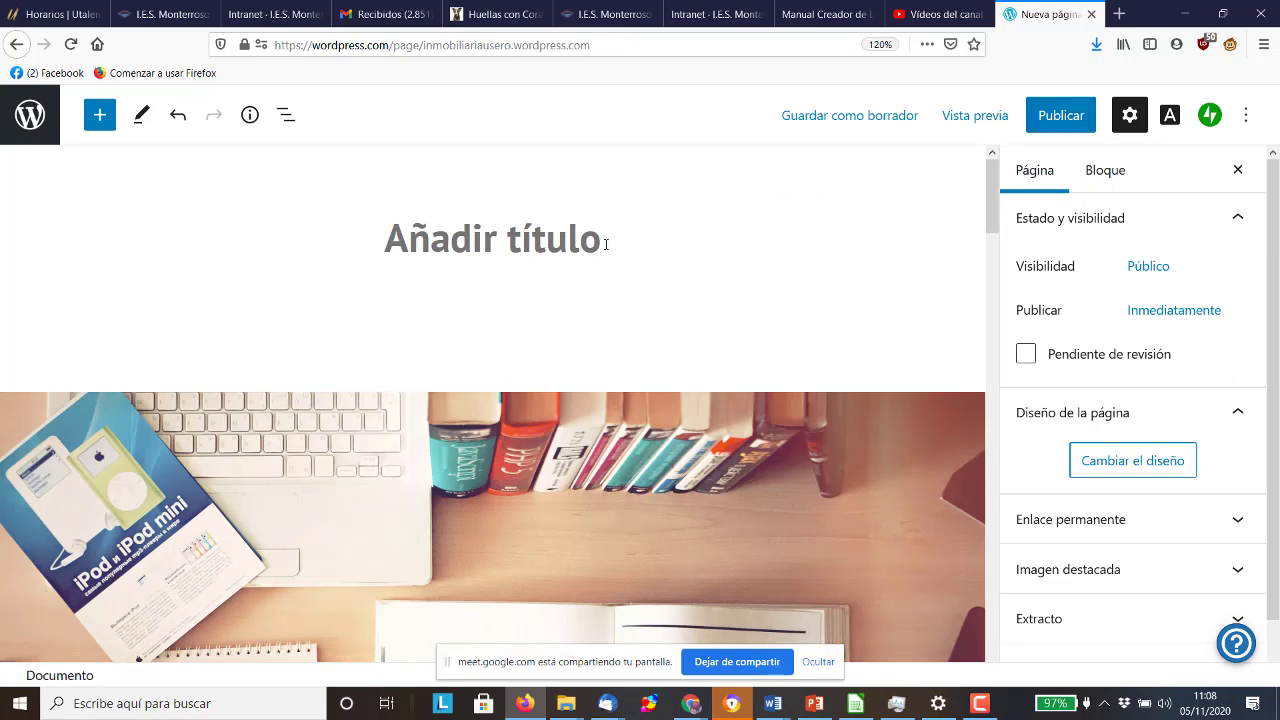
Title the page 'Inmobiliaria Usero', discarding the trial paragraph 'La mejor de'
type("iNM")
key("BackSpace")
key("BackSpace")
key("BackSpace")
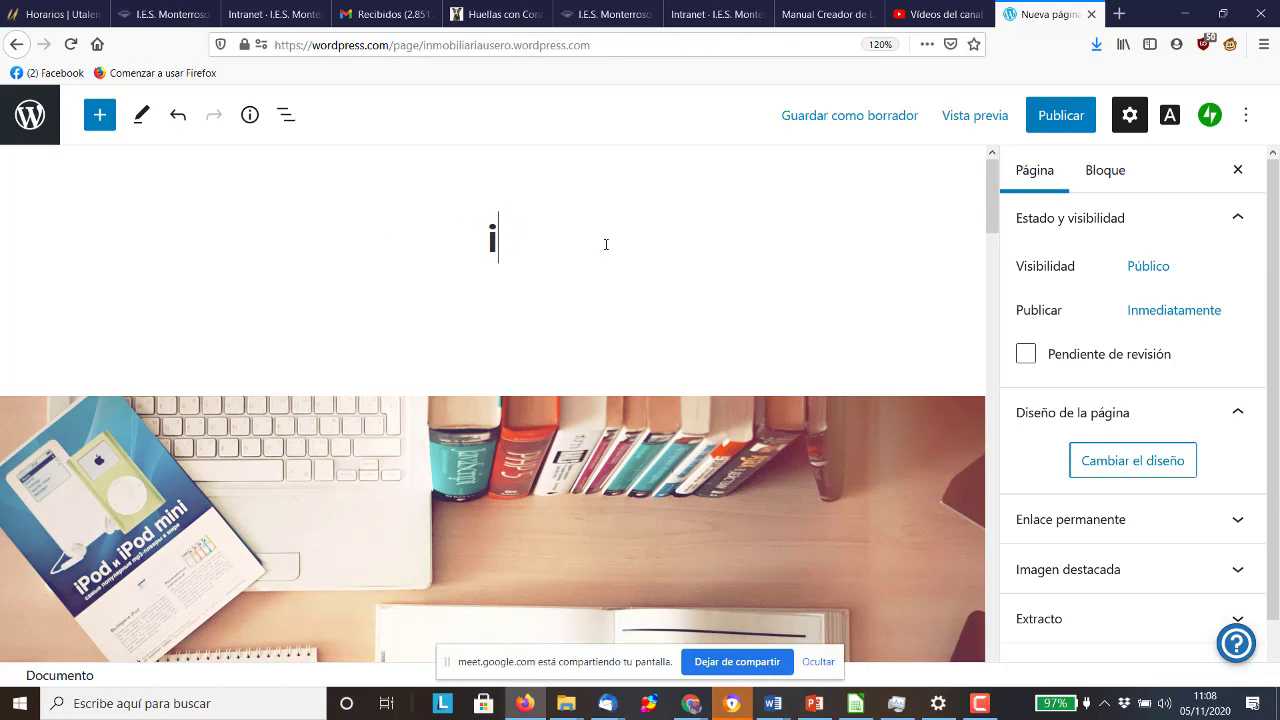
key("Caps_Lock")
type("Inmobilia")
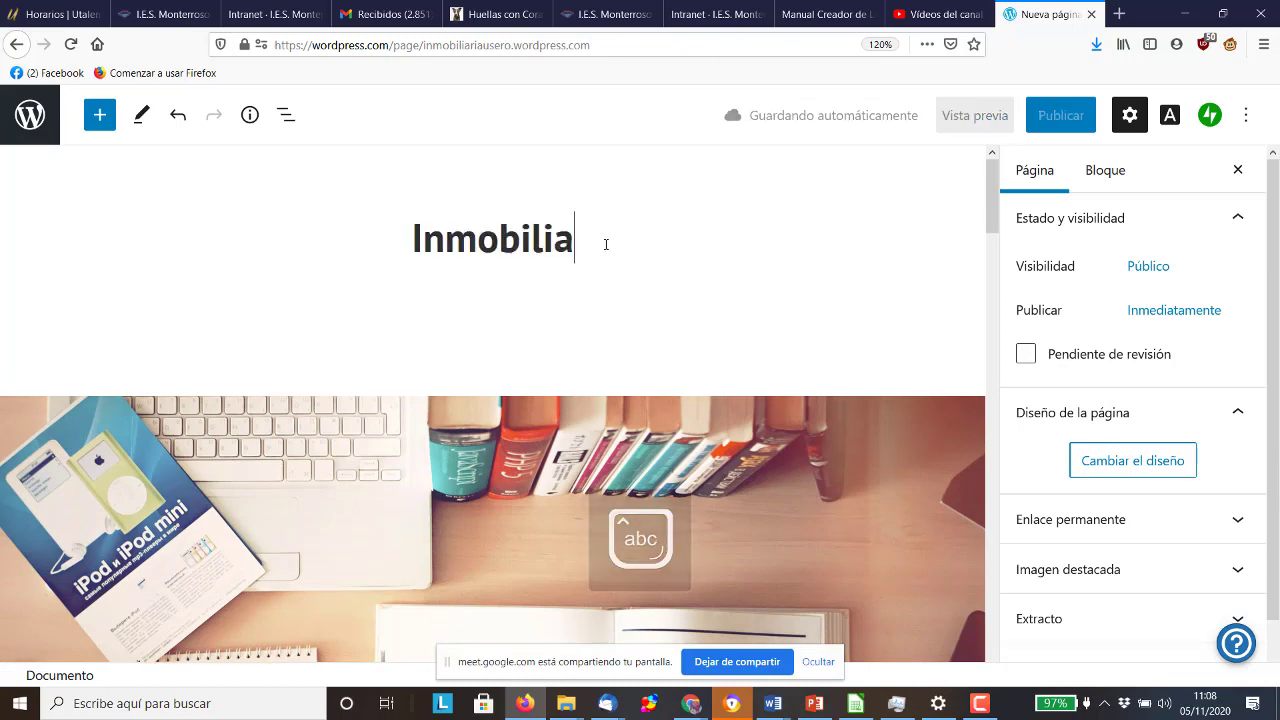
type("ria usero")
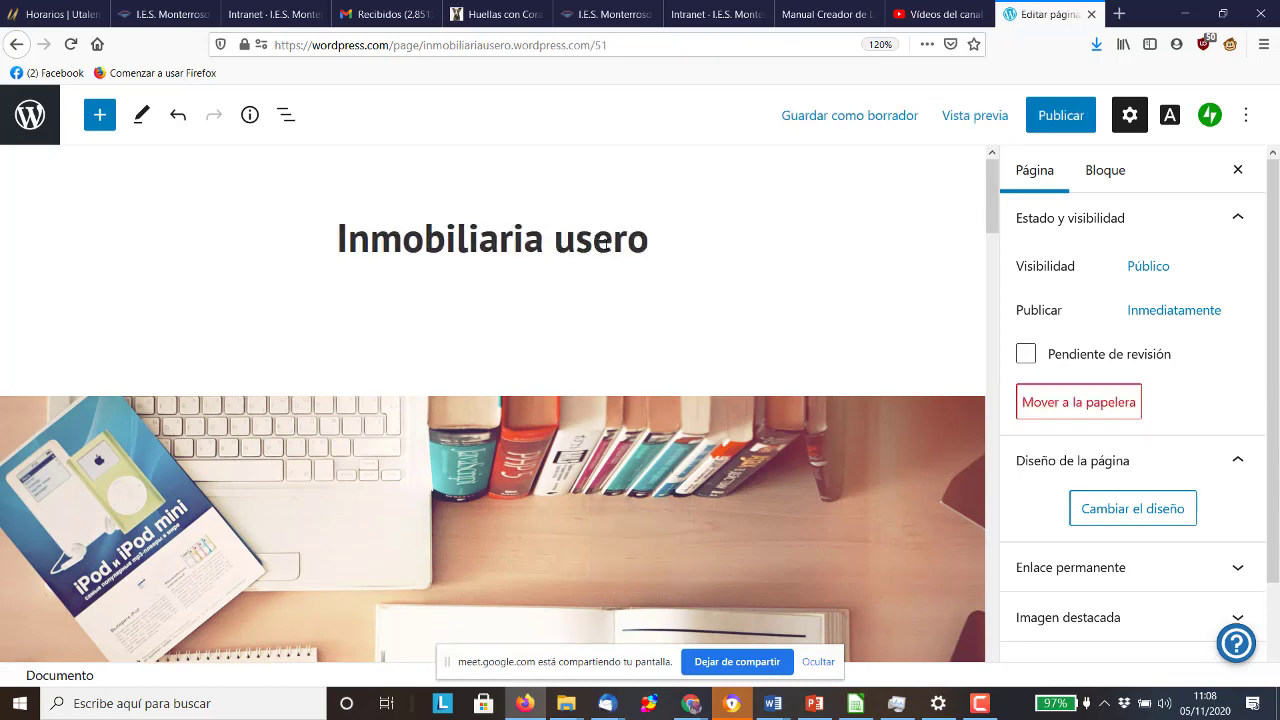
key("BackSpace")
key("BackSpace")
key("BackSpace")
key("BackSpace")
key("BackSpace")
key("BackSpace")
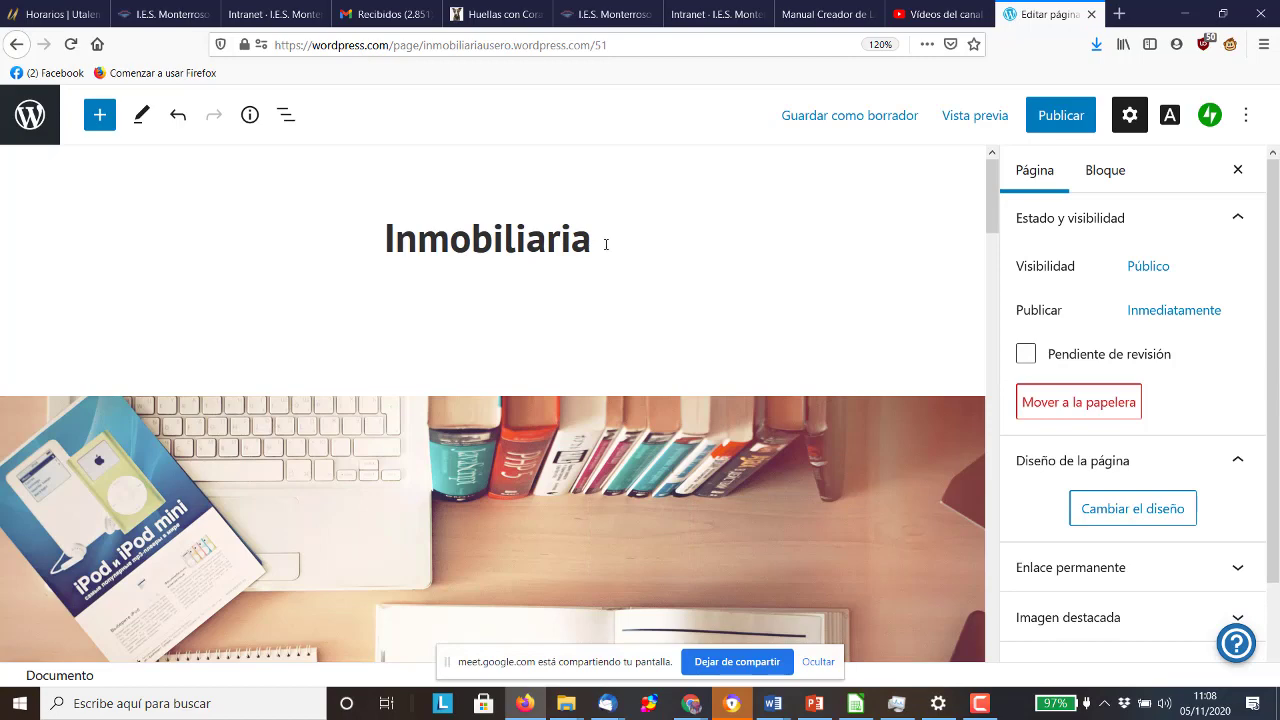
type("Usero")
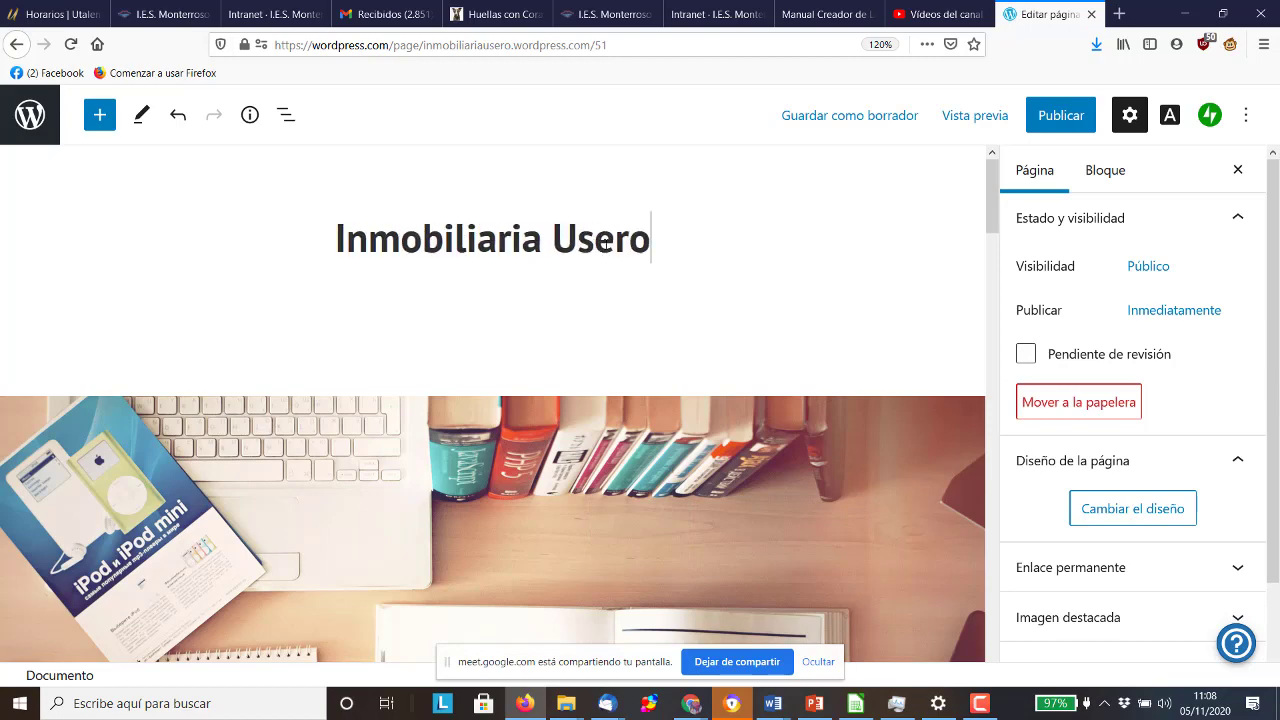
key("Return")
type("La mejor de")
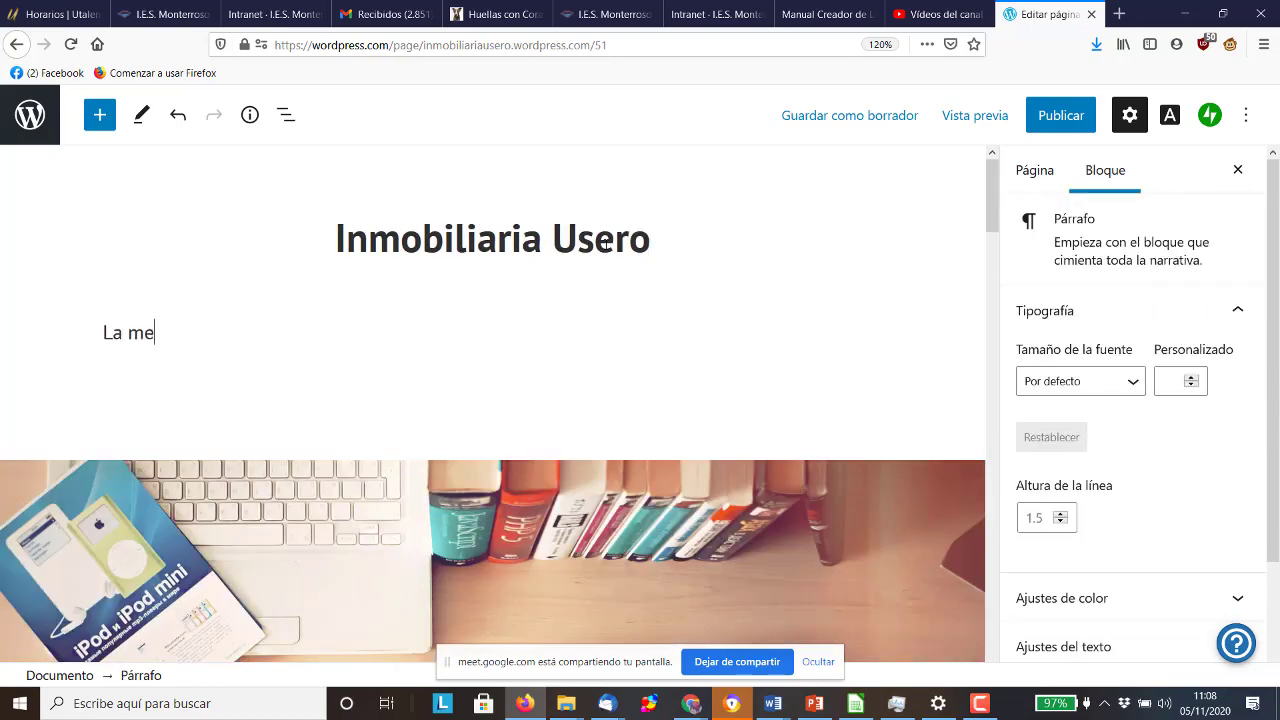
key("BackSpace")
key("BackSpace")
key("BackSpace")
key("BackSpace")
key("BackSpace")
key("BackSpace")
key("BackSpace")
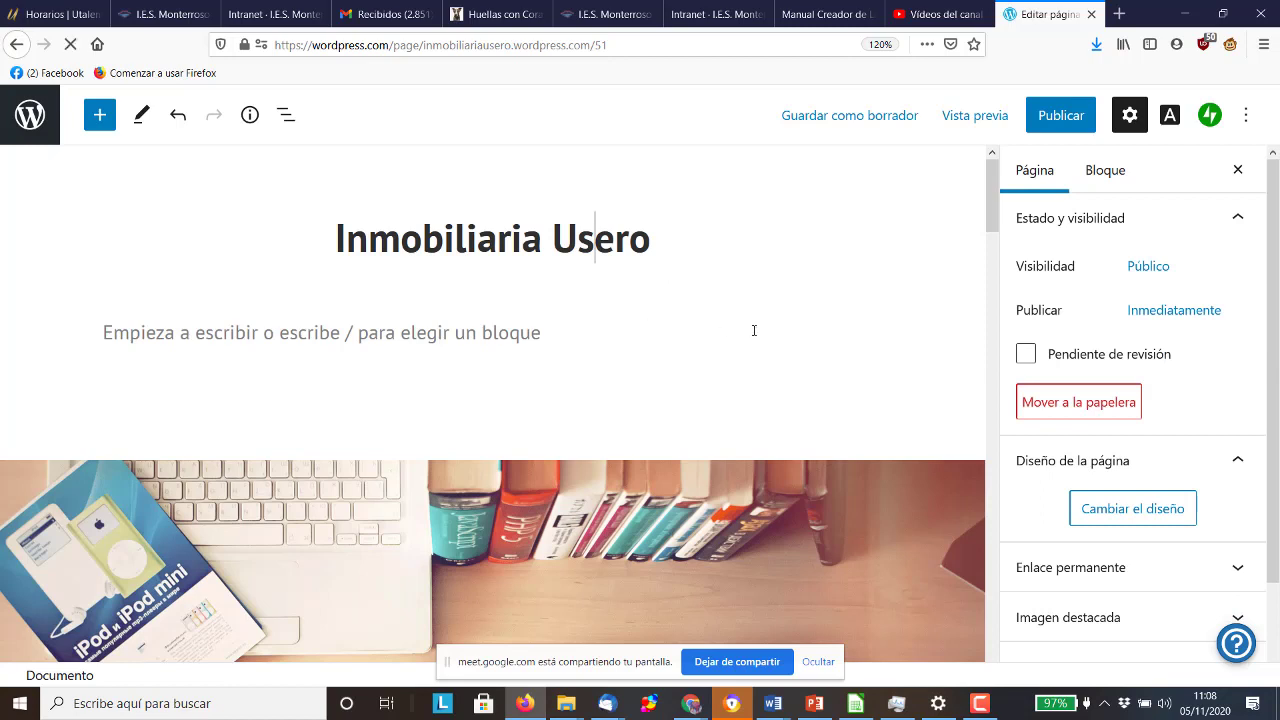
Insert a heading block reading 'La mejor del mundo entero' below the title
left_click(754, 330)
left_click(862, 328)
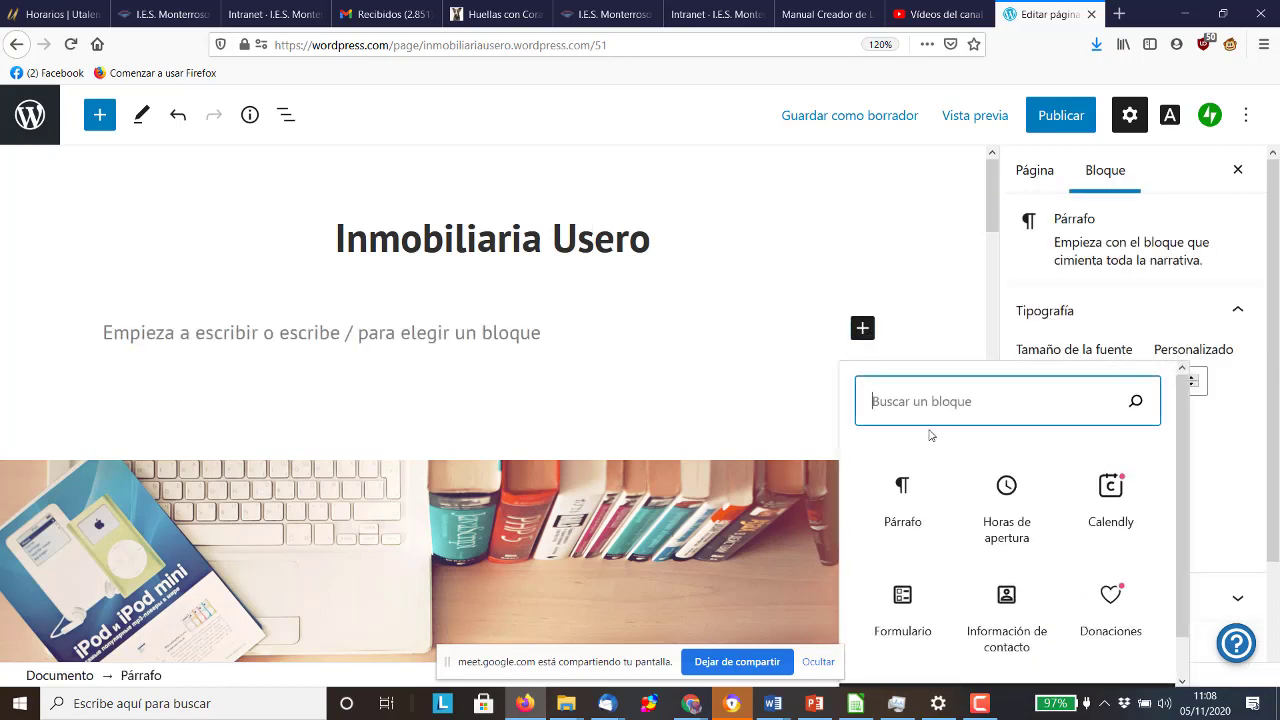
type("encab")
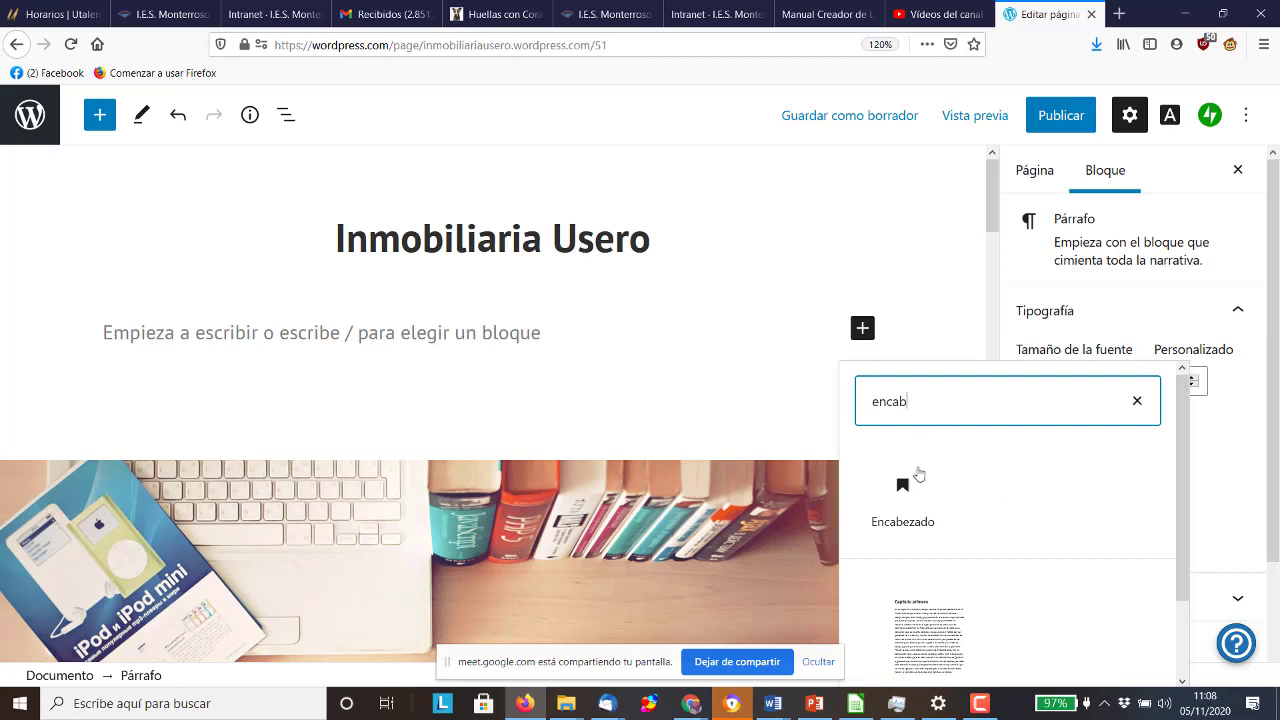
left_click(912, 502)
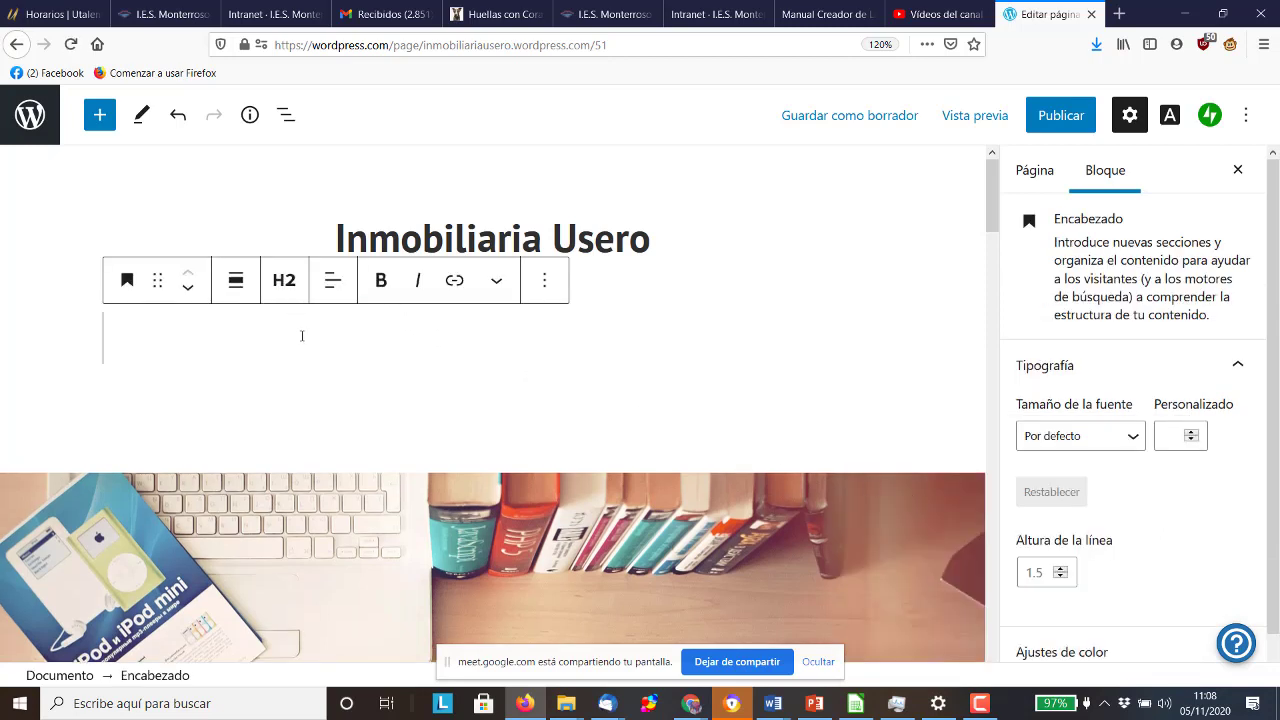
type("lA")
key("BackSpace")
key("BackSpace")
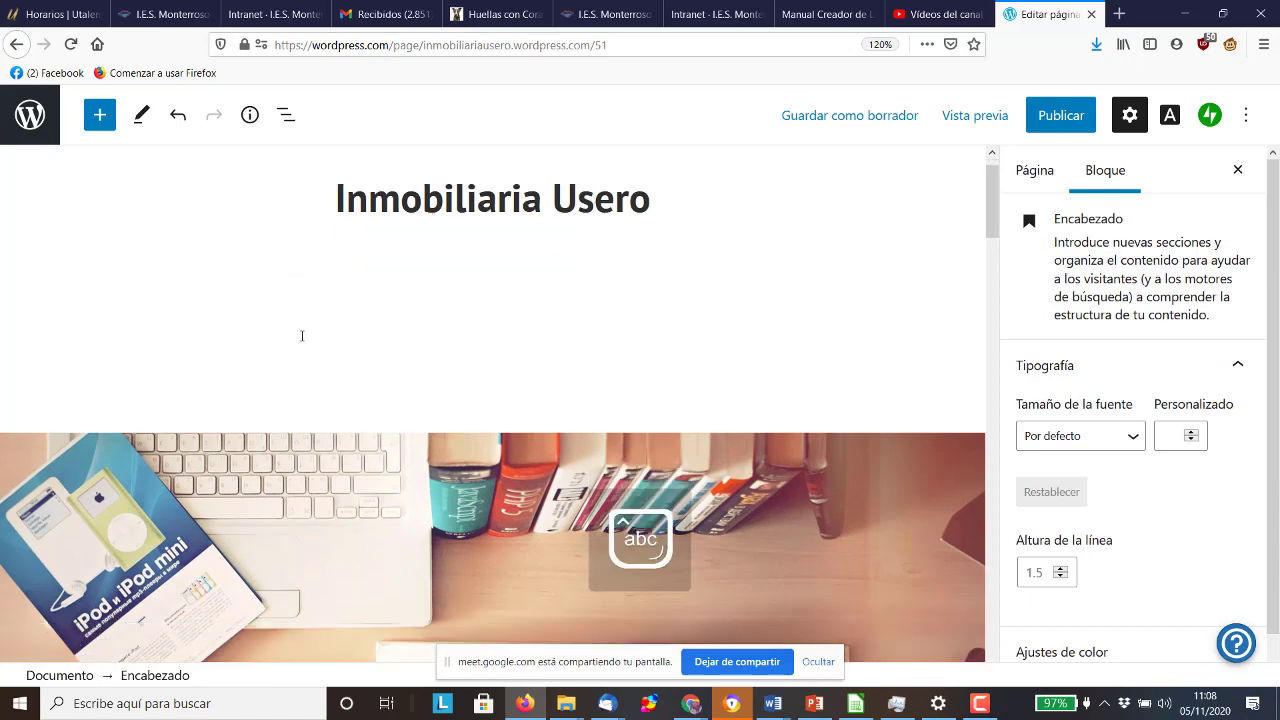
type("La mejor del mundo entero")
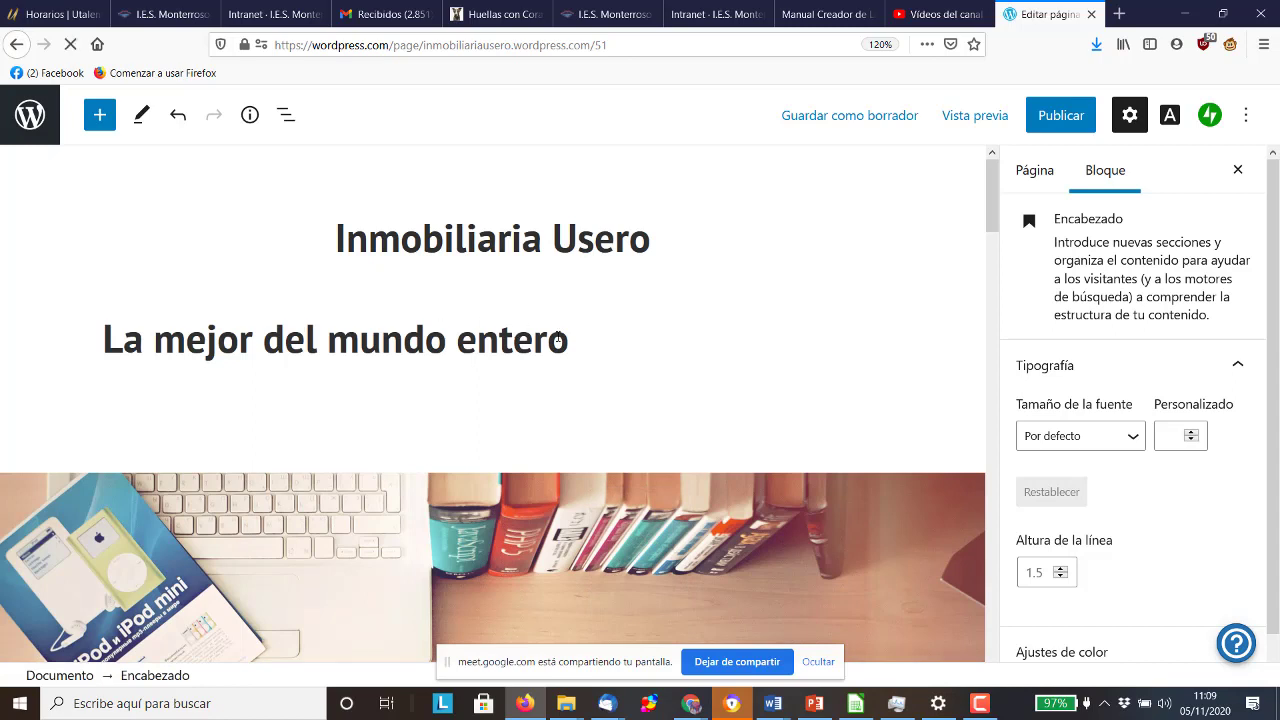
Make the heading level H3 and centre-align it
left_click_drag(569, 340, 51, 344)
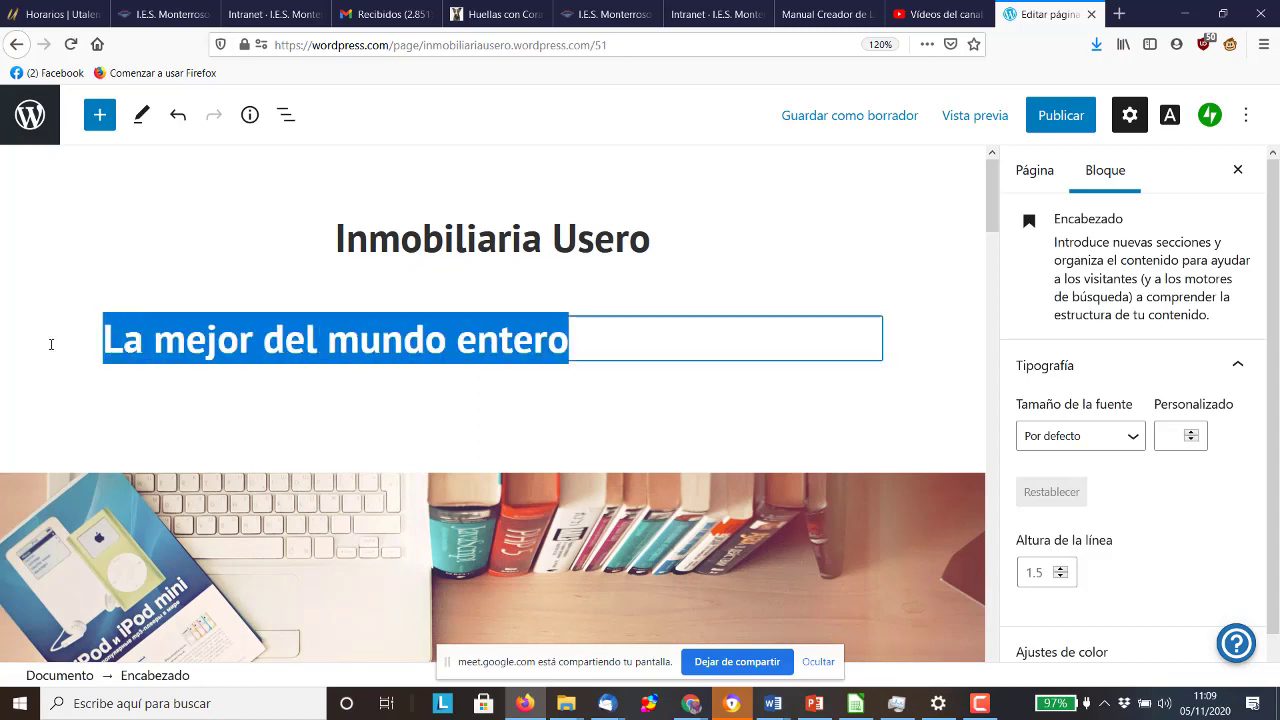
left_click(295, 282)
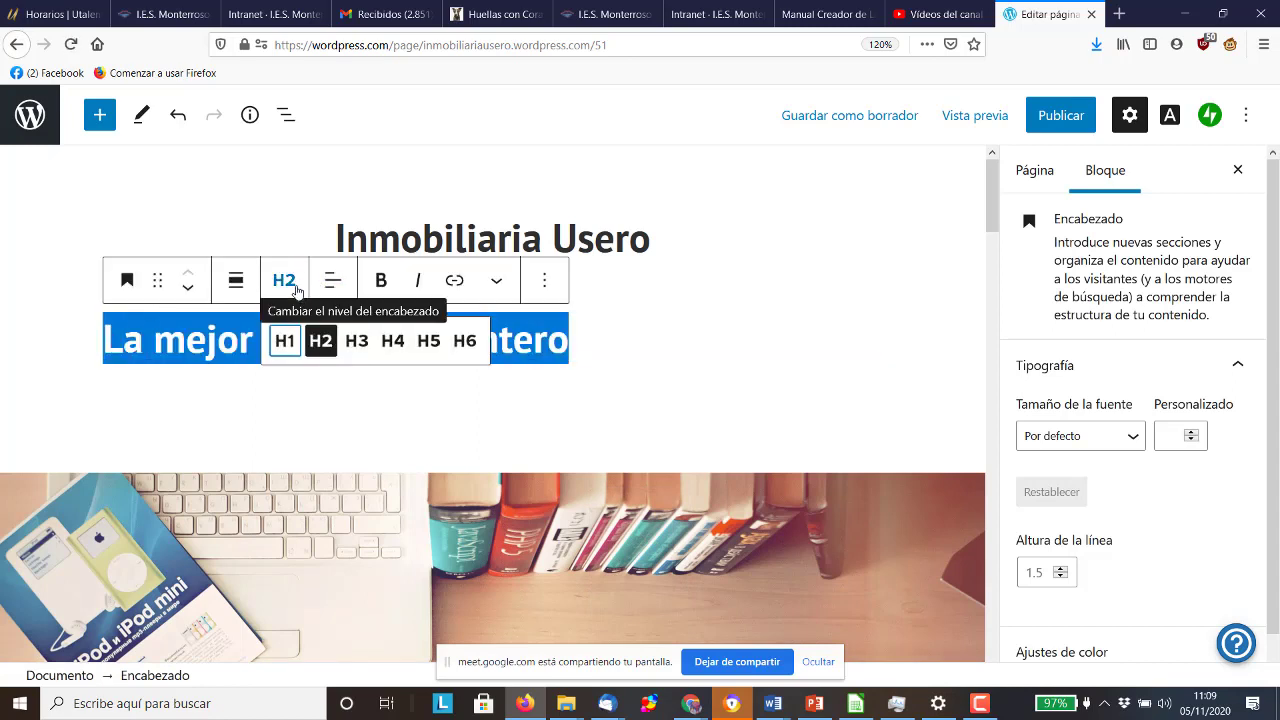
left_click(357, 341)
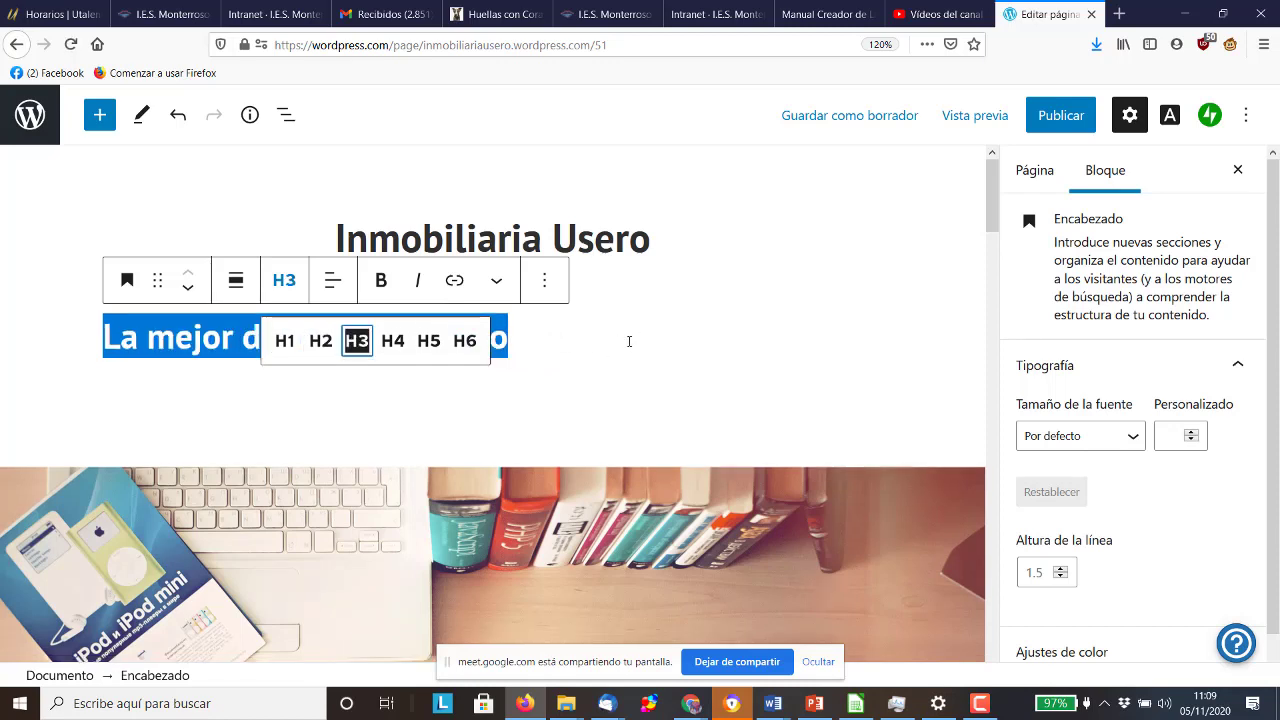
left_click(286, 284)
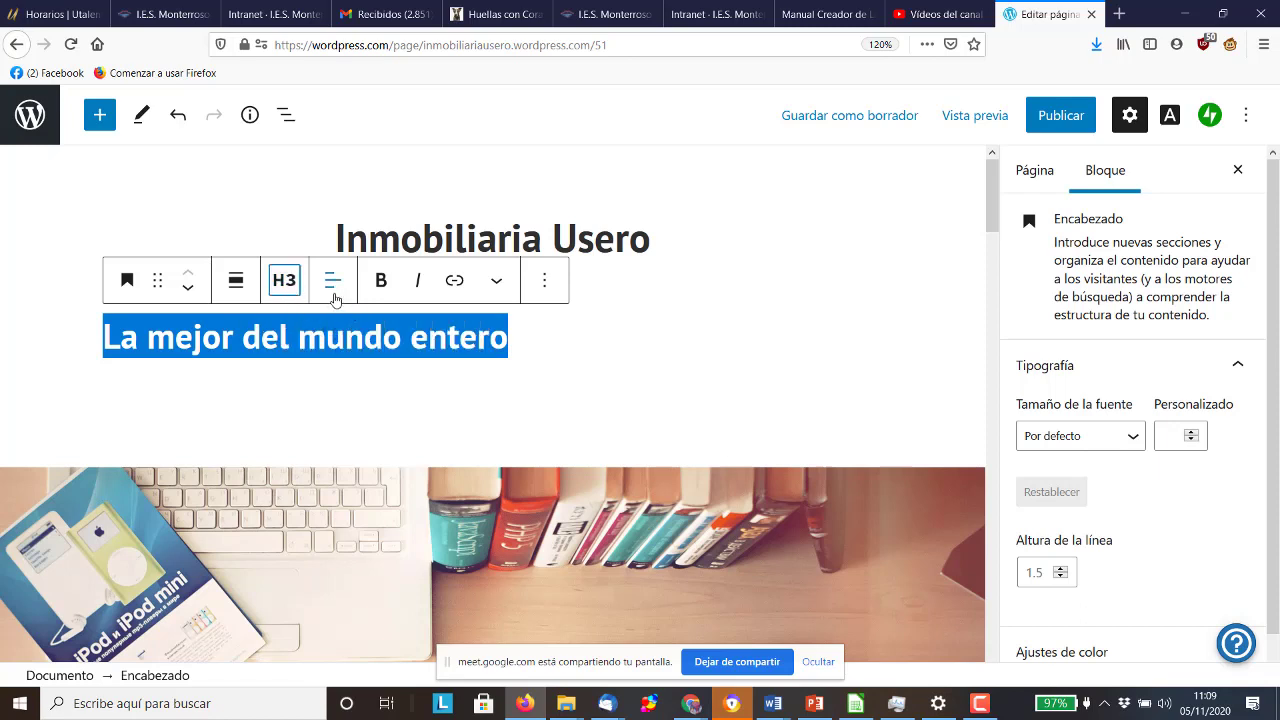
left_click(333, 281)
left_click(357, 384)
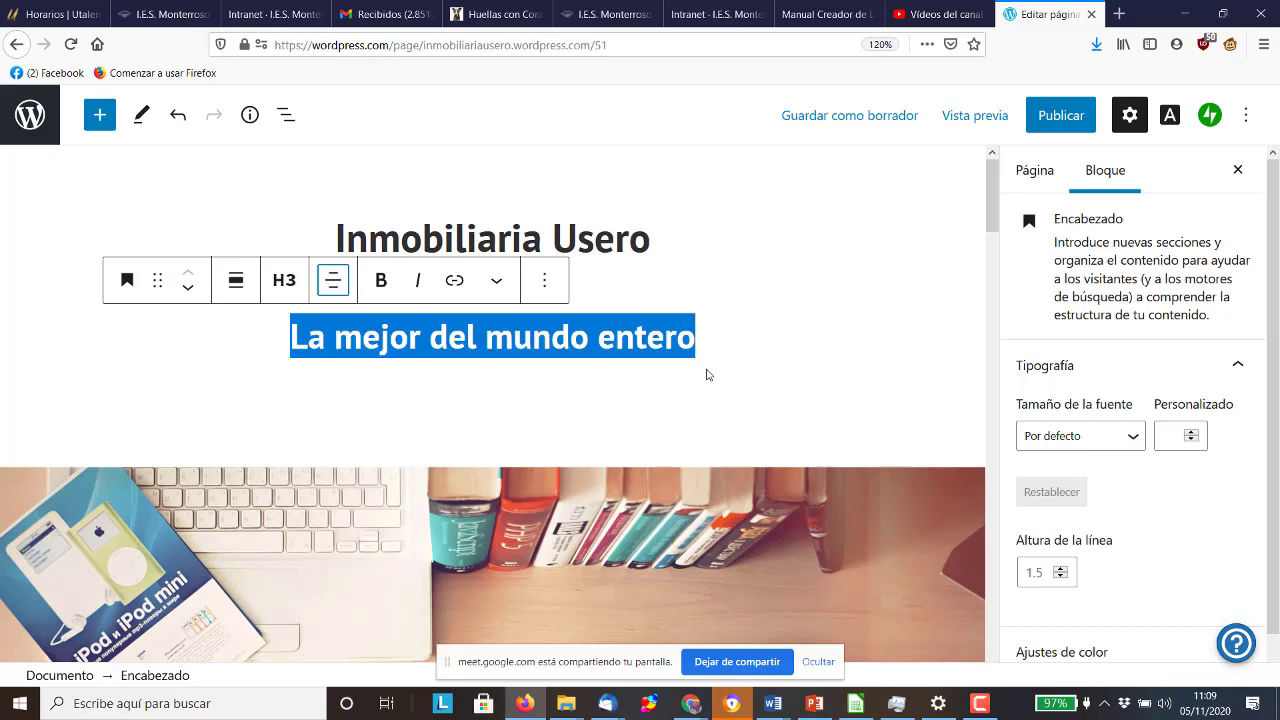
Change the heading to level H4, select the cover block, then open a fresh browser tab
left_click(717, 371)
left_click(699, 346)
left_click_drag(699, 346, 290, 340)
left_click(297, 296)
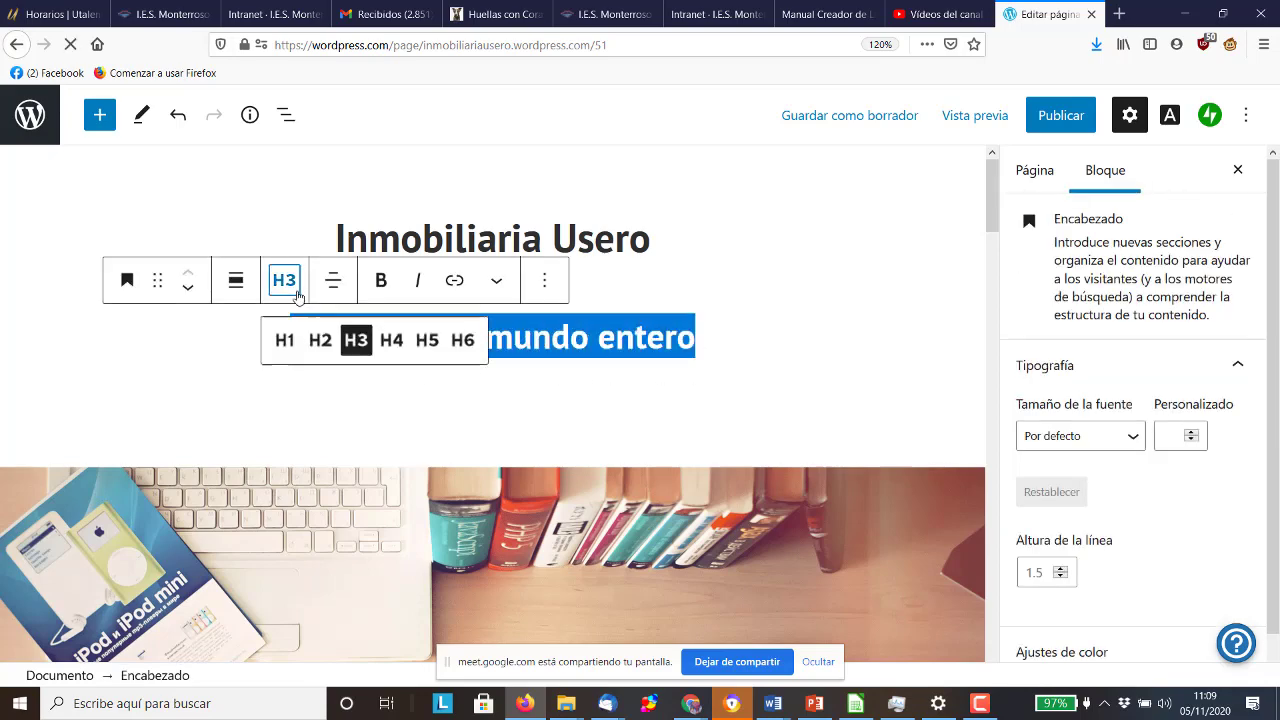
left_click(394, 341)
left_click(698, 342)
scroll(697, 336, "down", 5)
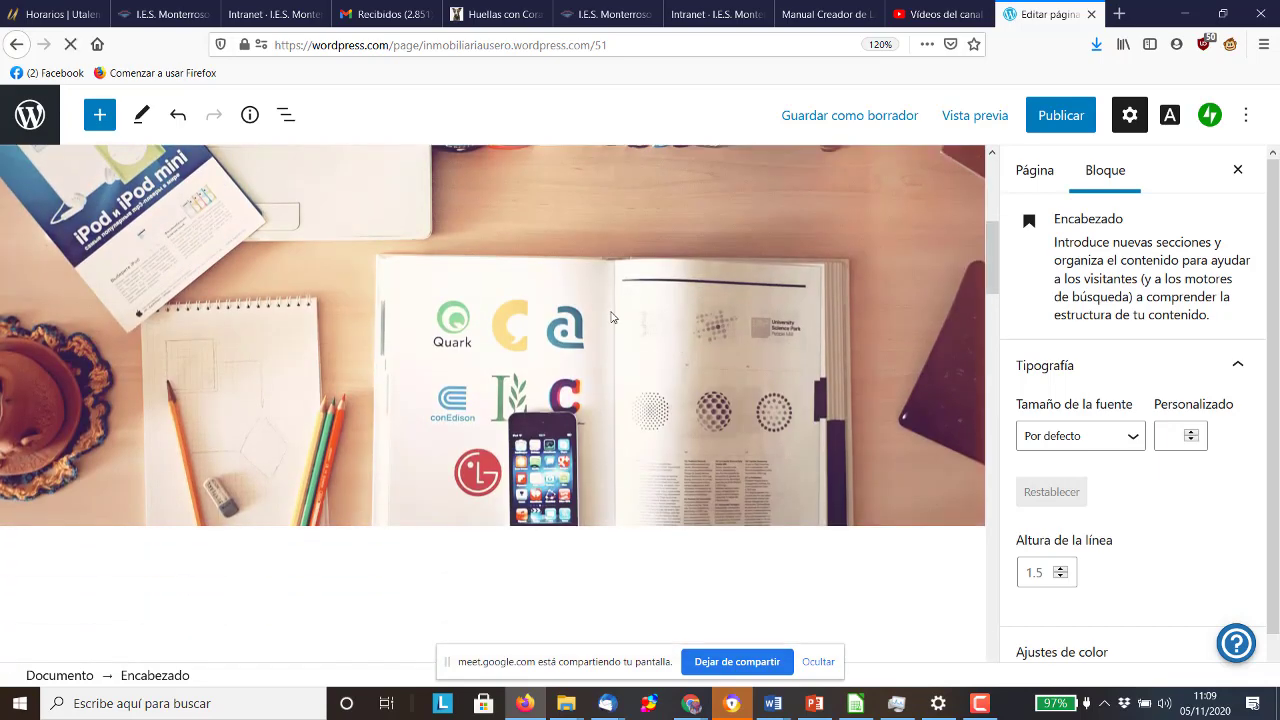
left_click(612, 316)
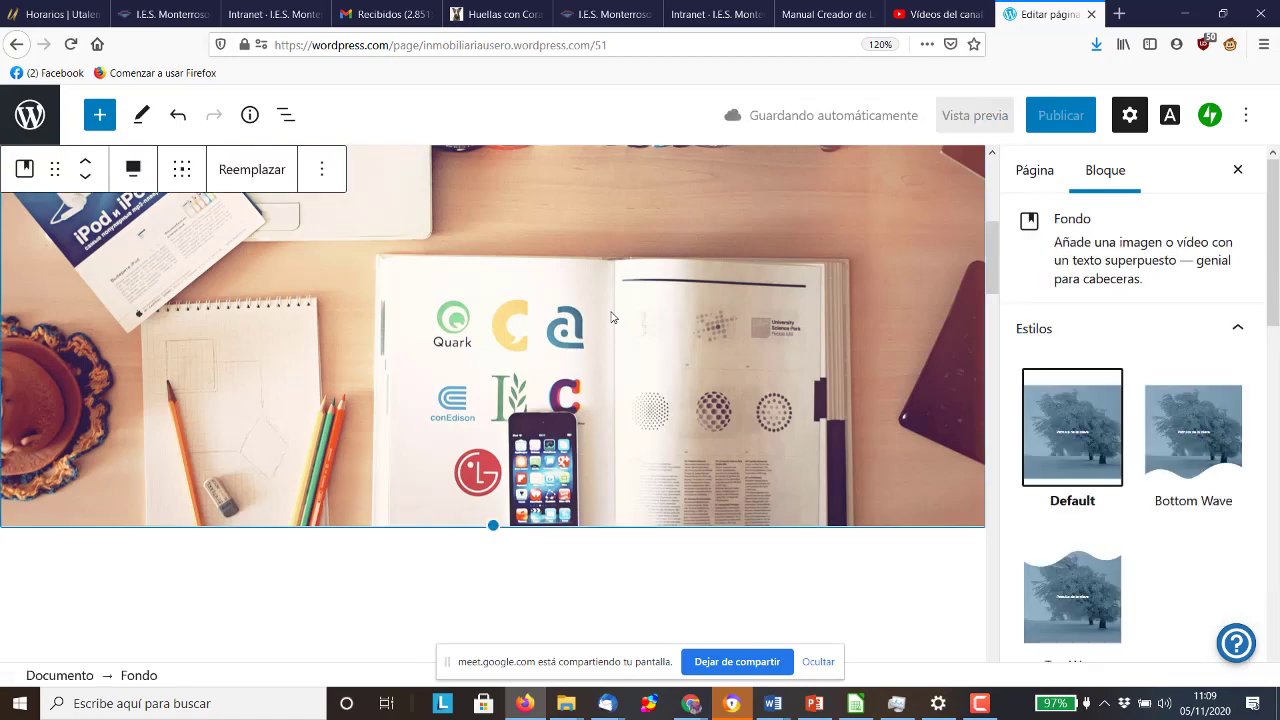
left_click(1119, 14)
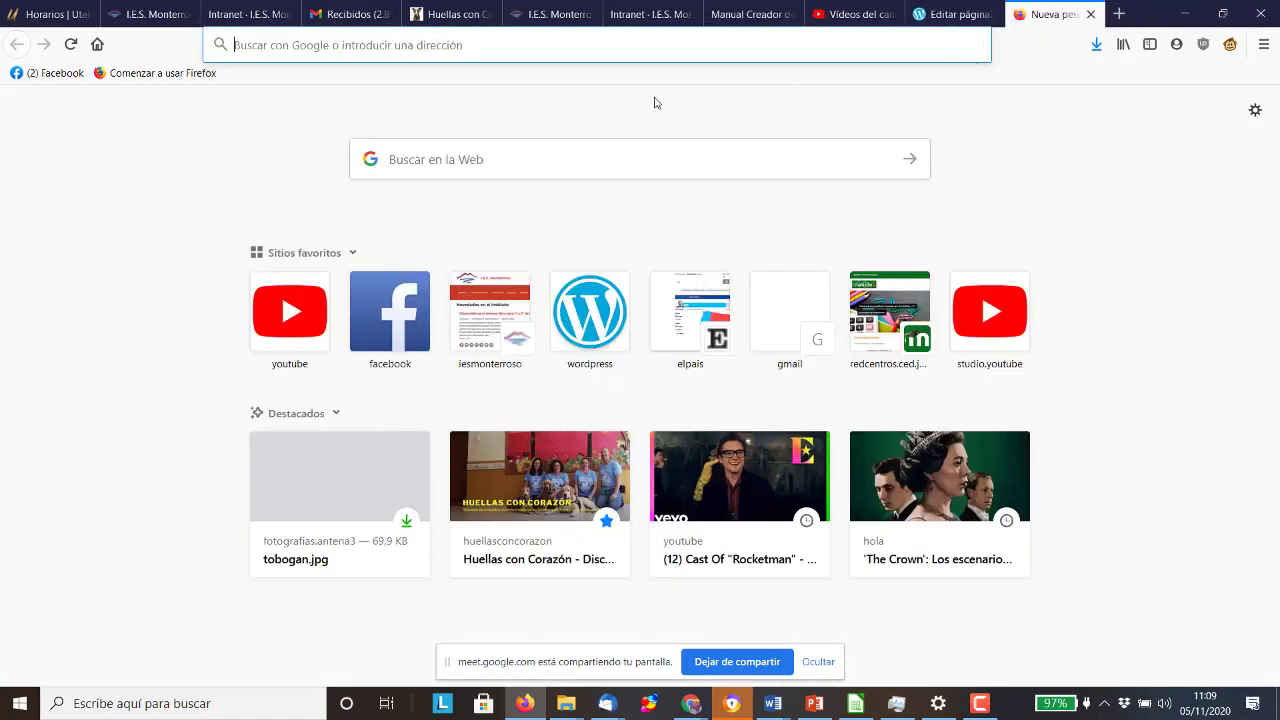
Search the web for 'pixabay' and open the Pixabay website
left_click(679, 44)
type("pix")
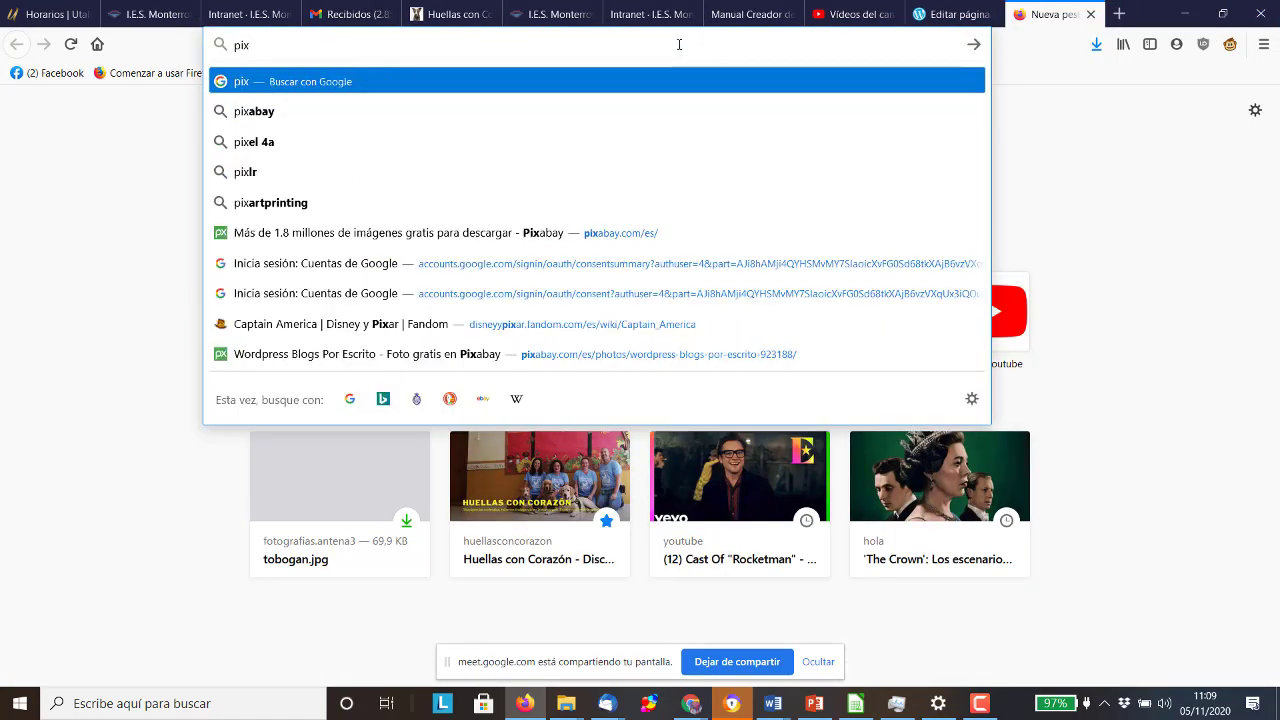
key("BackSpace")
key("BackSpace")
key("BackSpace")
type("pixabay")
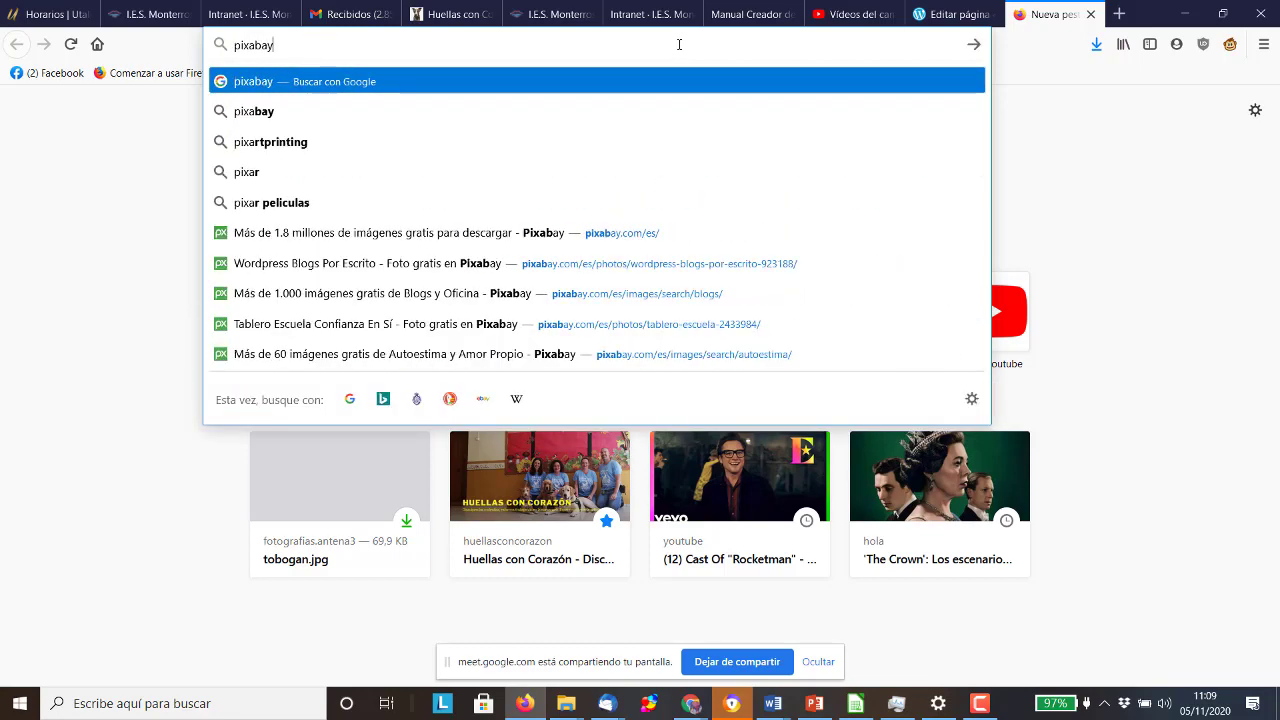
key("Return")
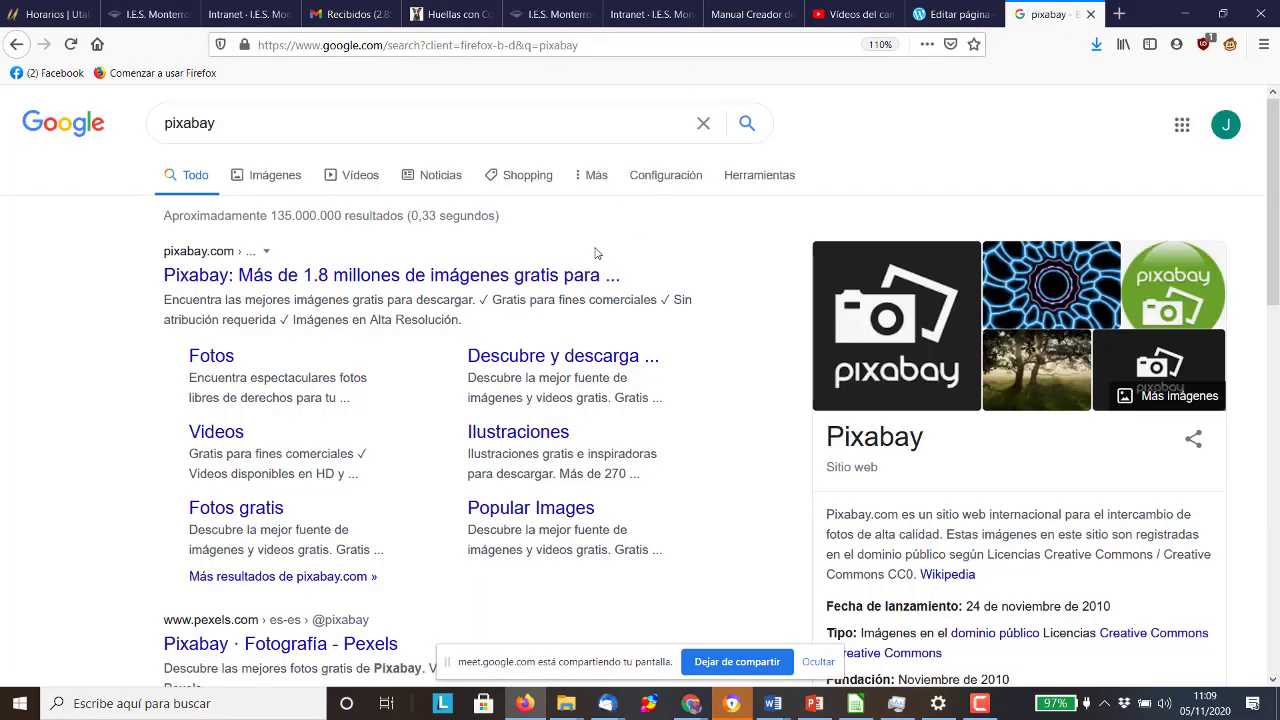
left_click(414, 276)
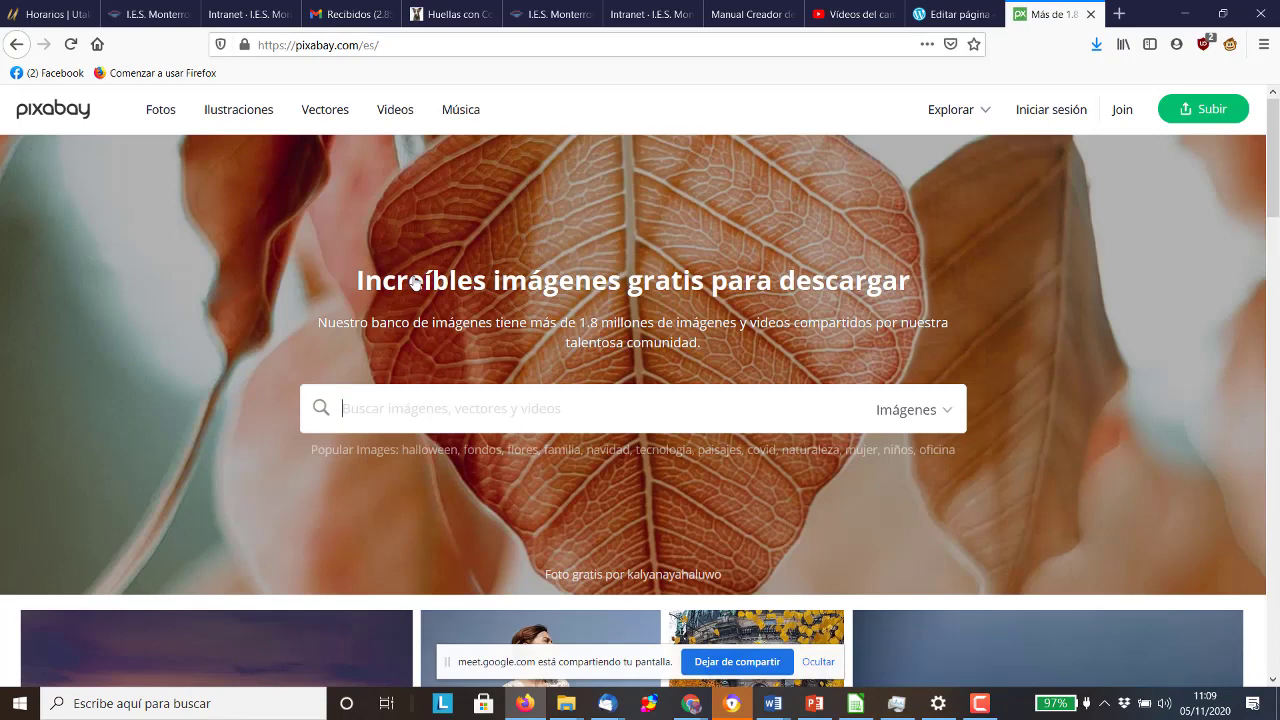
Search Pixabay for 'inmobiliaria', open the house-at-dusk photo and show its download sizes
type("inmobilia")
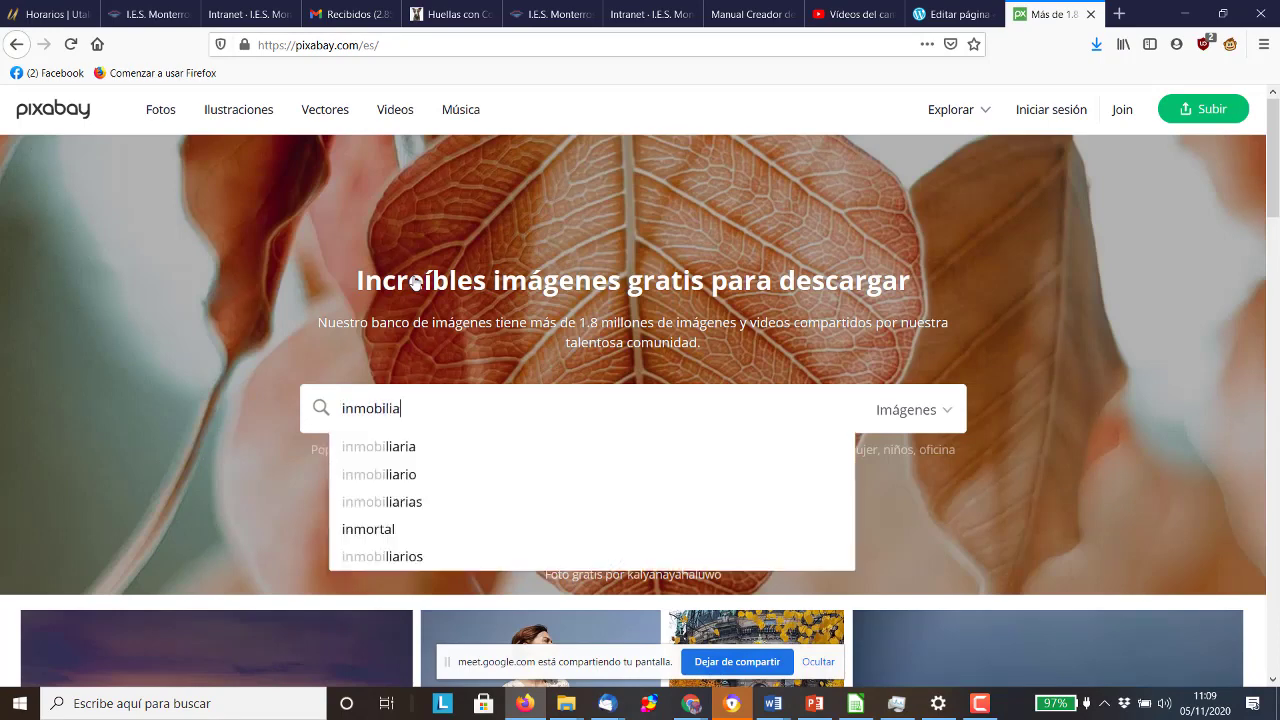
type("ria")
key("Return")
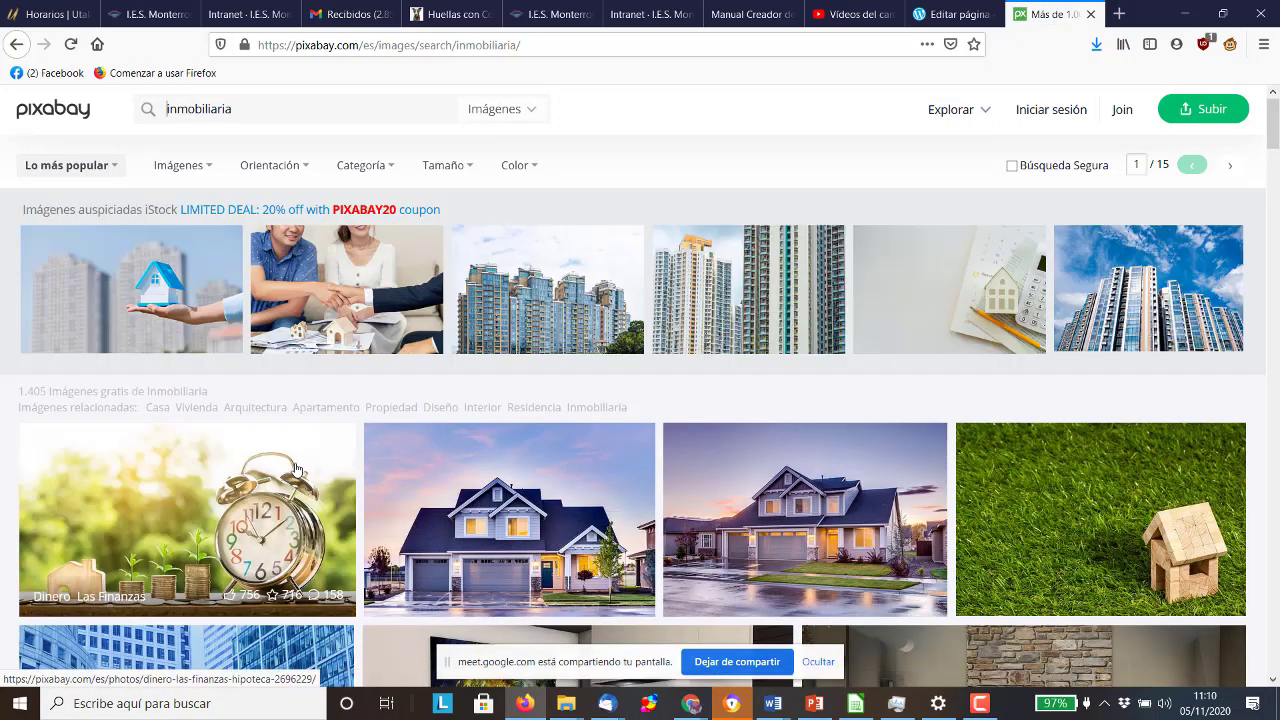
scroll(298, 403, "down", 3)
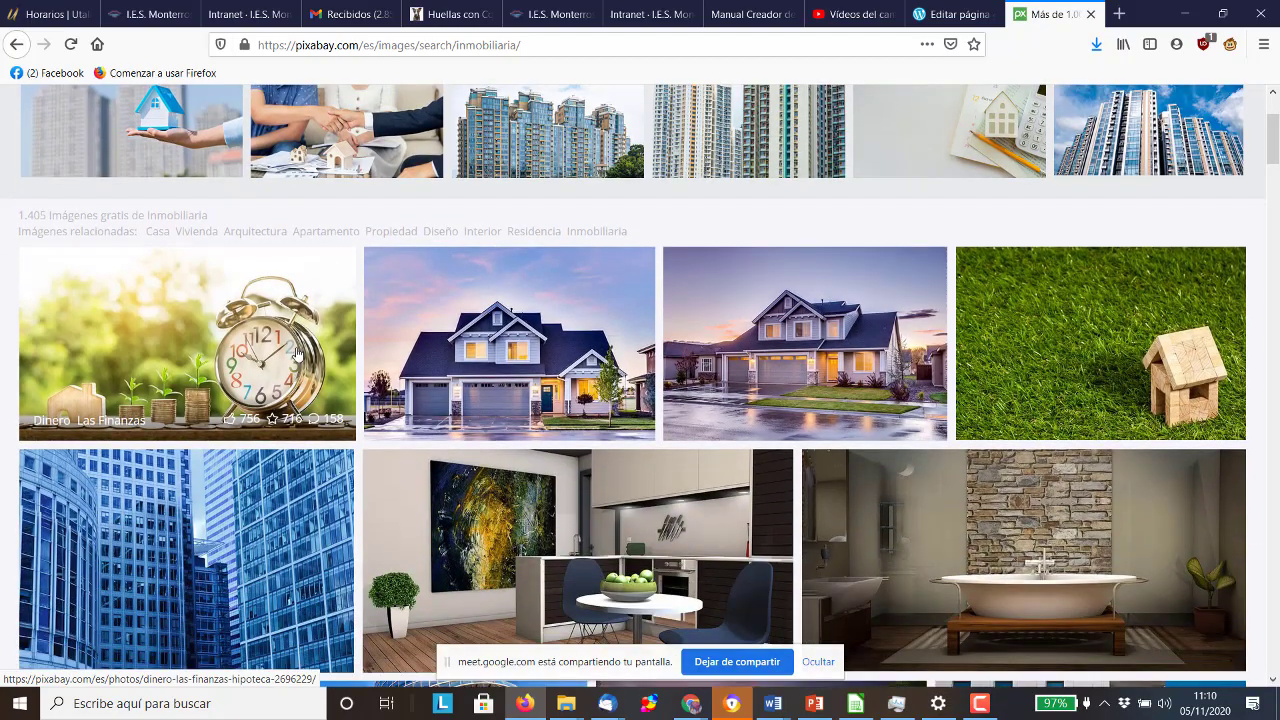
scroll(297, 352, "down", 5)
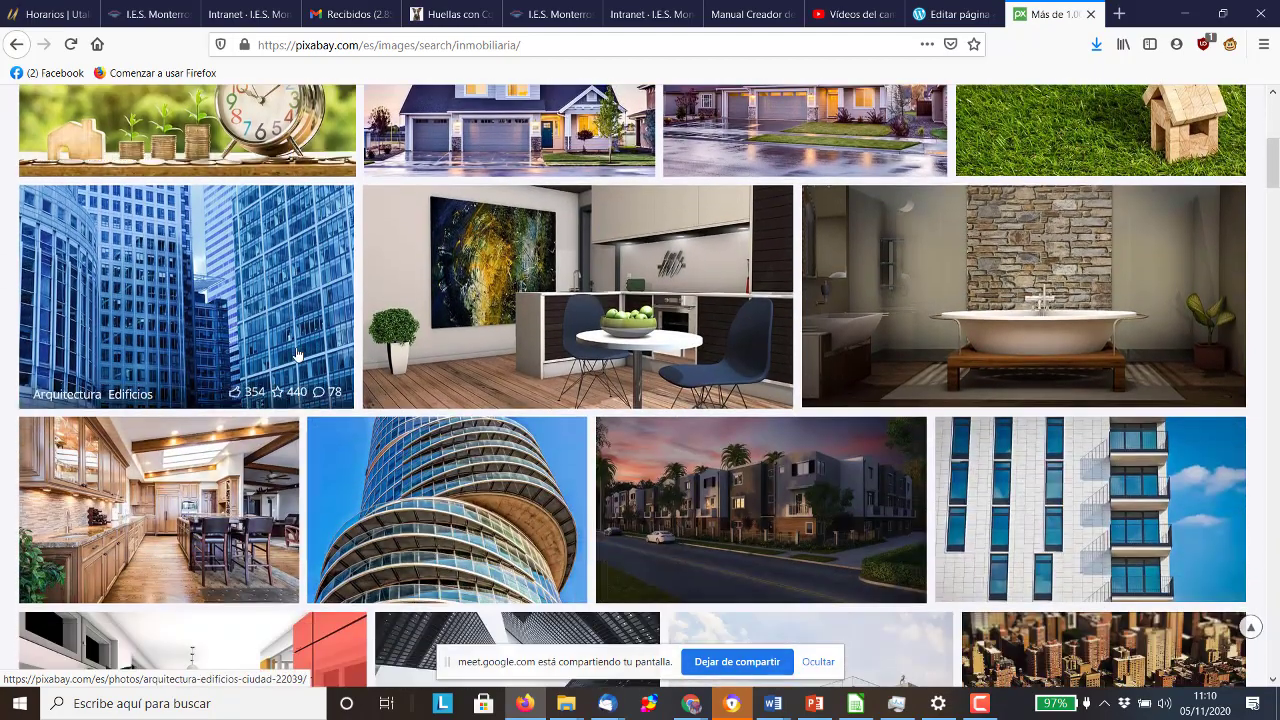
scroll(297, 352, "up", 3)
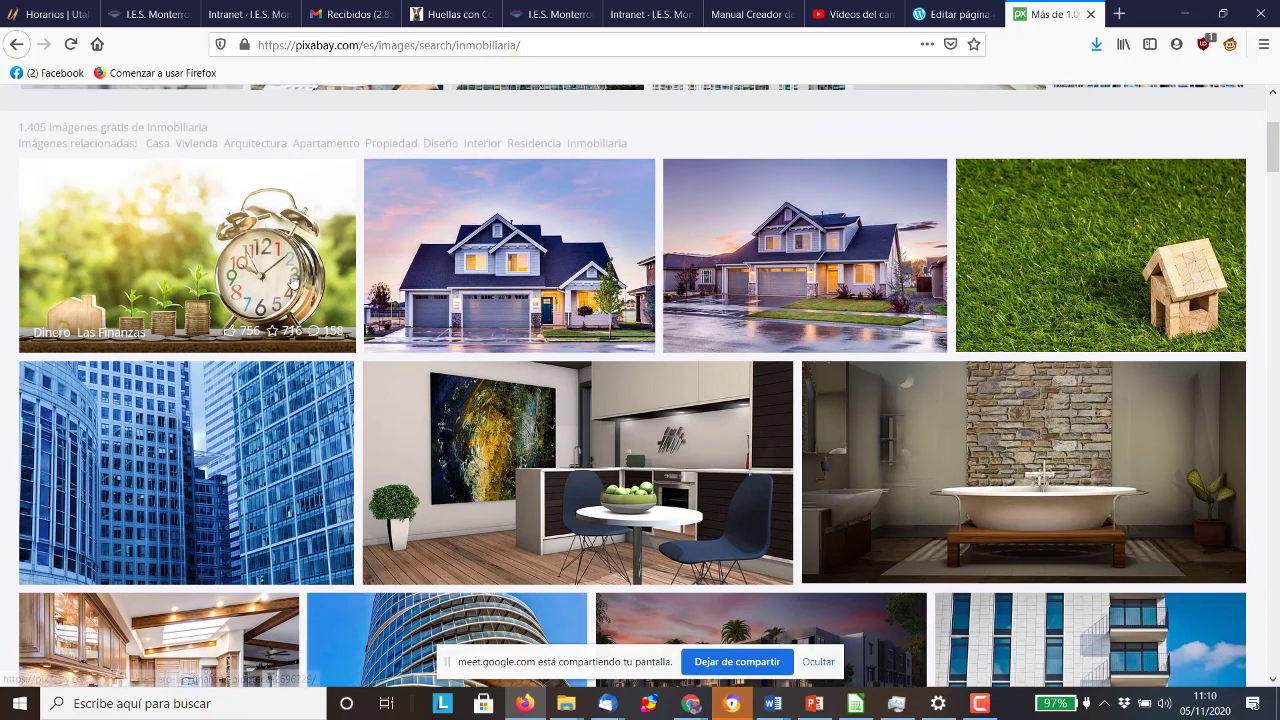
left_click(903, 273)
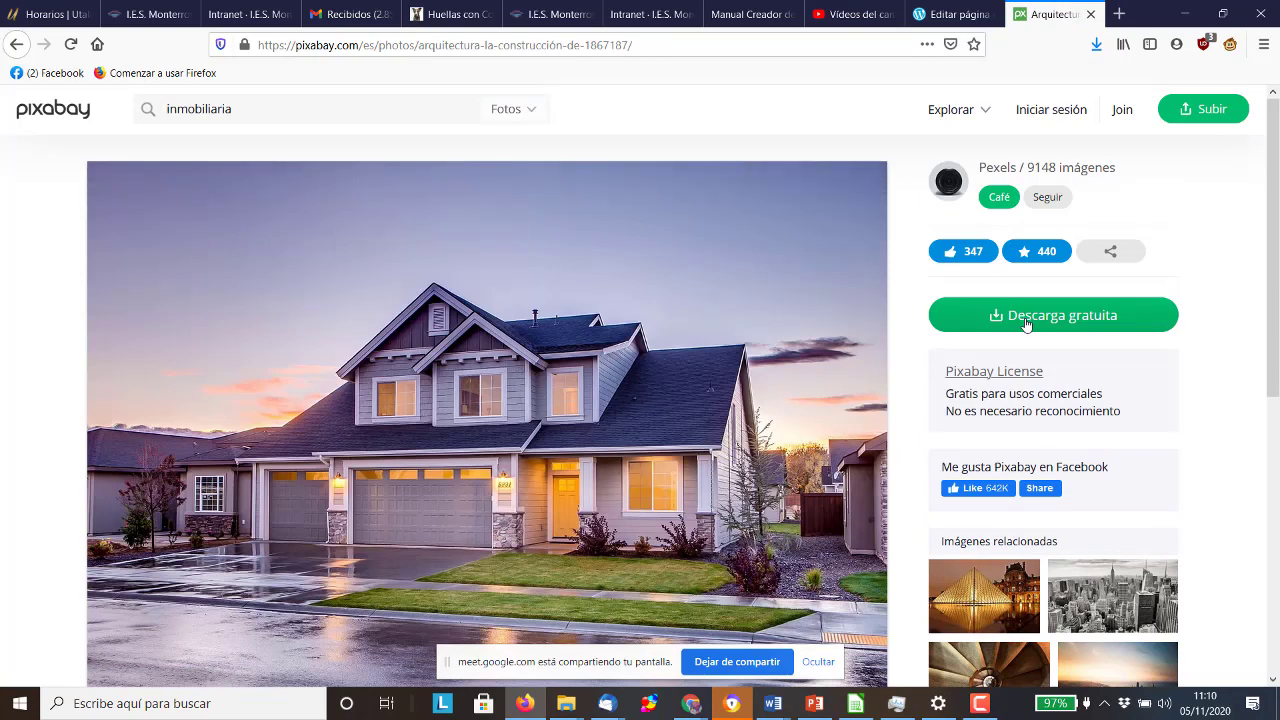
left_click(1026, 323)
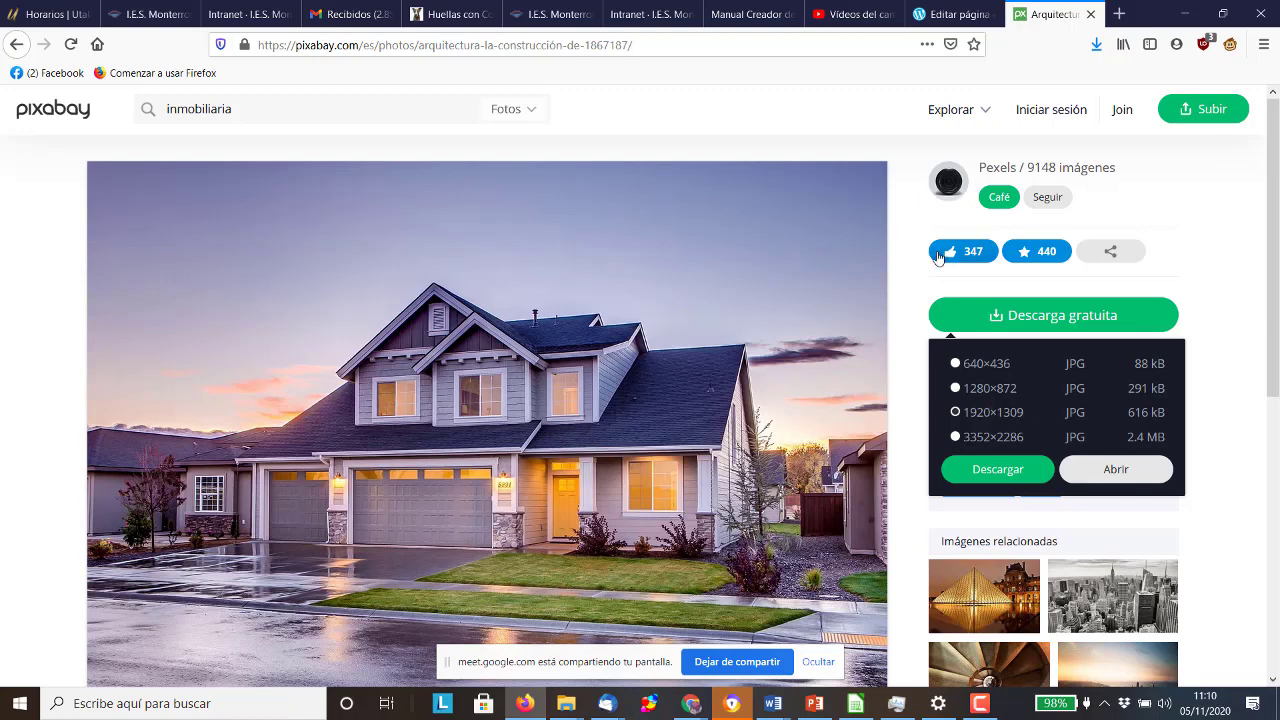
Download the house photo at 1280×872, passing the reCAPTCHA and saving the file
left_click(968, 390)
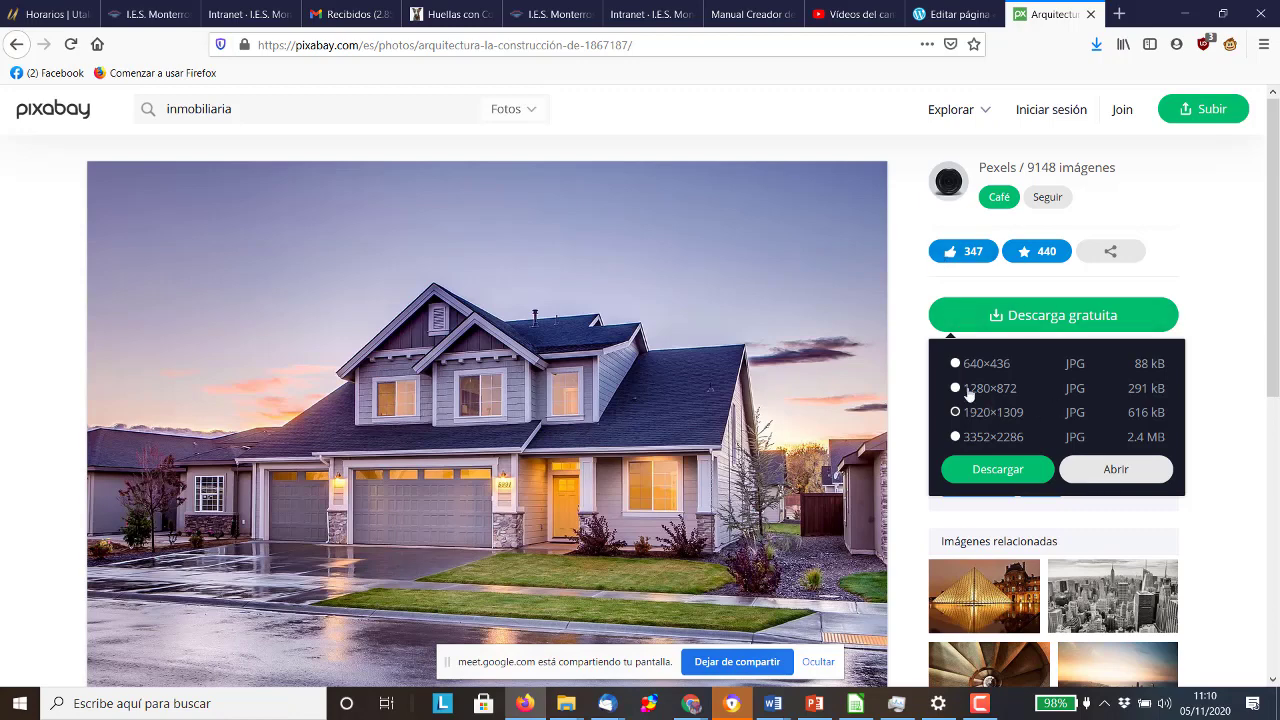
left_click(1000, 476)
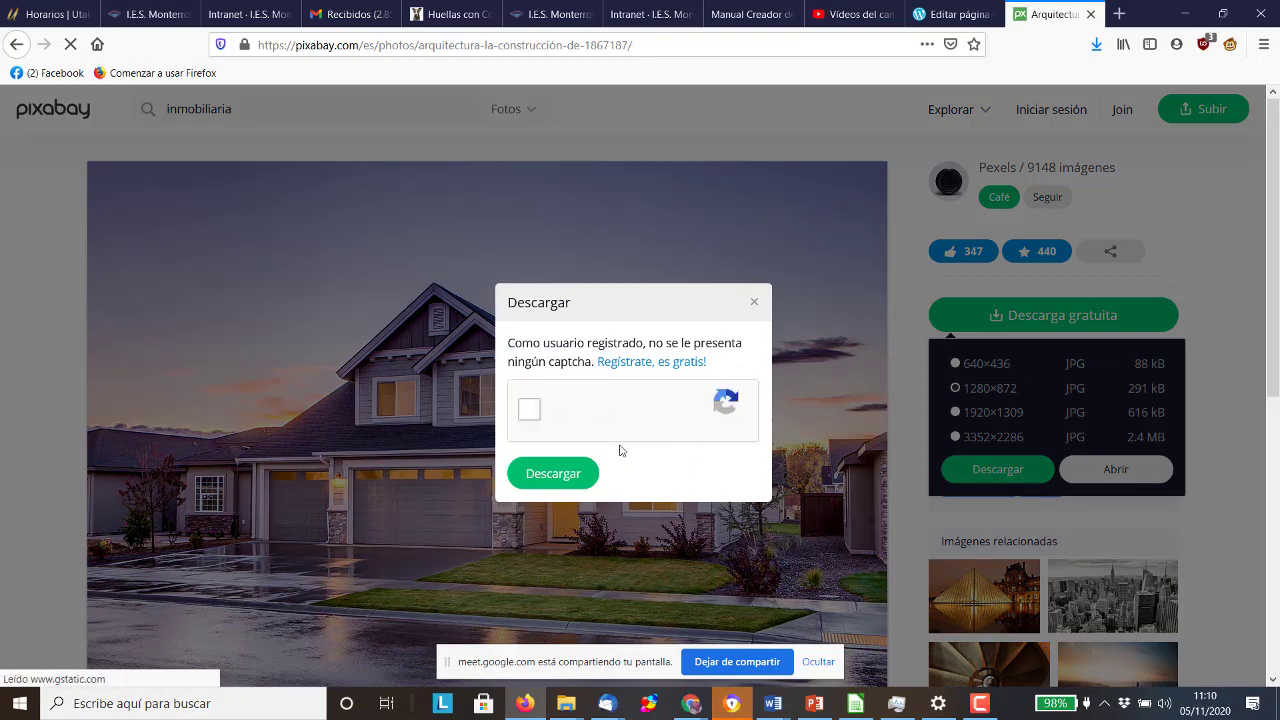
left_click(530, 412)
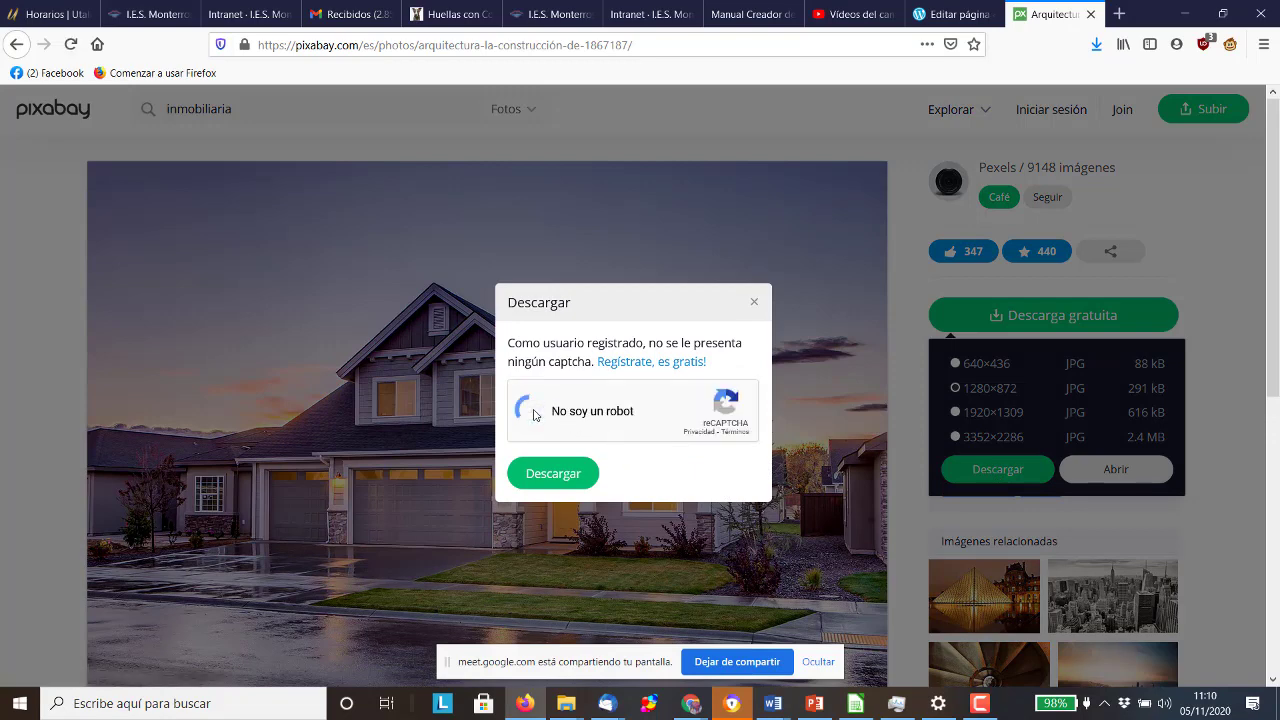
left_click(546, 470)
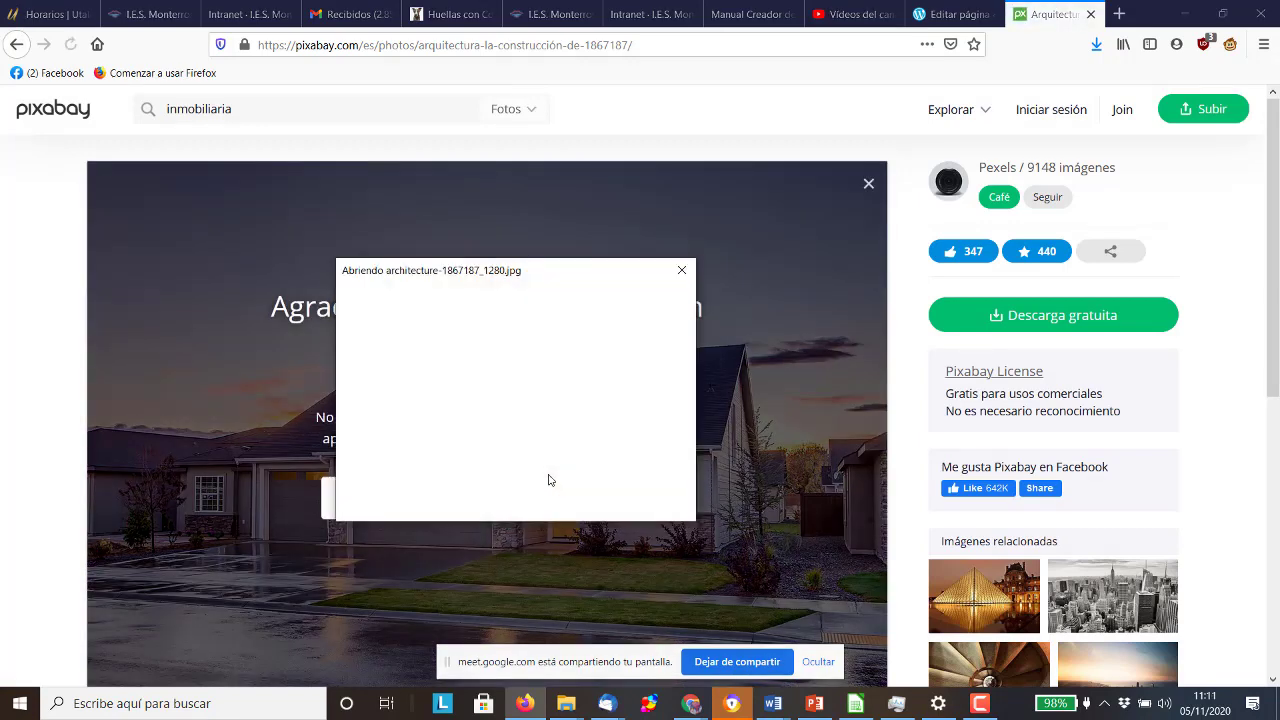
left_click(566, 500)
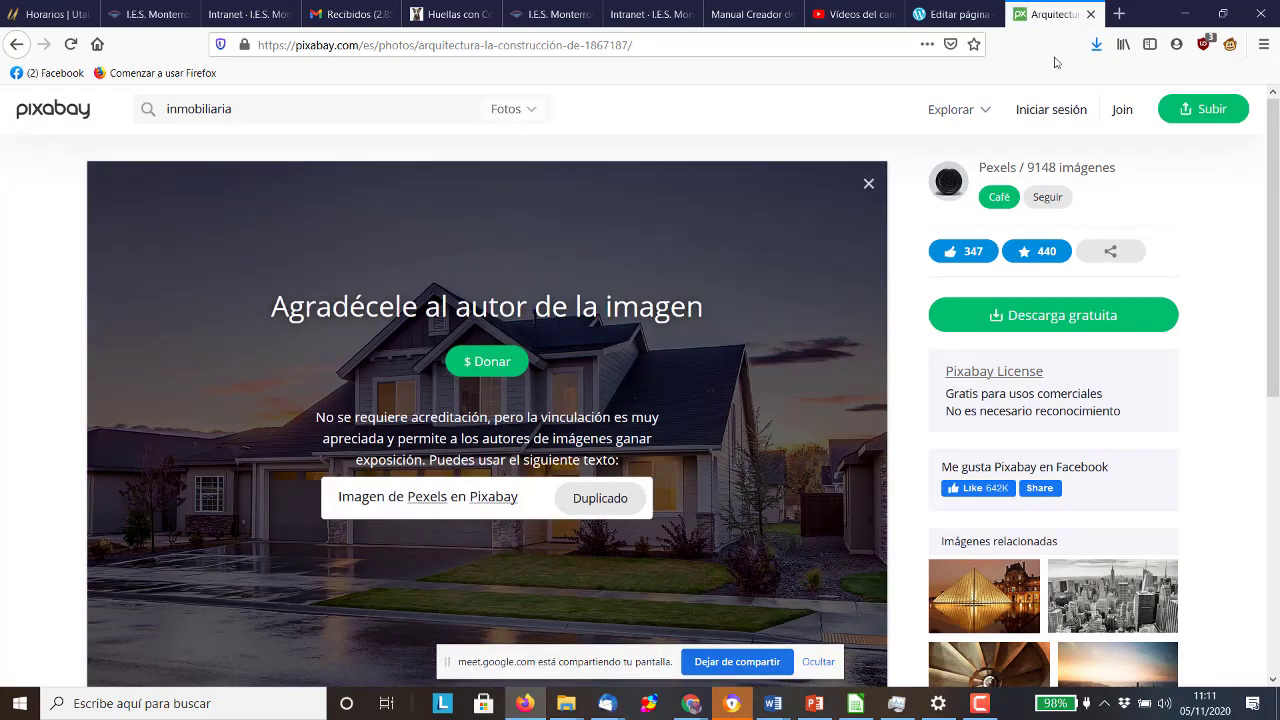
Open the folder containing the downloaded photo from Firefox's downloads list
left_click(1096, 44)
right_click(1015, 82)
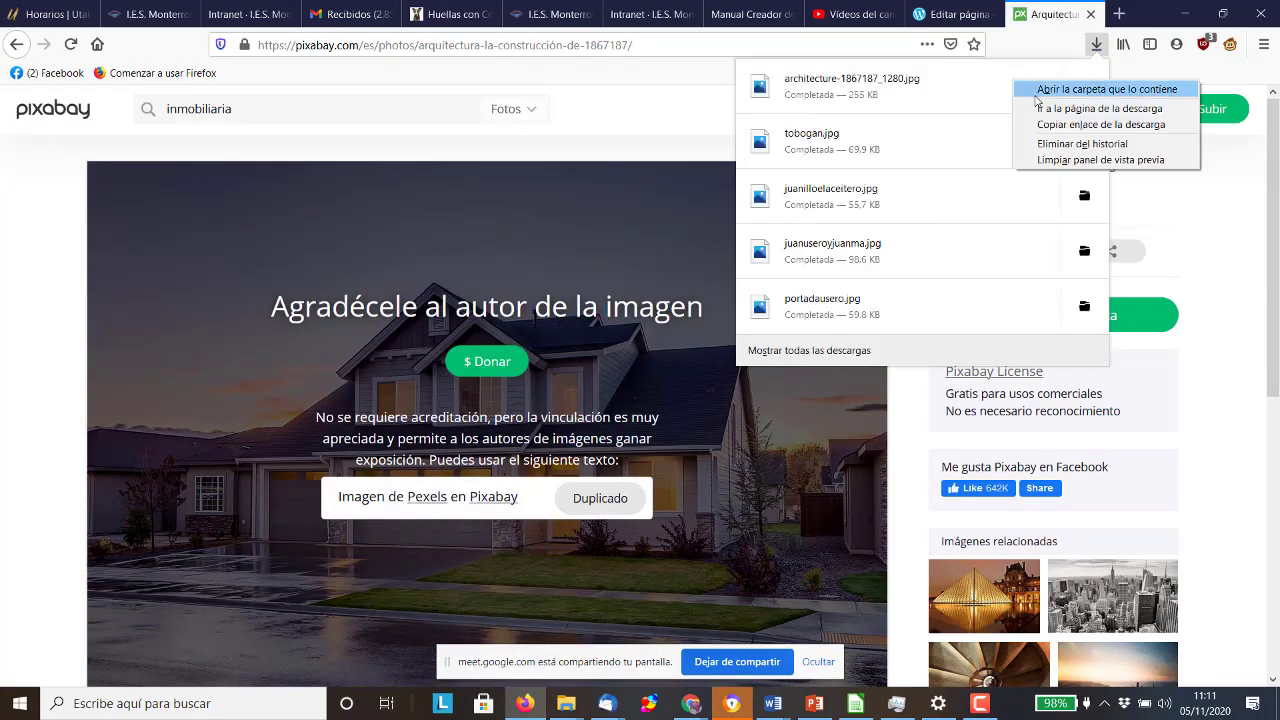
left_click(1060, 90)
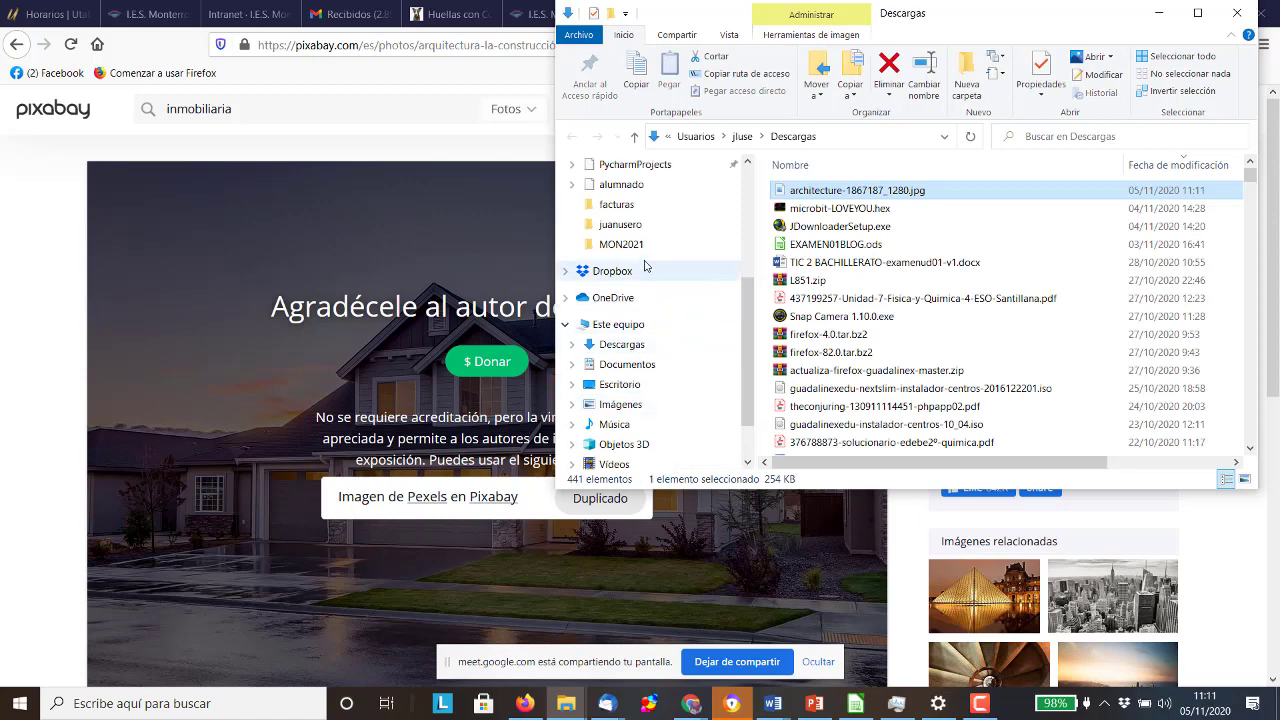
Create a new folder named 'inmobiliaria' inside MON2021\wordpress
left_click(640, 246)
scroll(925, 346, "down", 10)
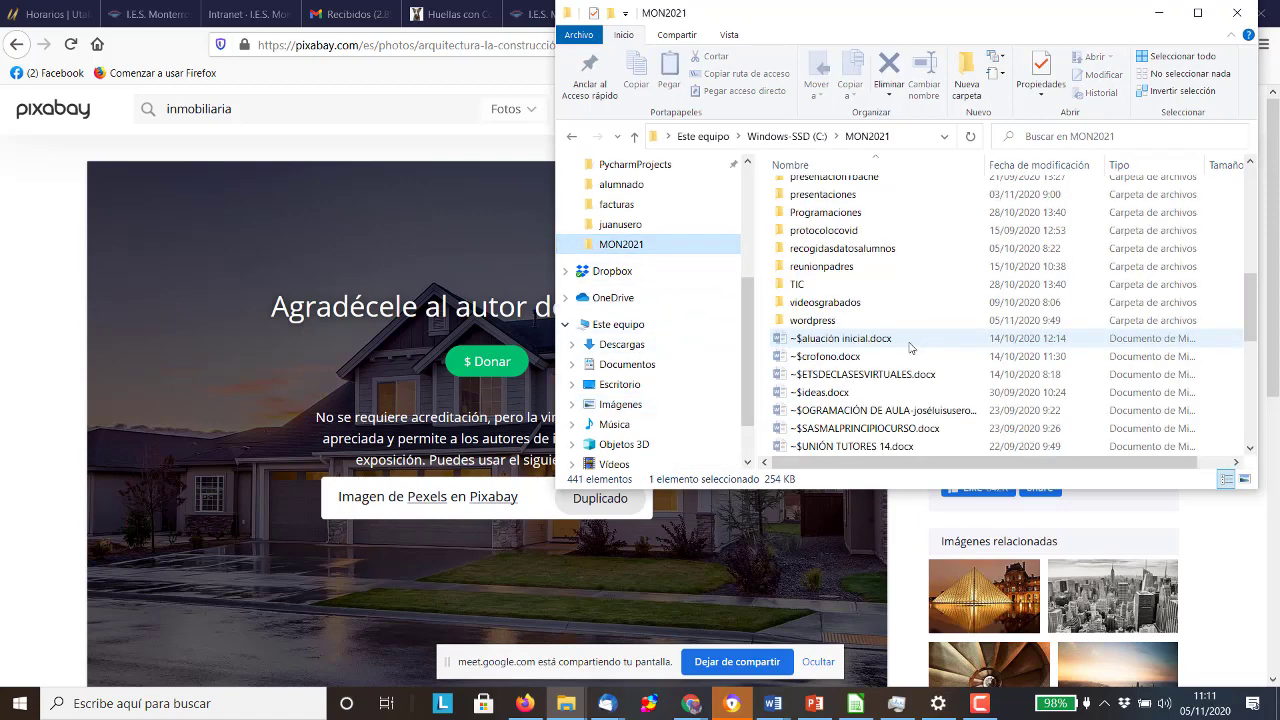
double_click(857, 320)
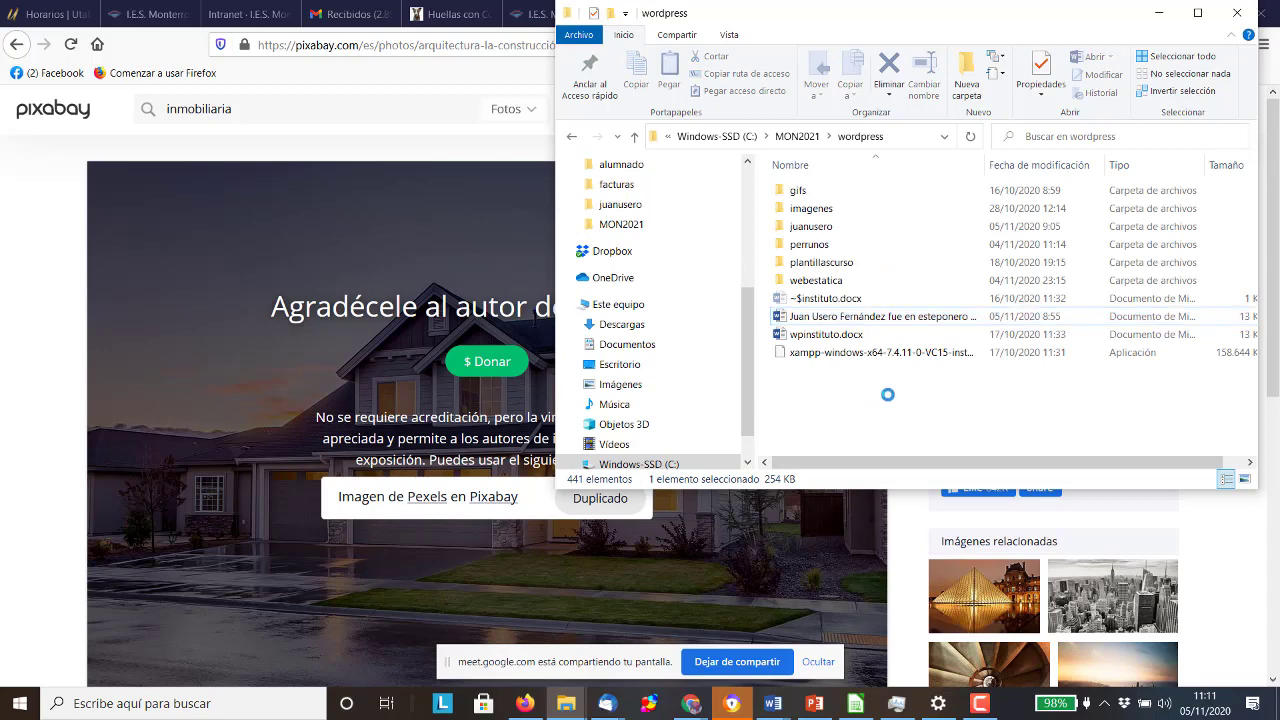
right_click(887, 394)
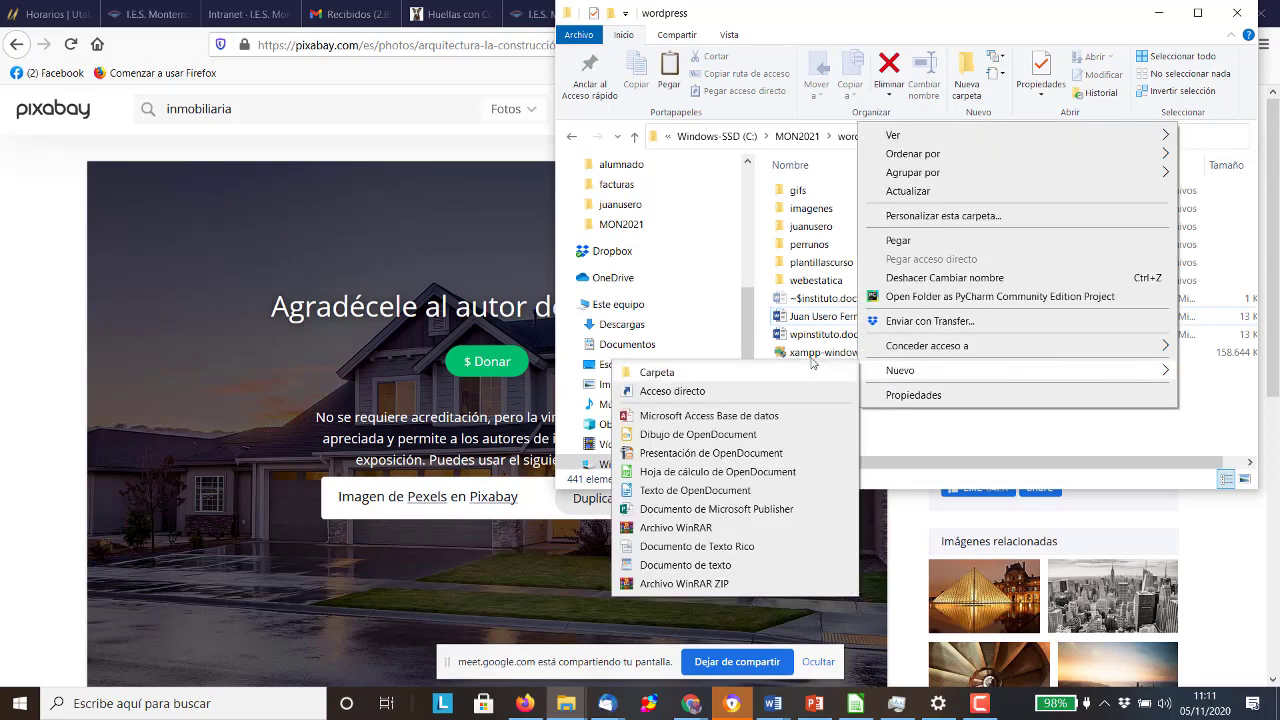
left_click(786, 355)
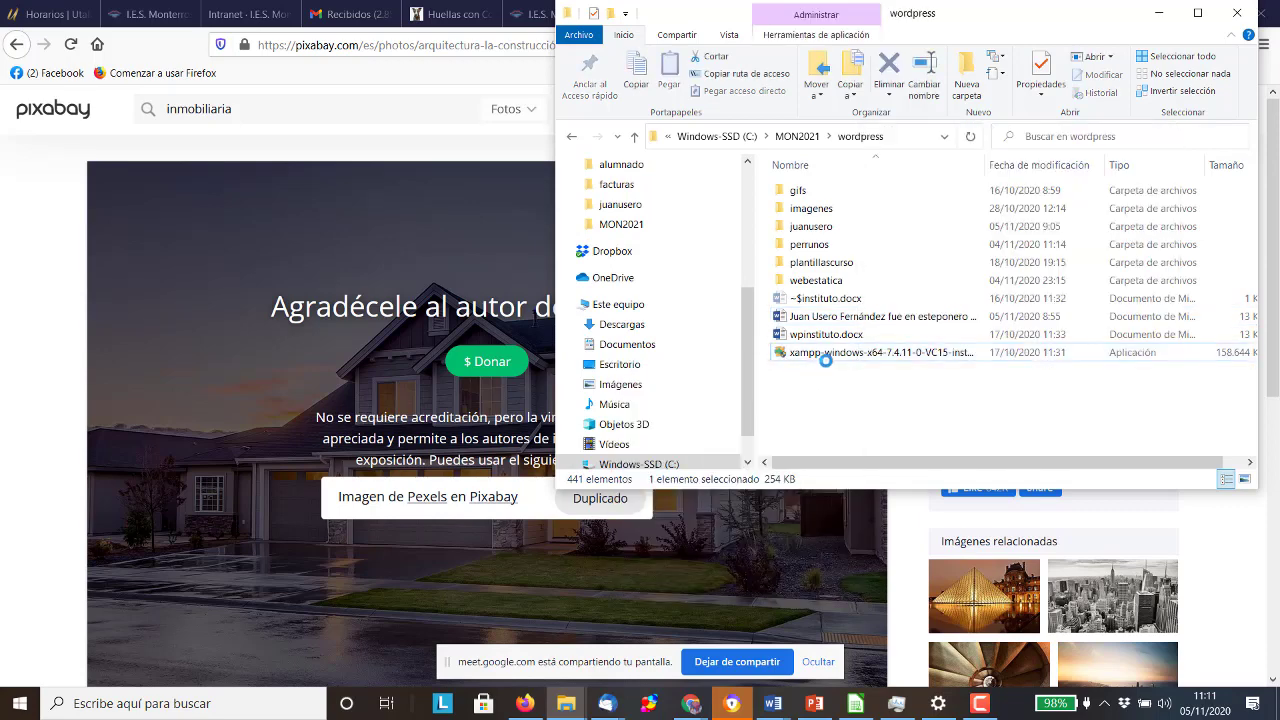
right_click(807, 380)
mouse_move(883, 628)
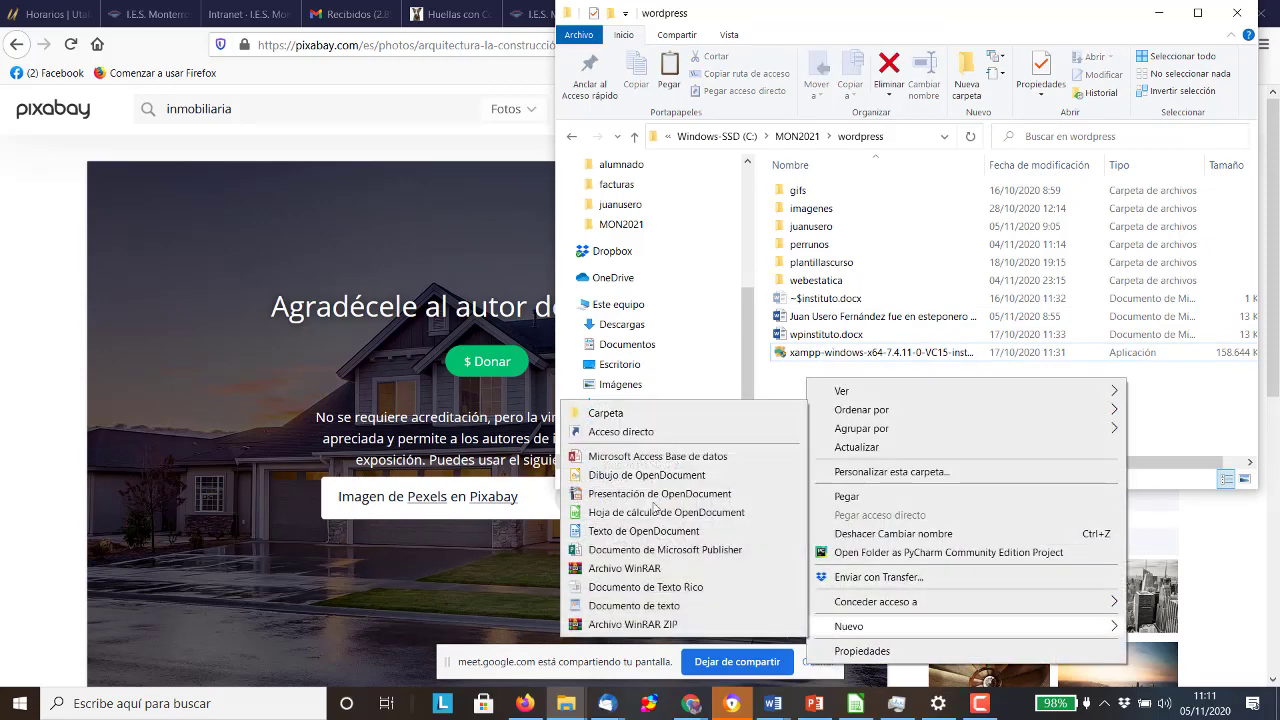
left_click(608, 410)
type("inmobiliaria")
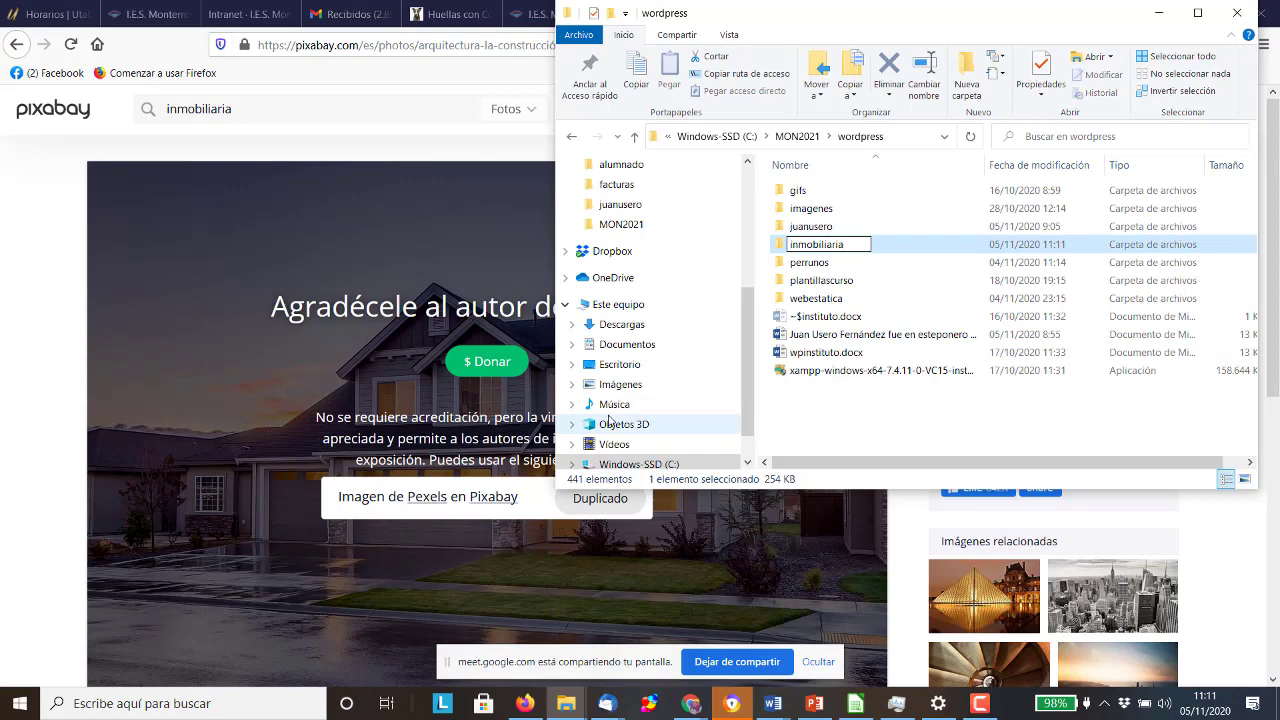
left_click(812, 250)
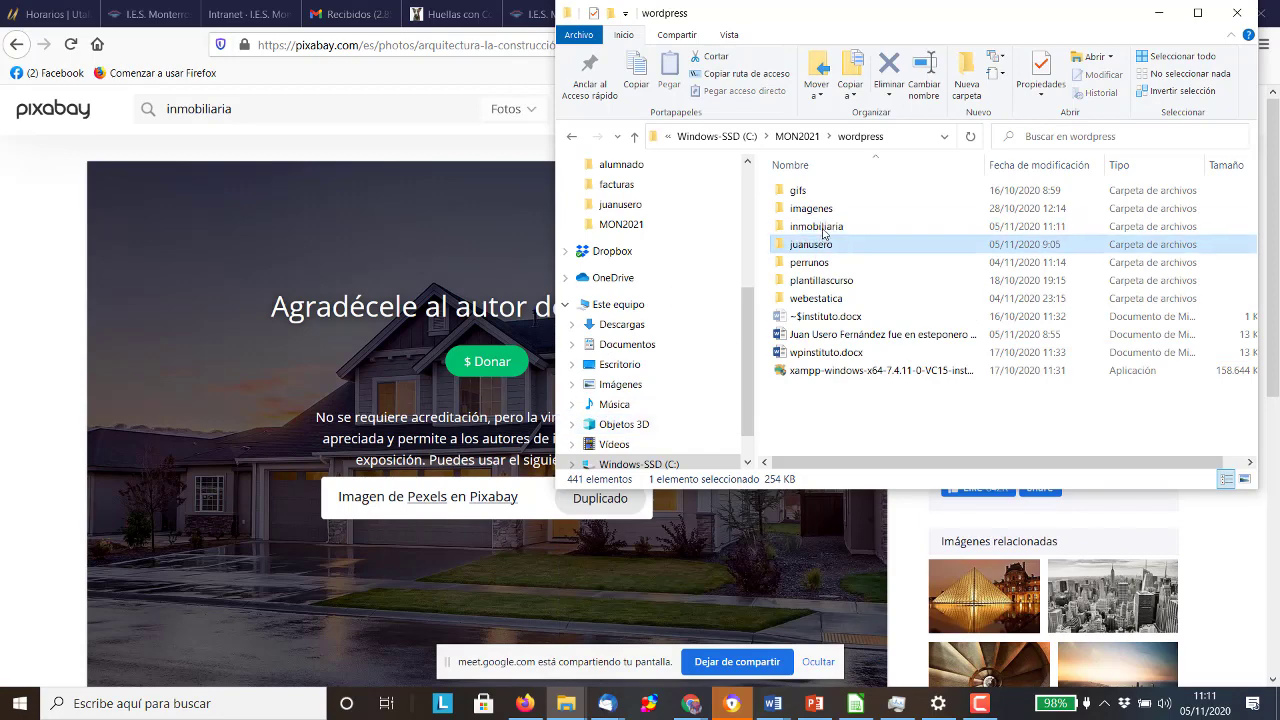
Paste the downloaded house photo into the inmobiliaria folder
double_click(823, 228)
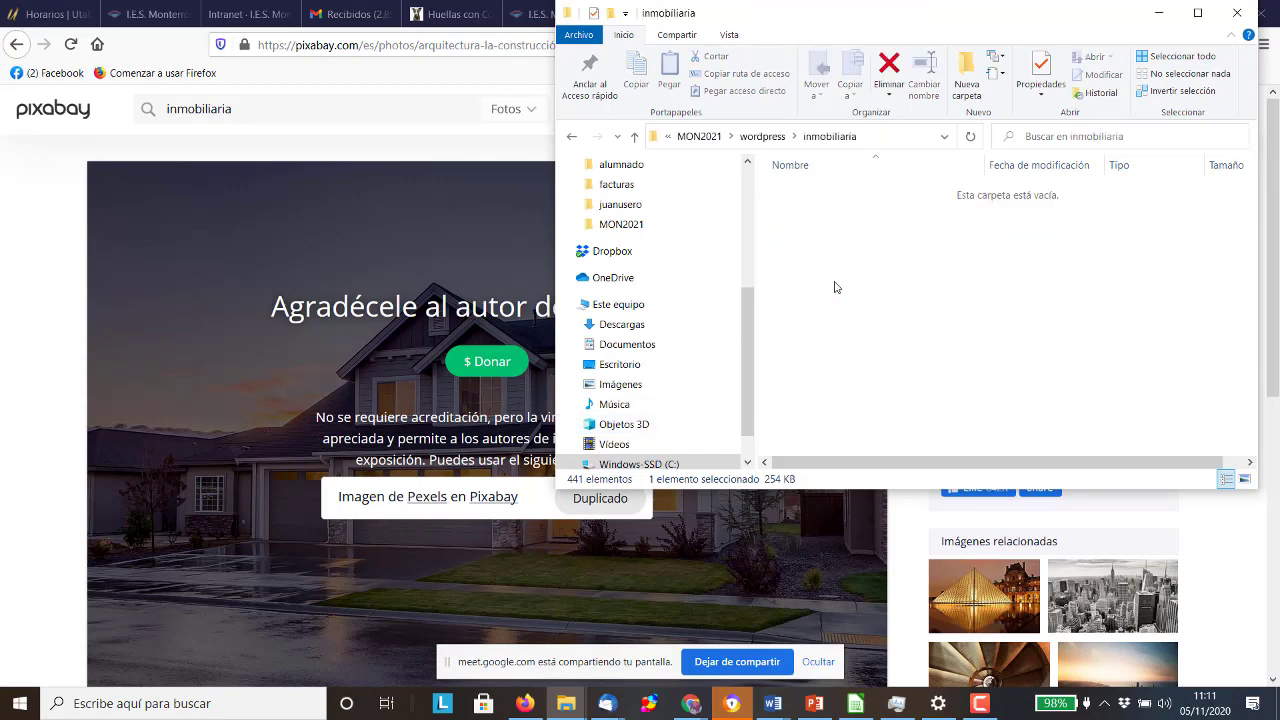
key("ctrl+v")
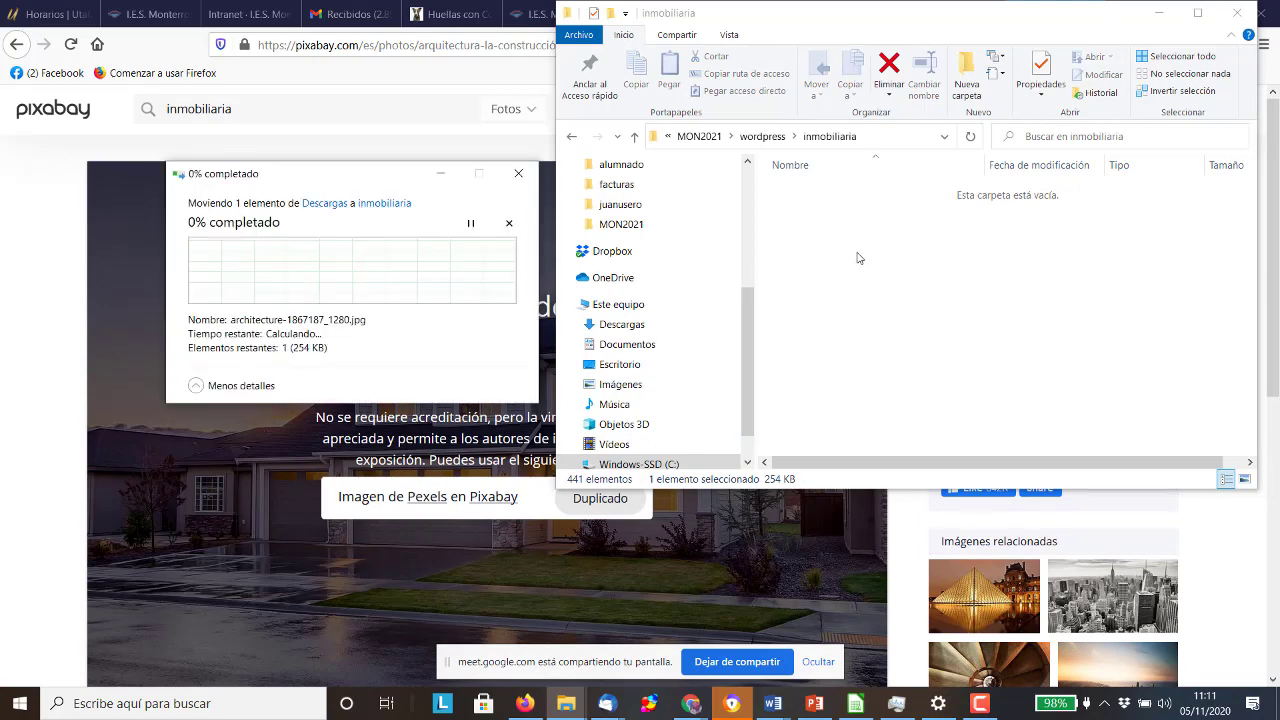
left_click(114, 259)
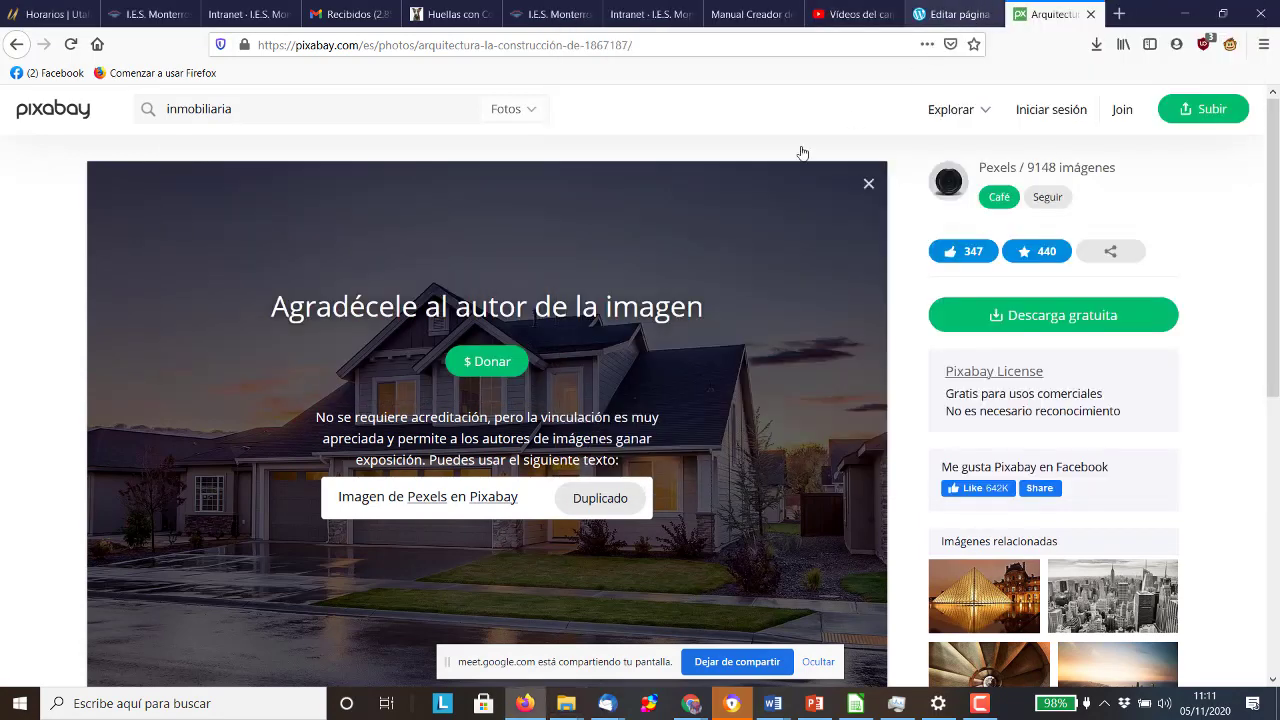
Back in the page editor, choose to upload a replacement background for the cover block
key("ctrl+shift+Tab")
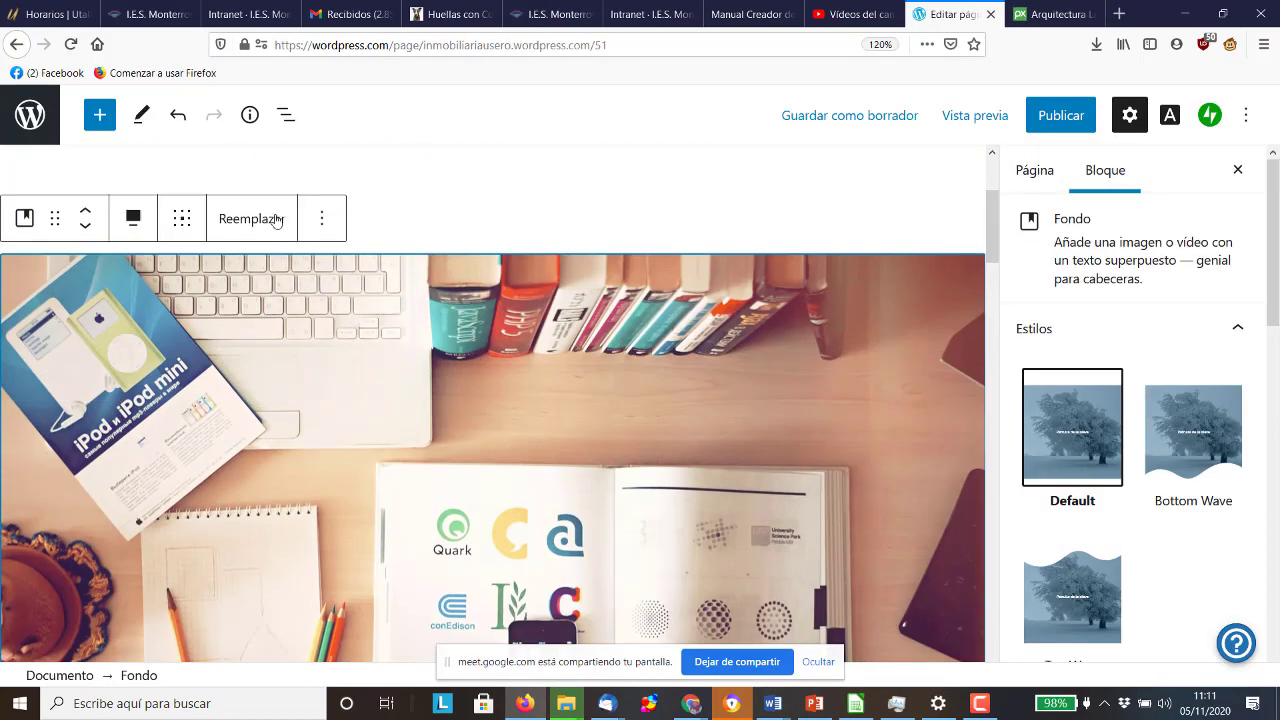
left_click(276, 220)
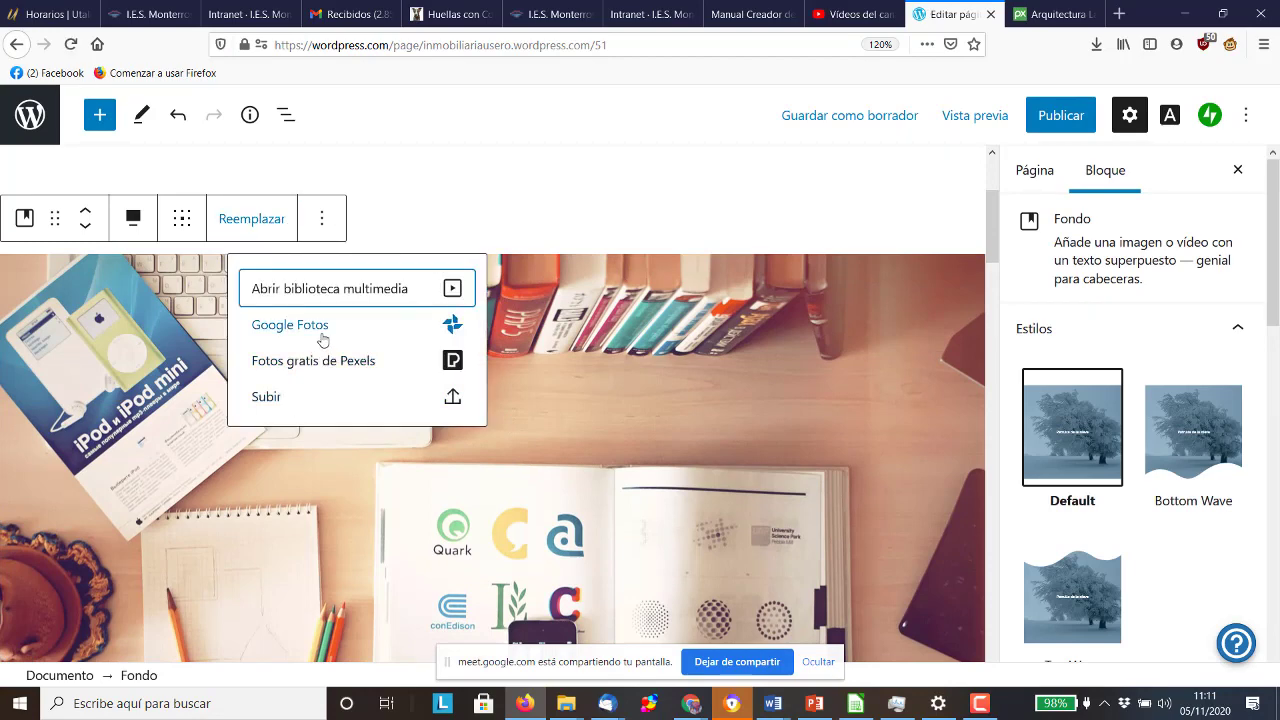
left_click(336, 394)
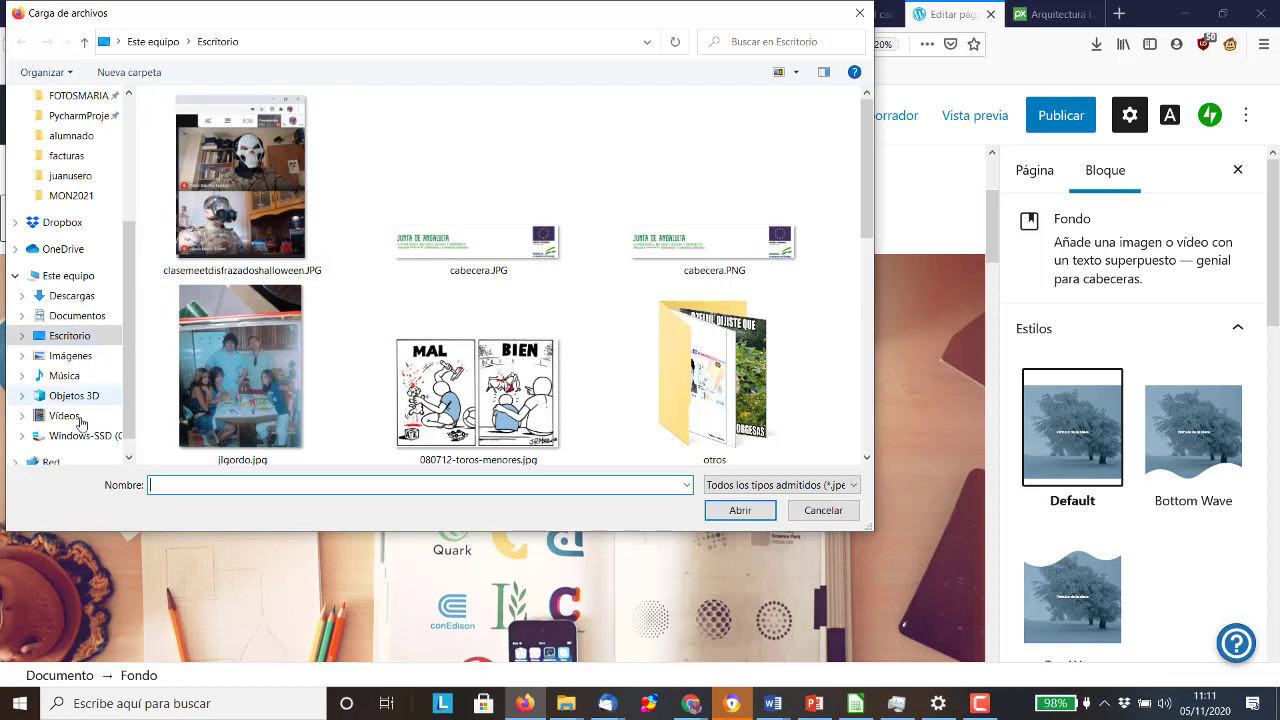
Upload architecture-1867187_1280.jpg from MON2021\wordpress\inmobiliaria as the cover background
left_click(84, 199)
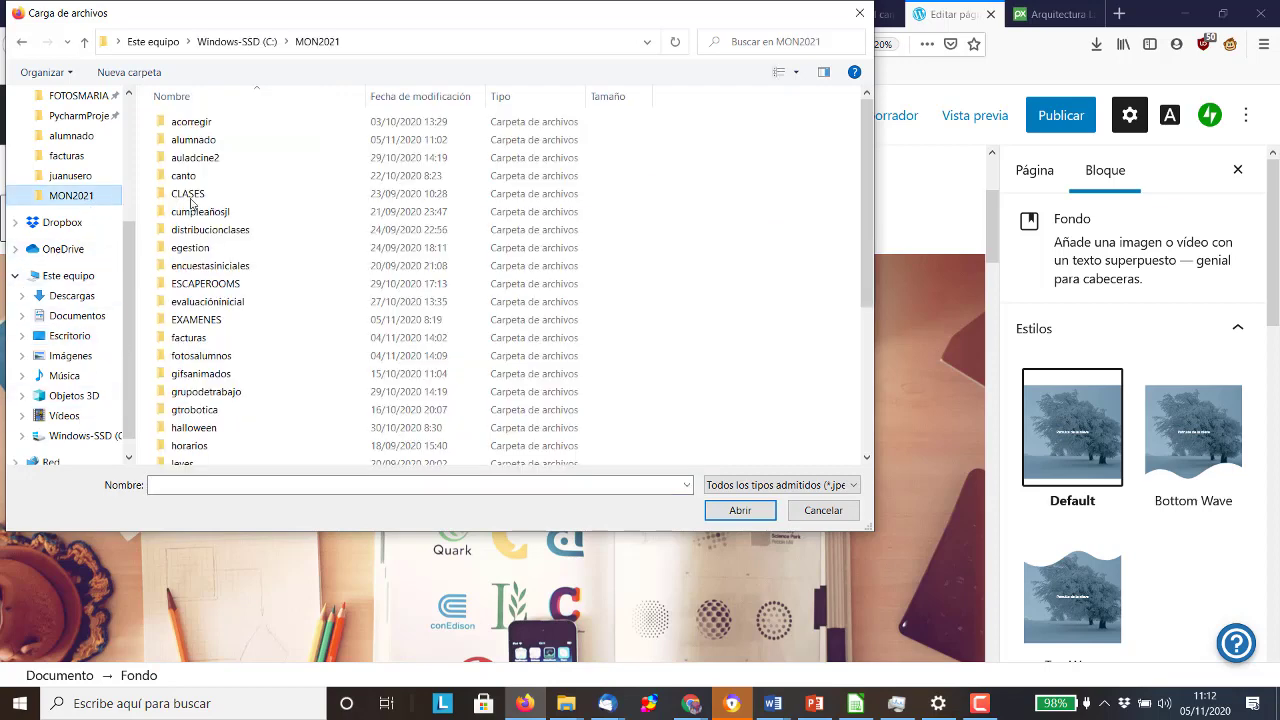
scroll(205, 225, "down", 5)
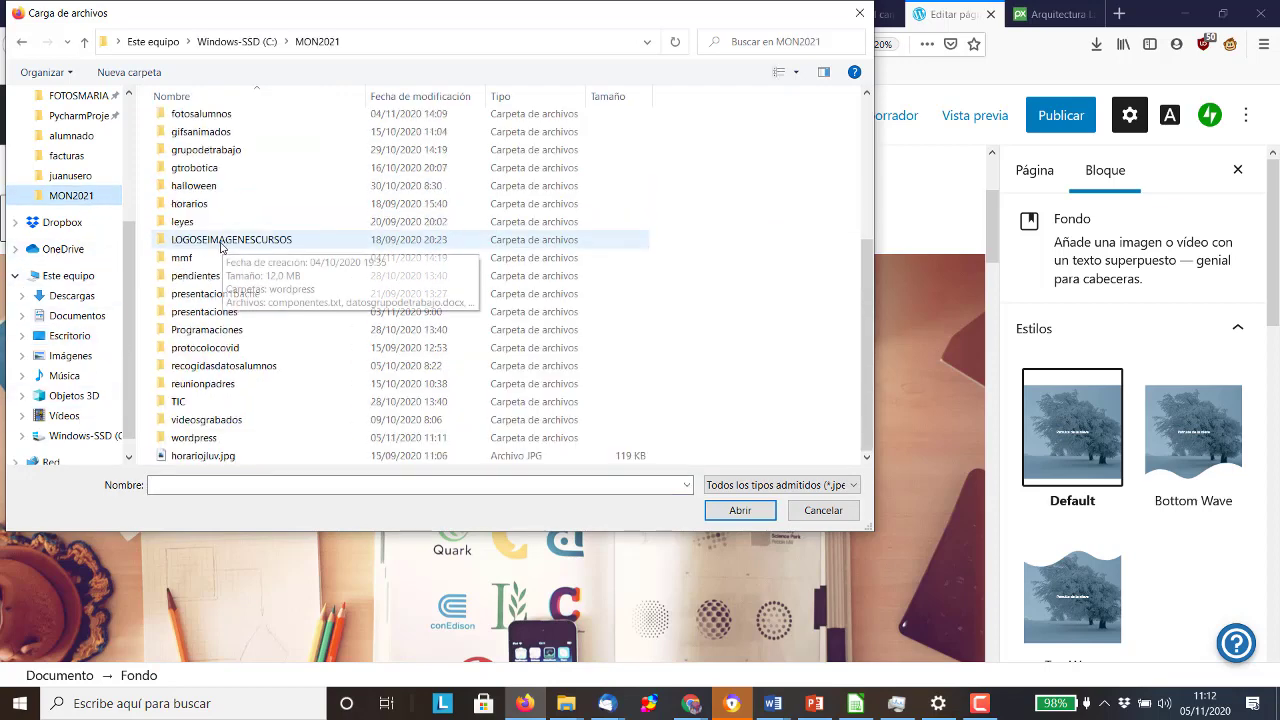
scroll(215, 252, "up", 5)
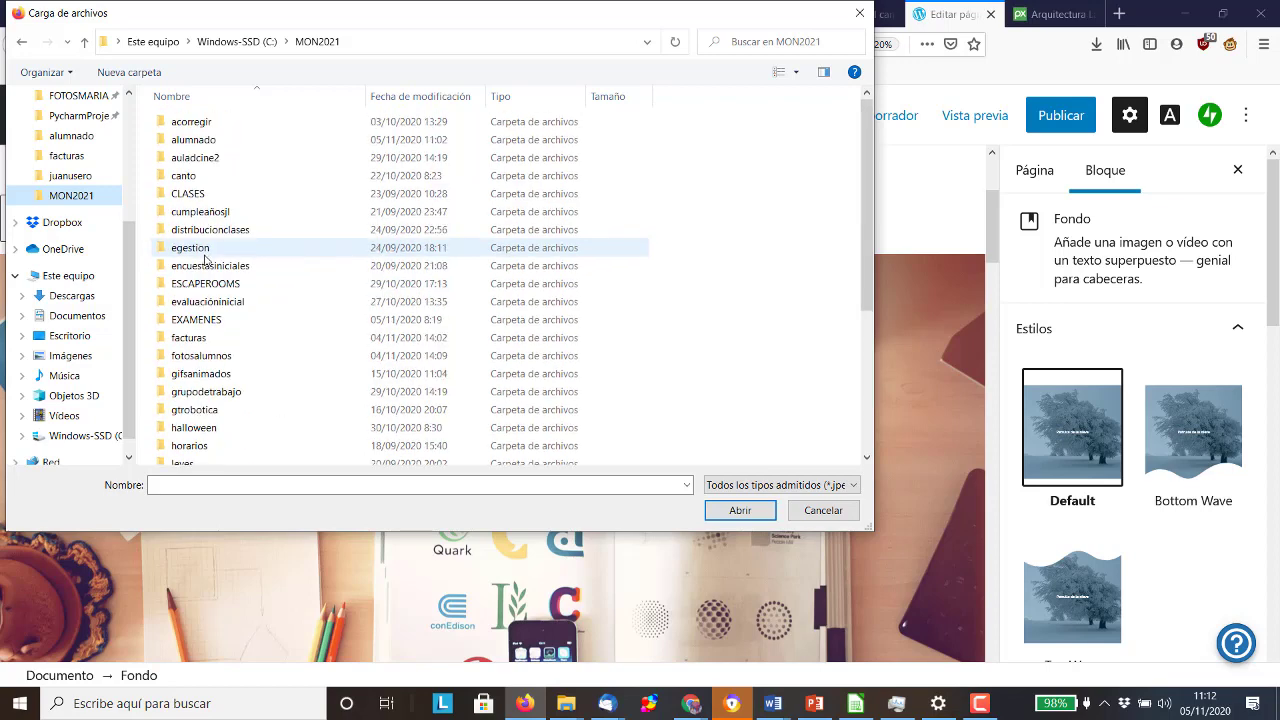
scroll(207, 258, "down", 1)
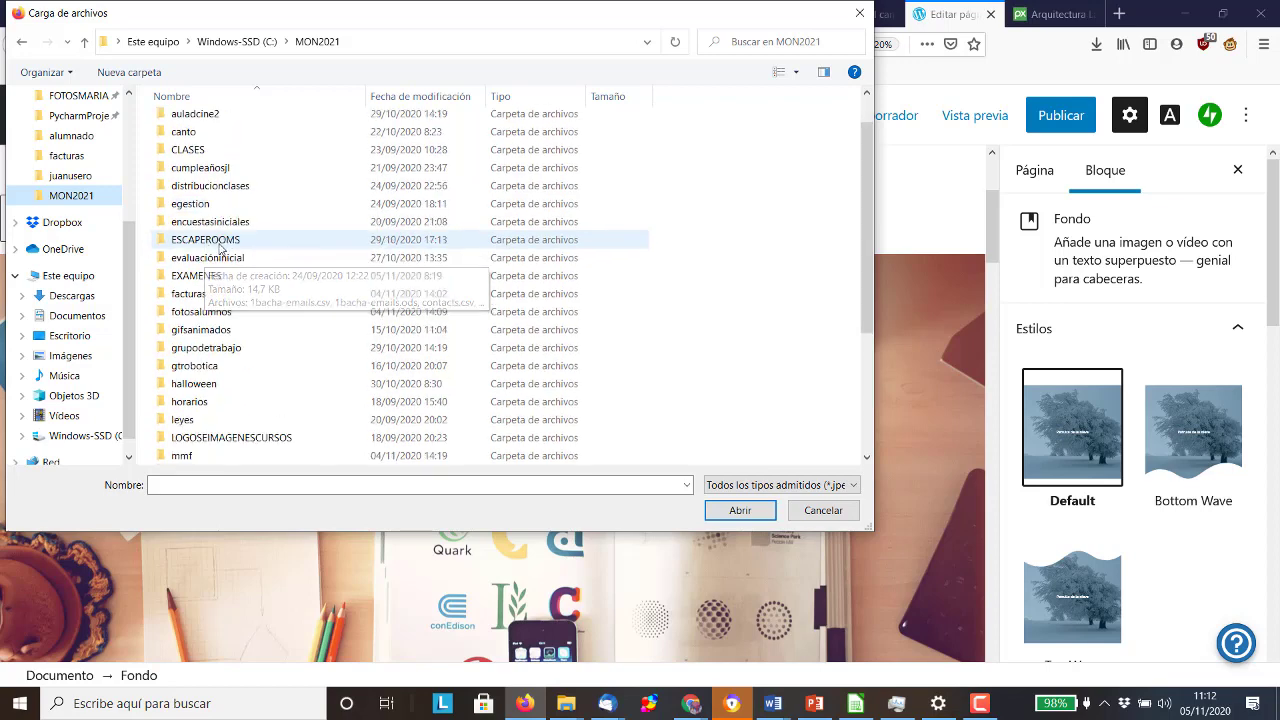
scroll(220, 247, "down", 4)
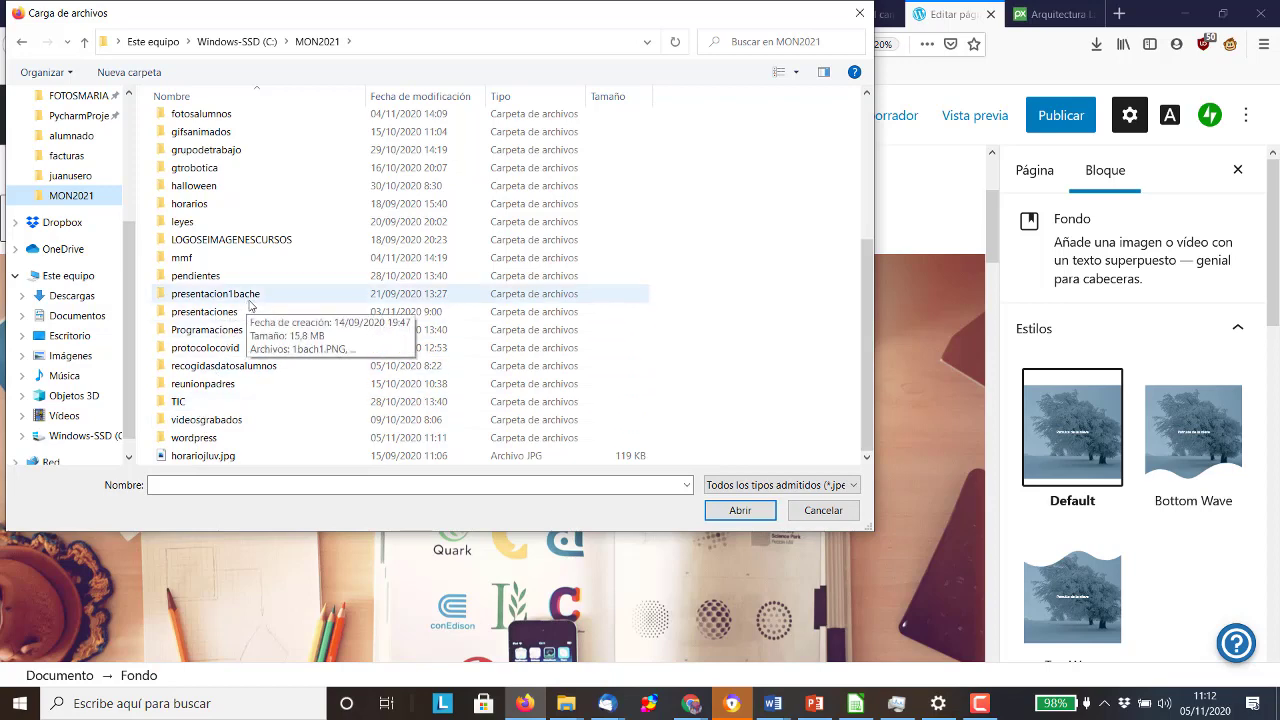
scroll(250, 307, "up", 4)
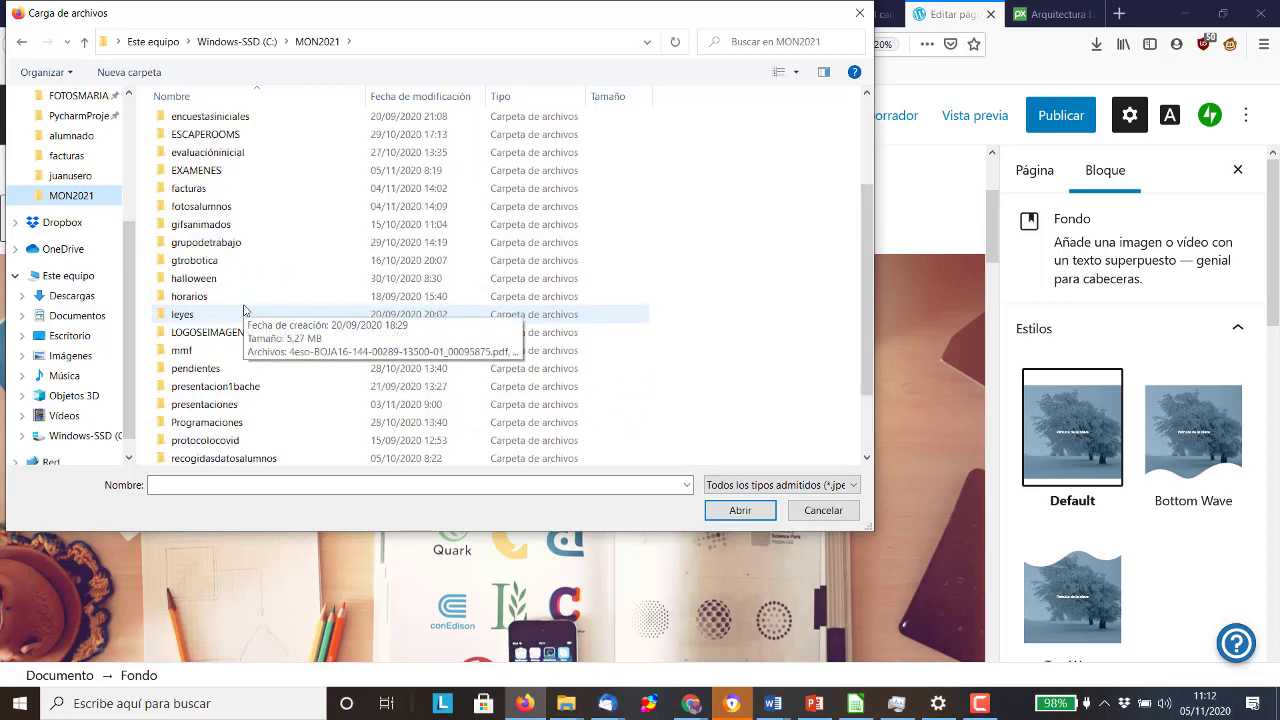
scroll(244, 310, "down", 4)
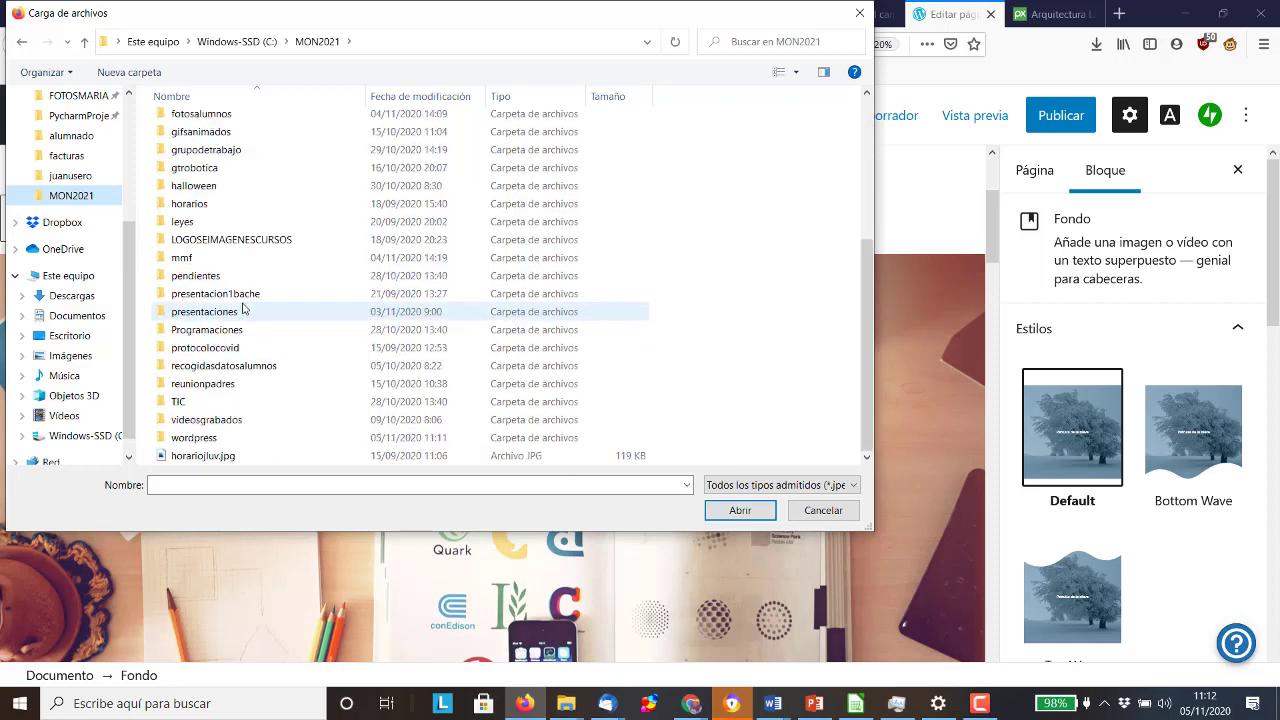
left_click(214, 438)
key("Return")
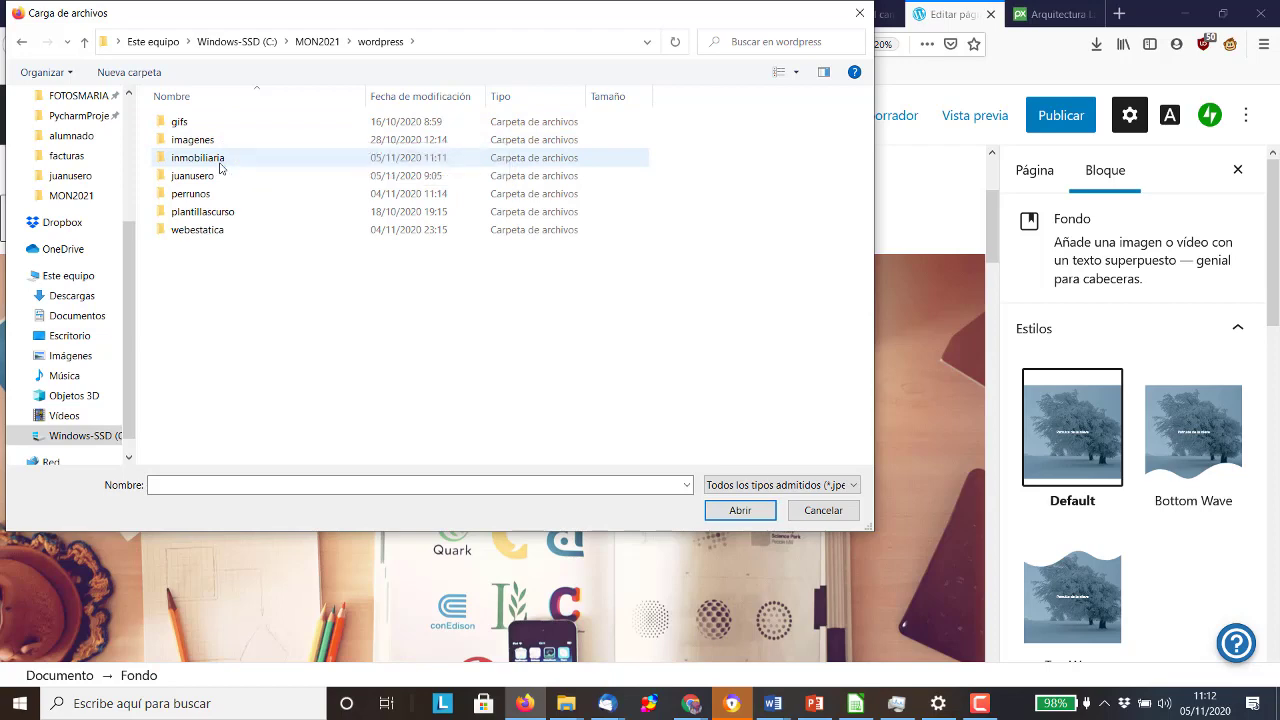
double_click(198, 158)
left_click(220, 167)
double_click(220, 167)
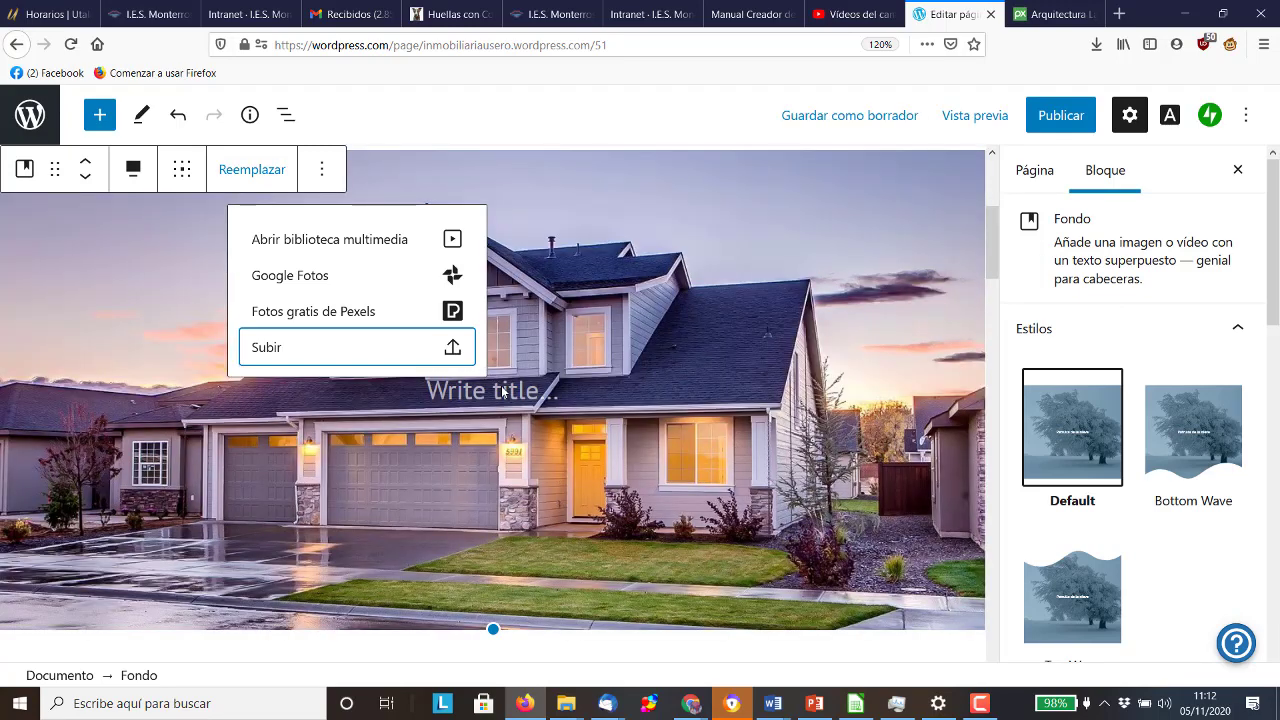
Write the cover headline 'Encuentra la casa de tus sueños en Estepona', correcting the 'suneos' typo
left_click(492, 390)
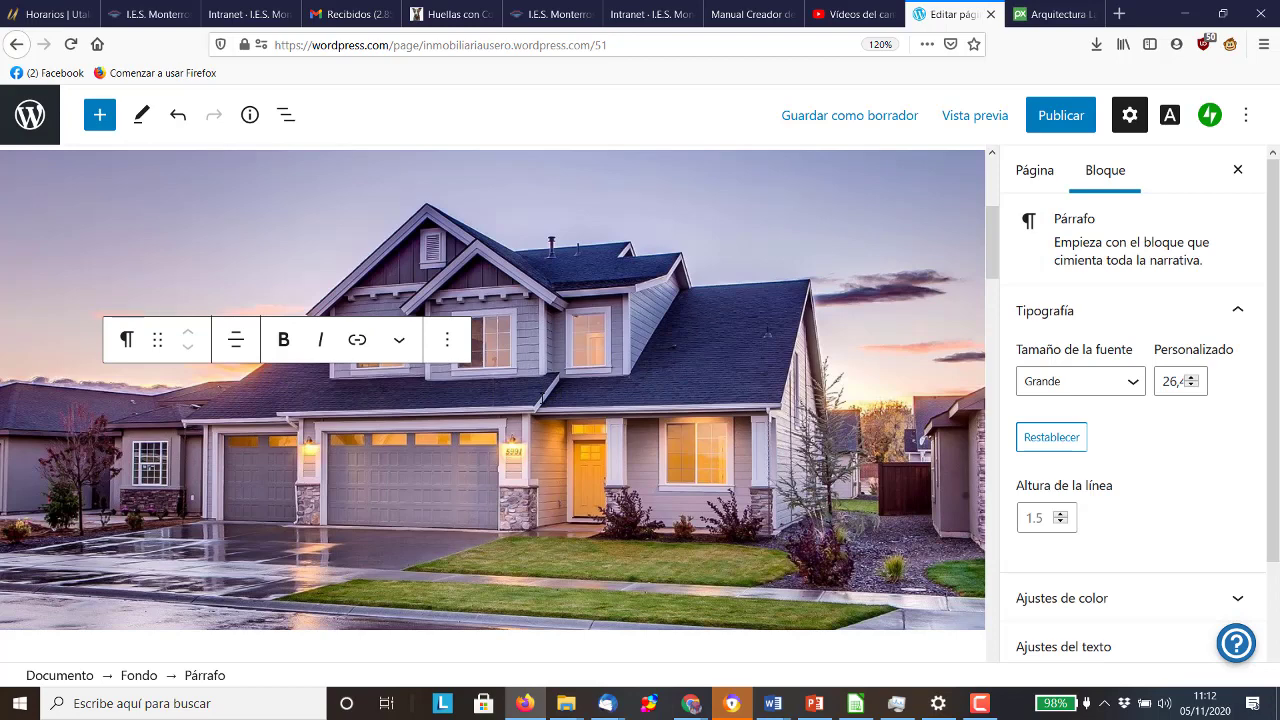
type("E")
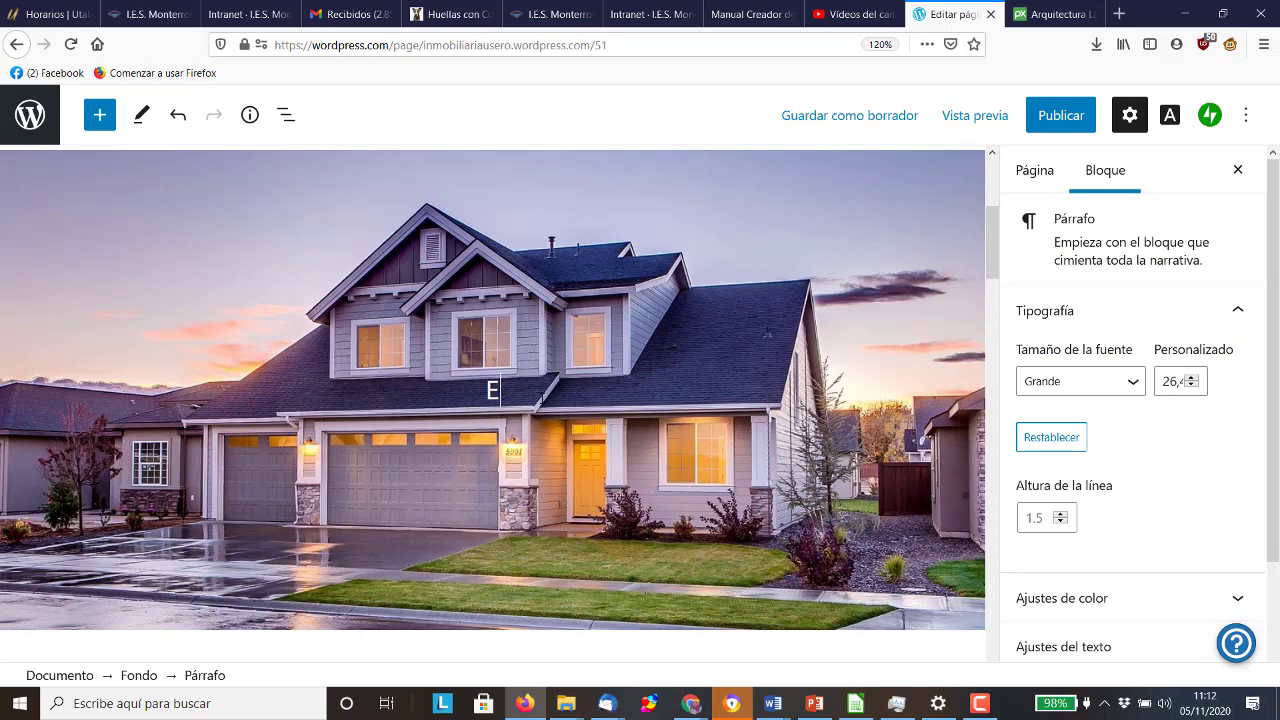
type("ncuentra la casa de tus suneos en Estepona")
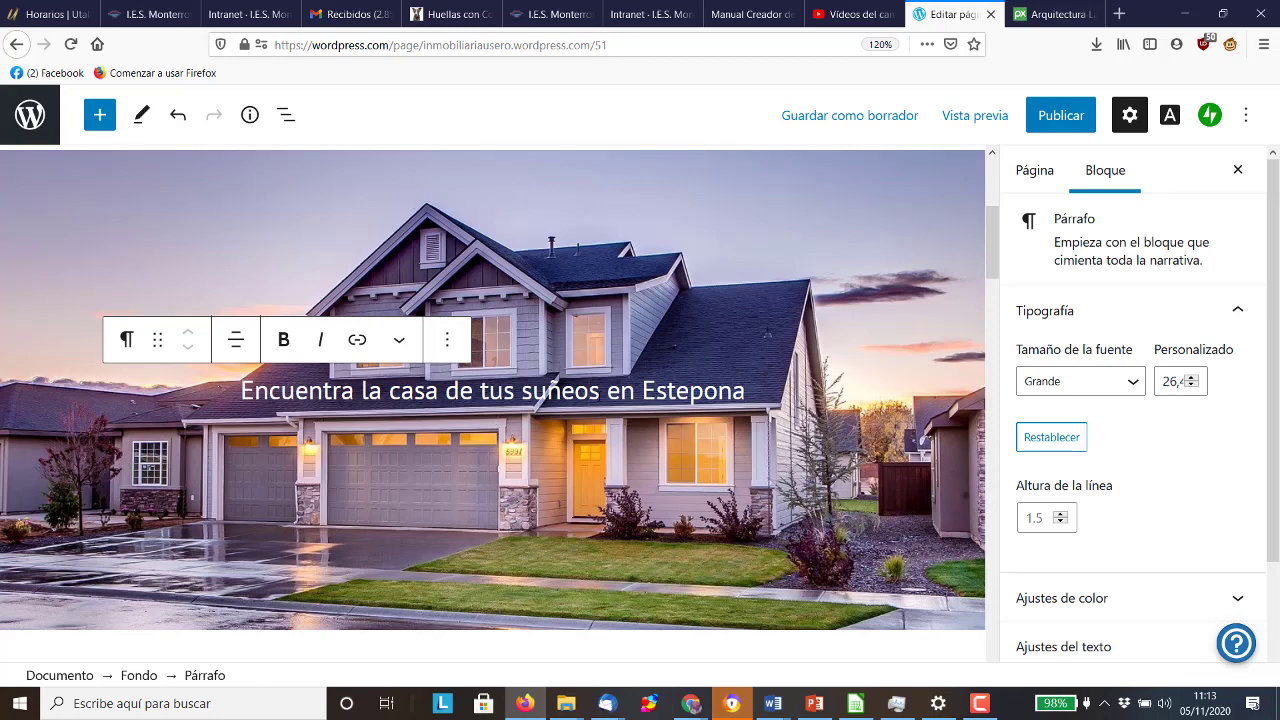
left_click_drag(600, 390, 550, 388)
type("eños")
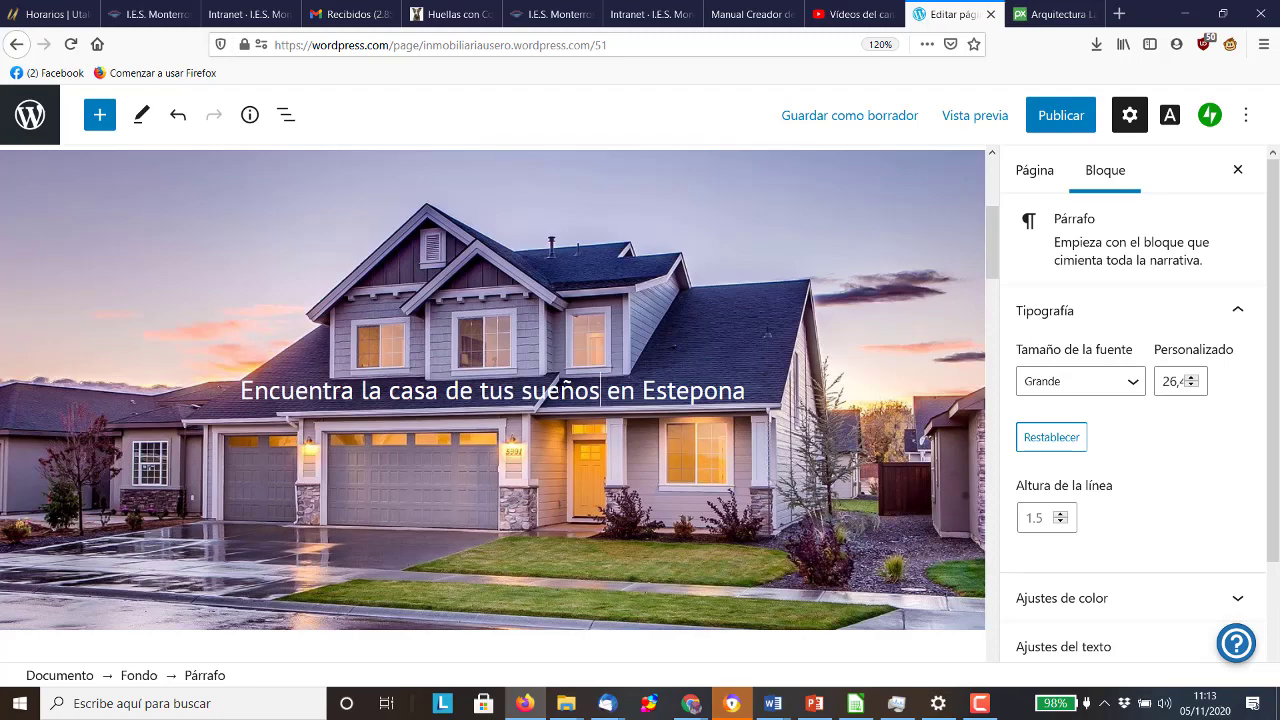
scroll(620, 320, "down", 10)
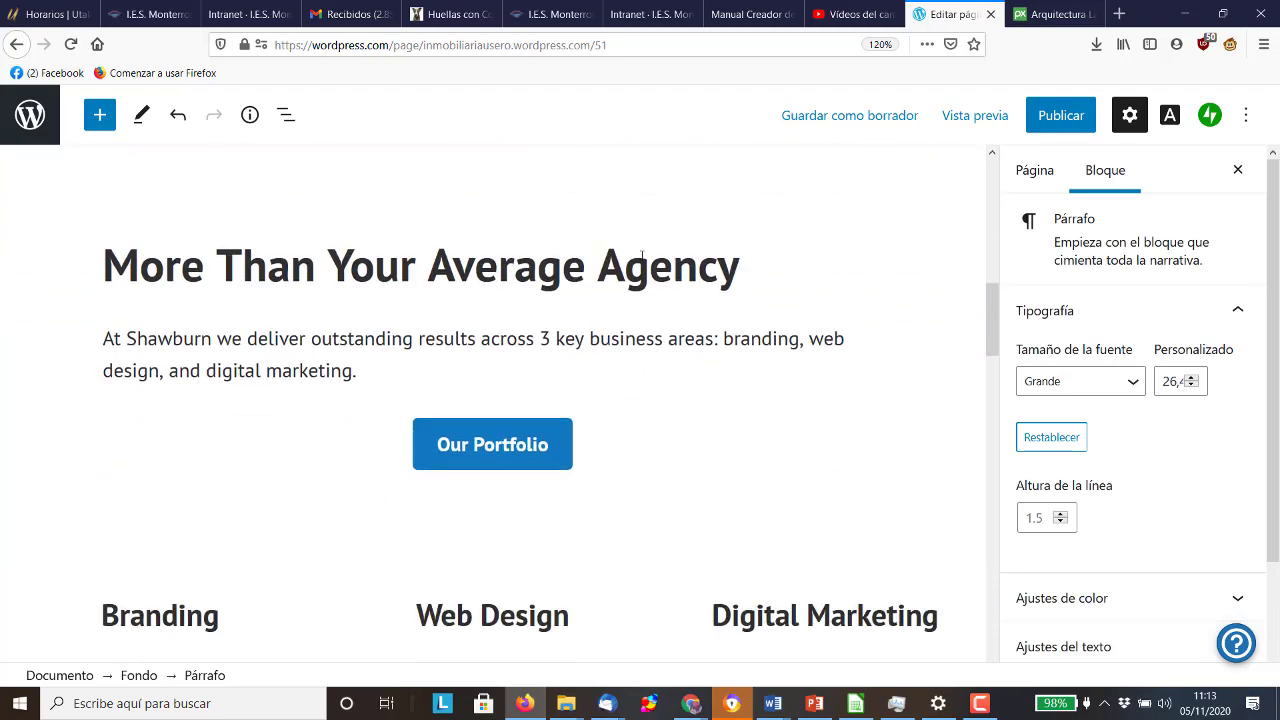
Replace the 'More Than Your Average Agency' text with 'La agencia inmobiliaria que estabas esperando'
left_click(645, 265)
left_click_drag(745, 268, 108, 275)
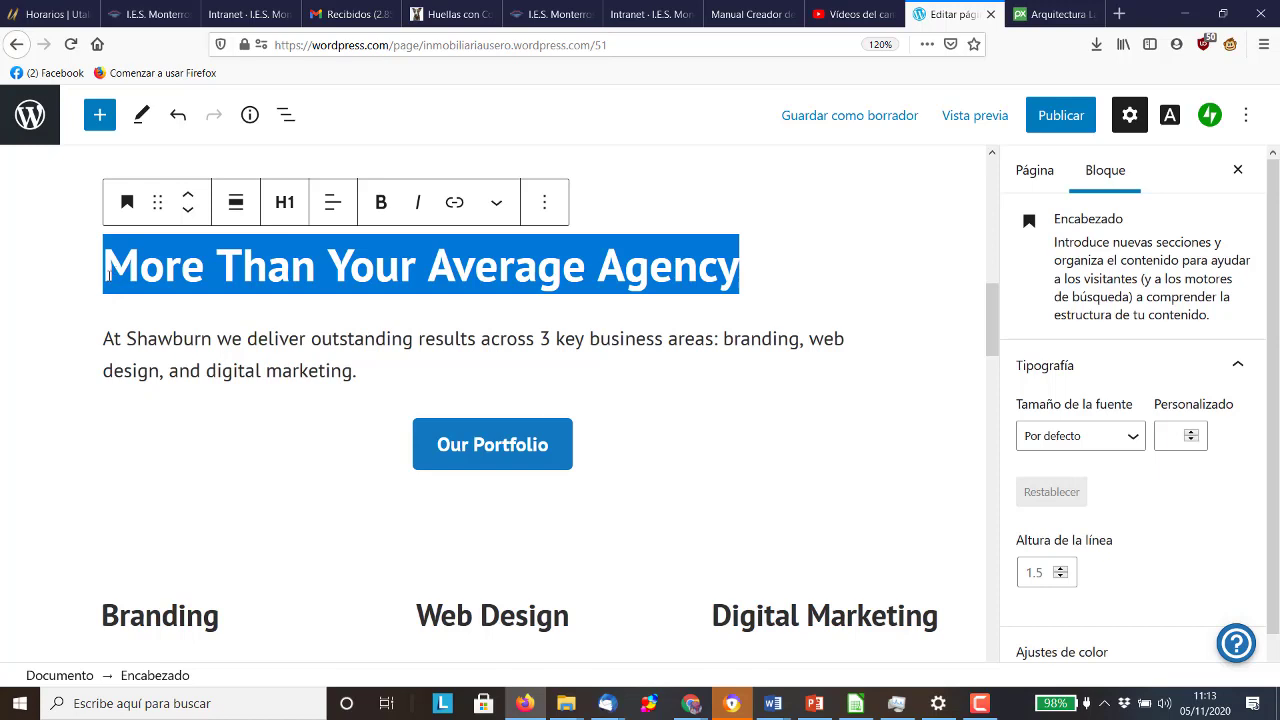
type("La agenc")
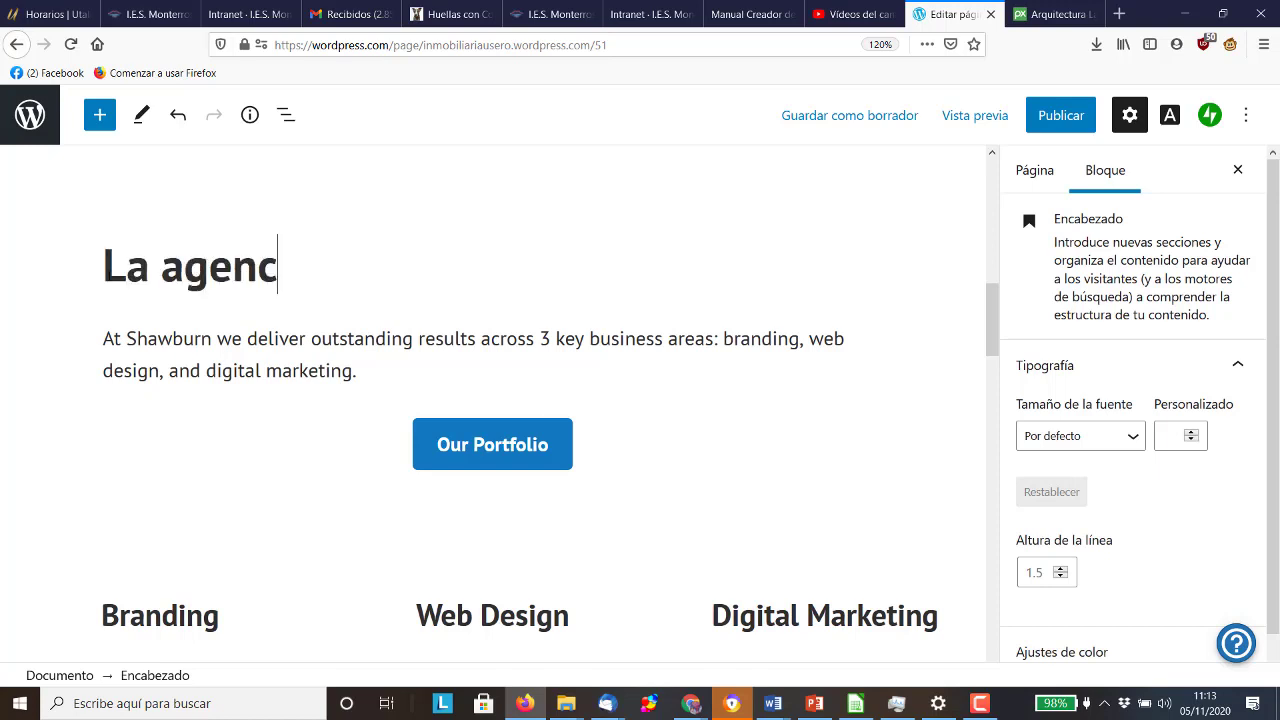
type("ia inmobiliaria que ")
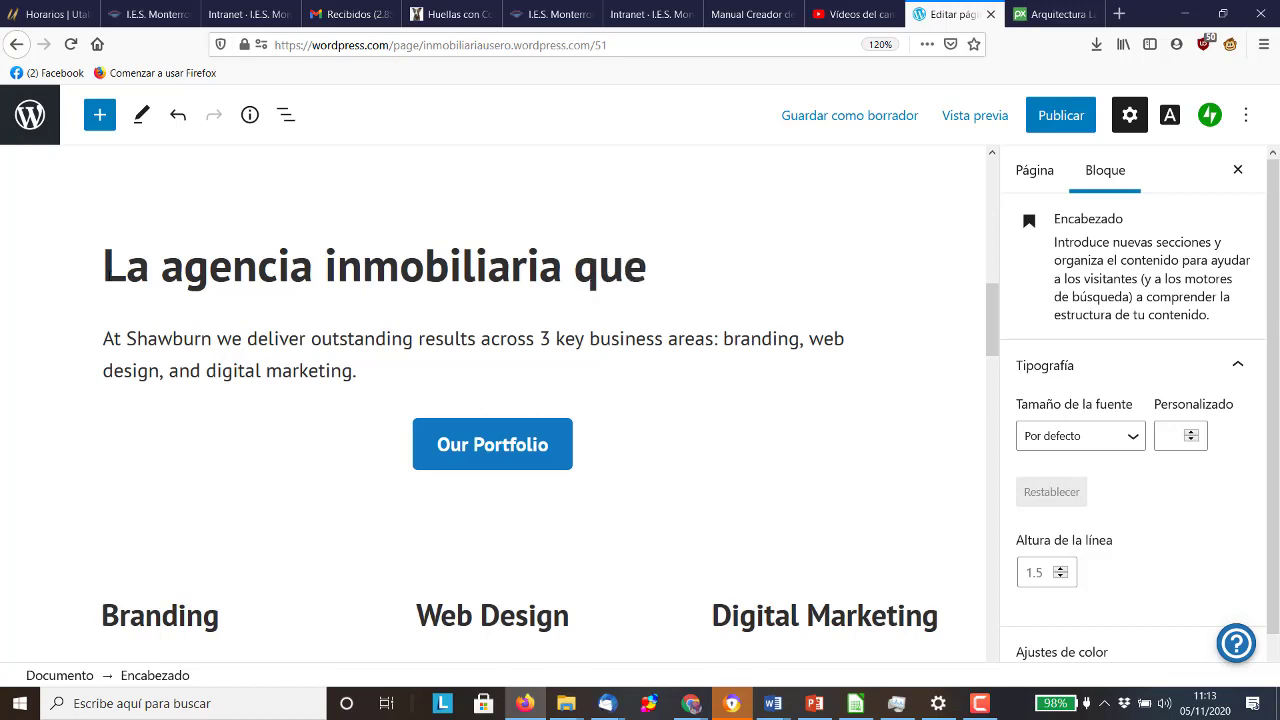
type("estabas esperando")
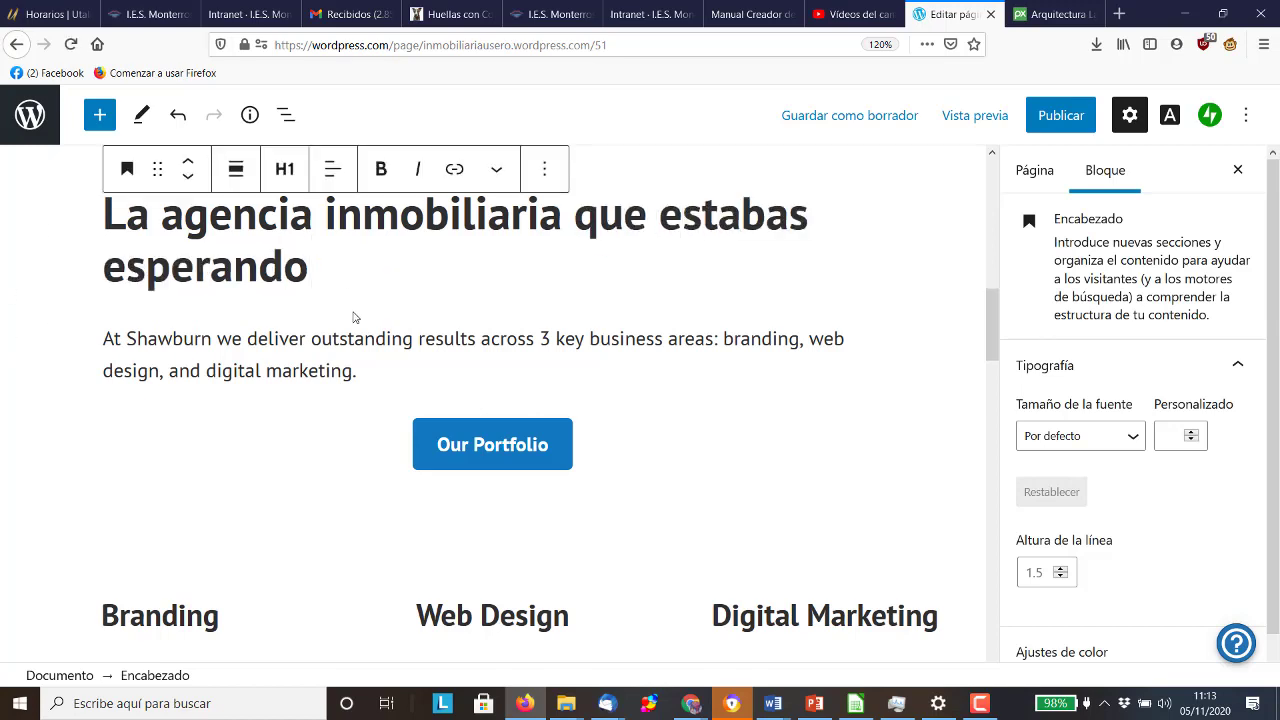
left_click_drag(357, 370, 103, 341)
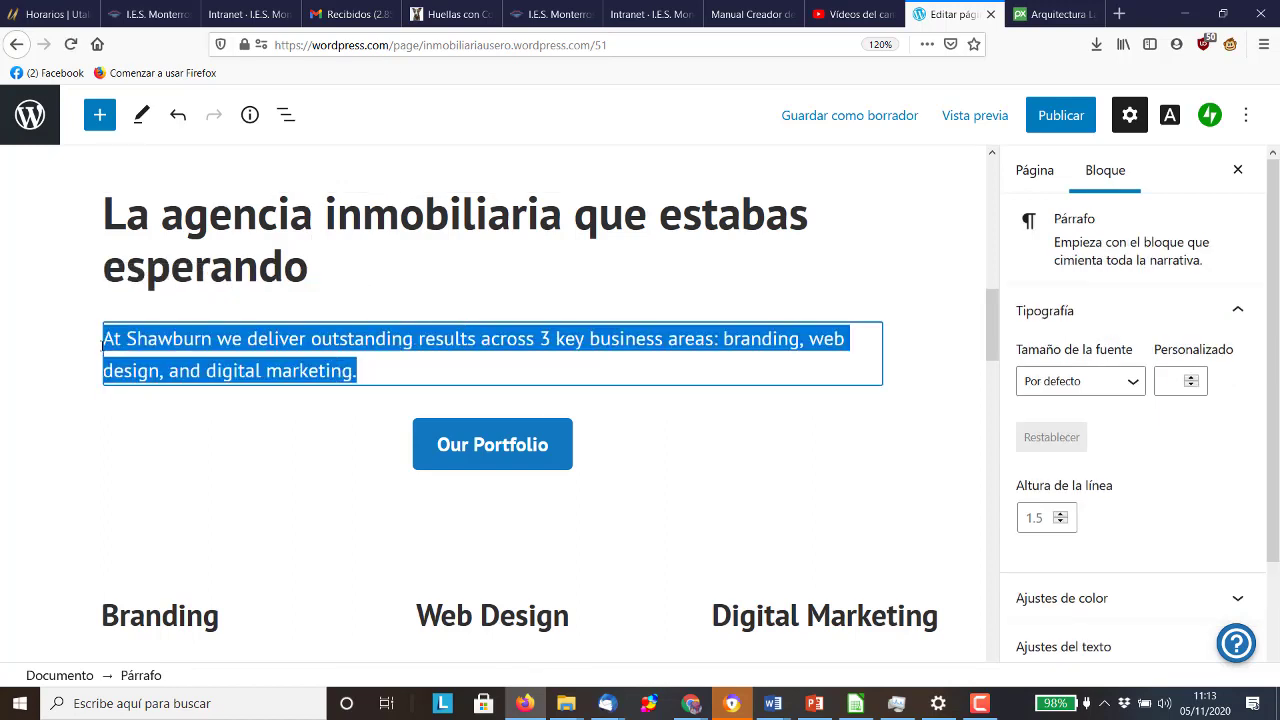
Write 'En Inmobiliaria Usero entras como un cliente y sales como un amigo…' ending with the advisers sentence
type("En IN")
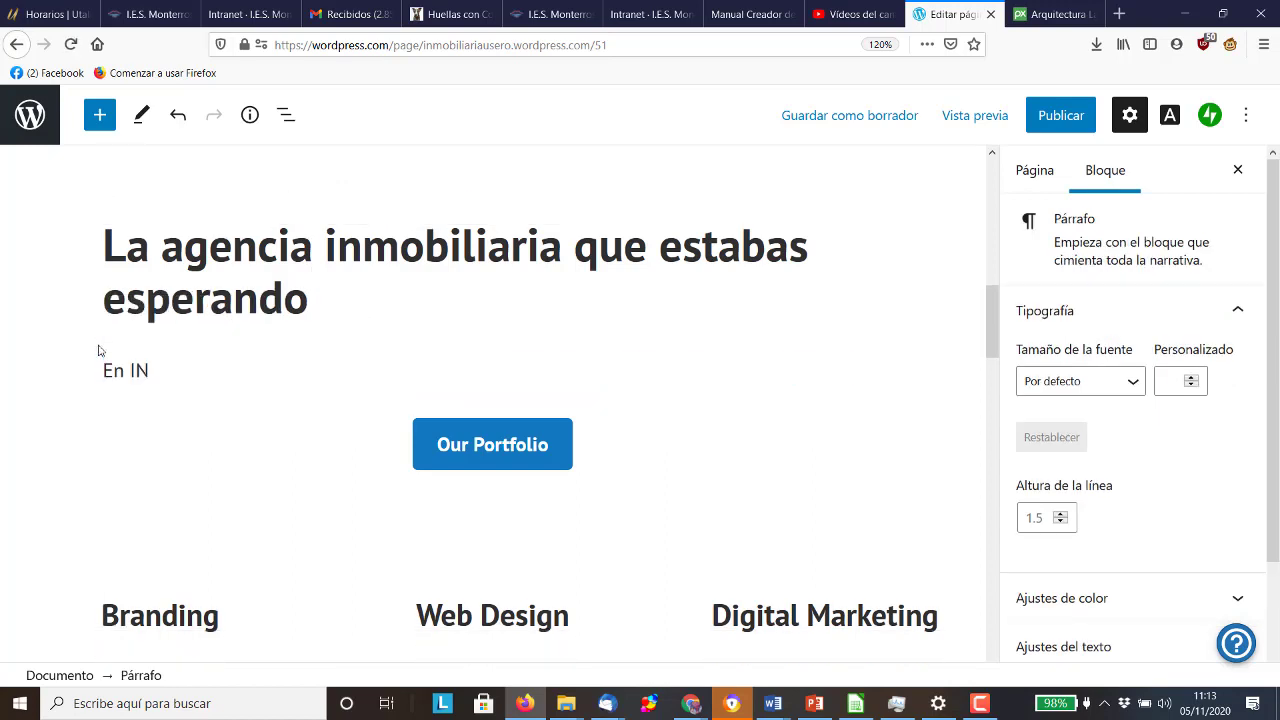
key("BackSpace")
type("nmobiliaria sero e")
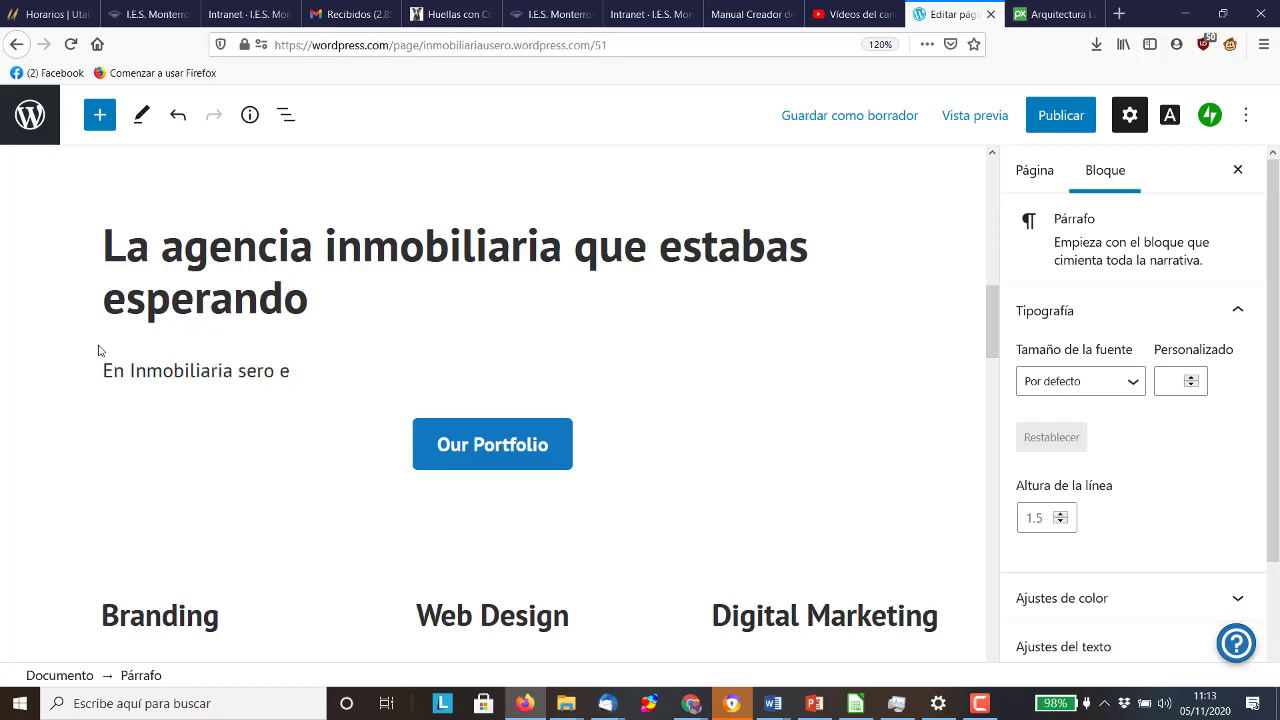
key("BackSpace")
key("BackSpace")
key("BackSpace")
key("BackSpace")
key("BackSpace")
key("BackSpace")
type("Usero entras como un cliente y sales c")
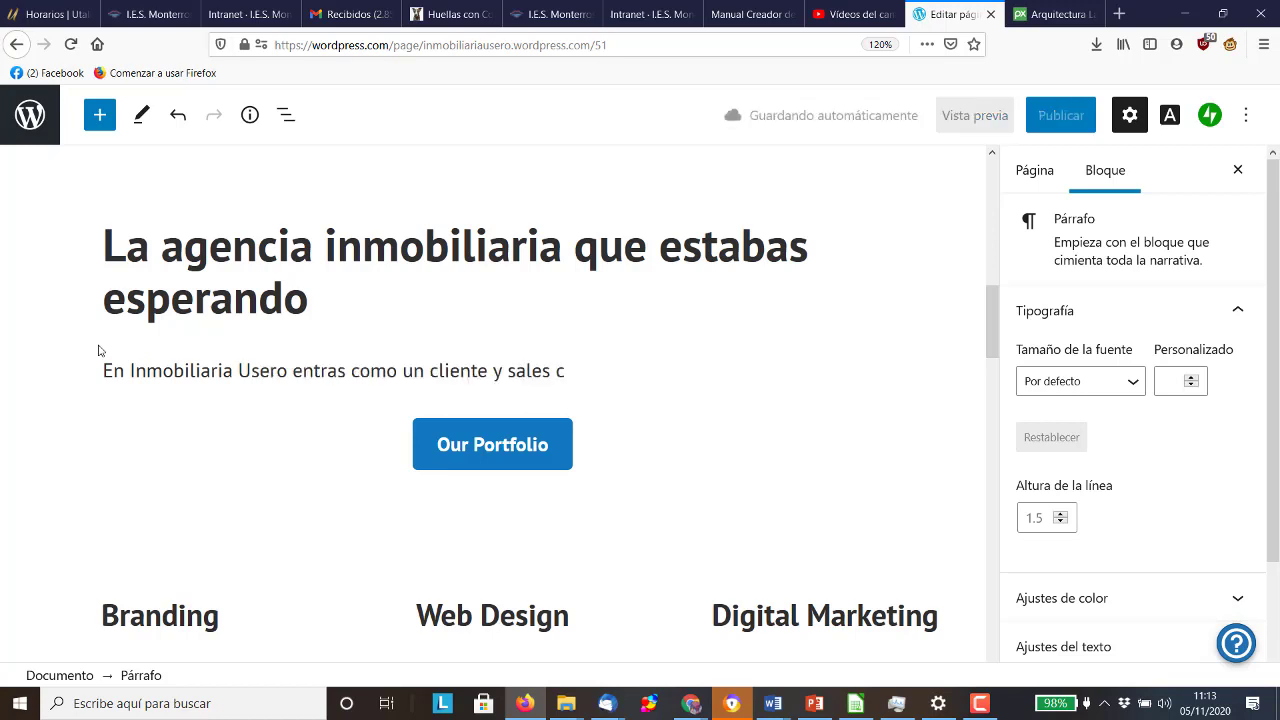
type("omo un amigo.")
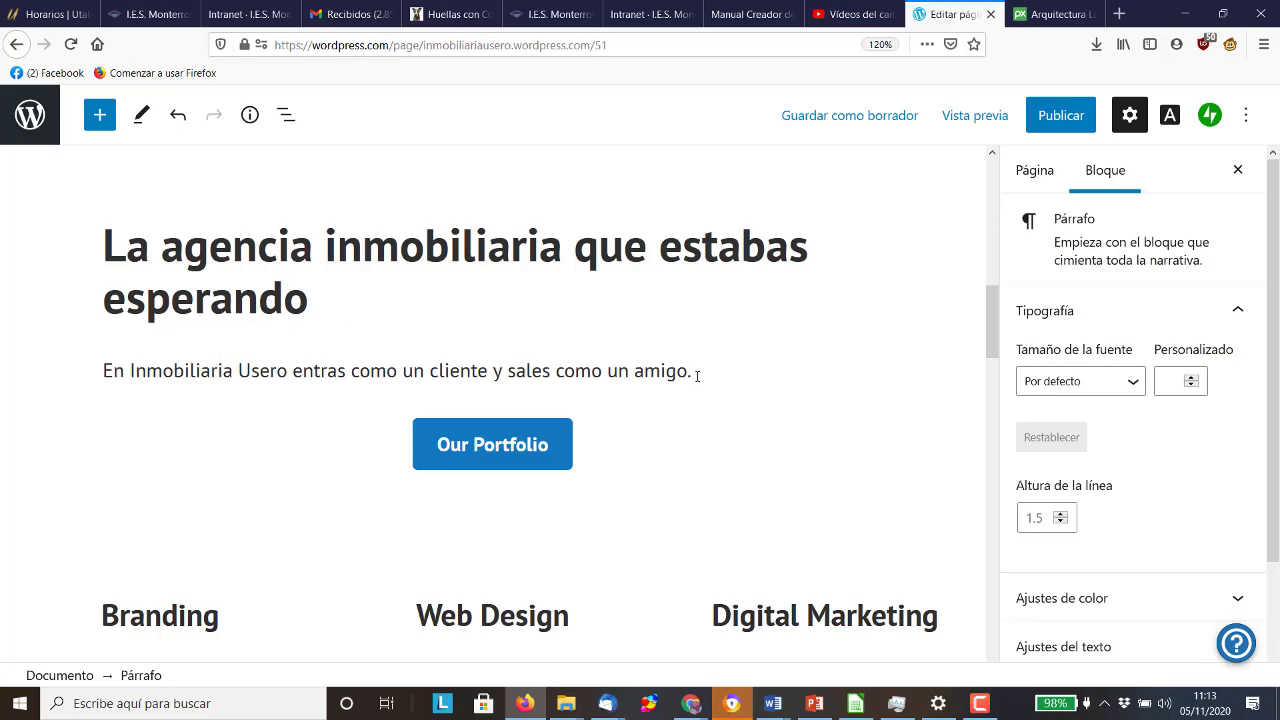
type("Nos ponemos en tu lugar")
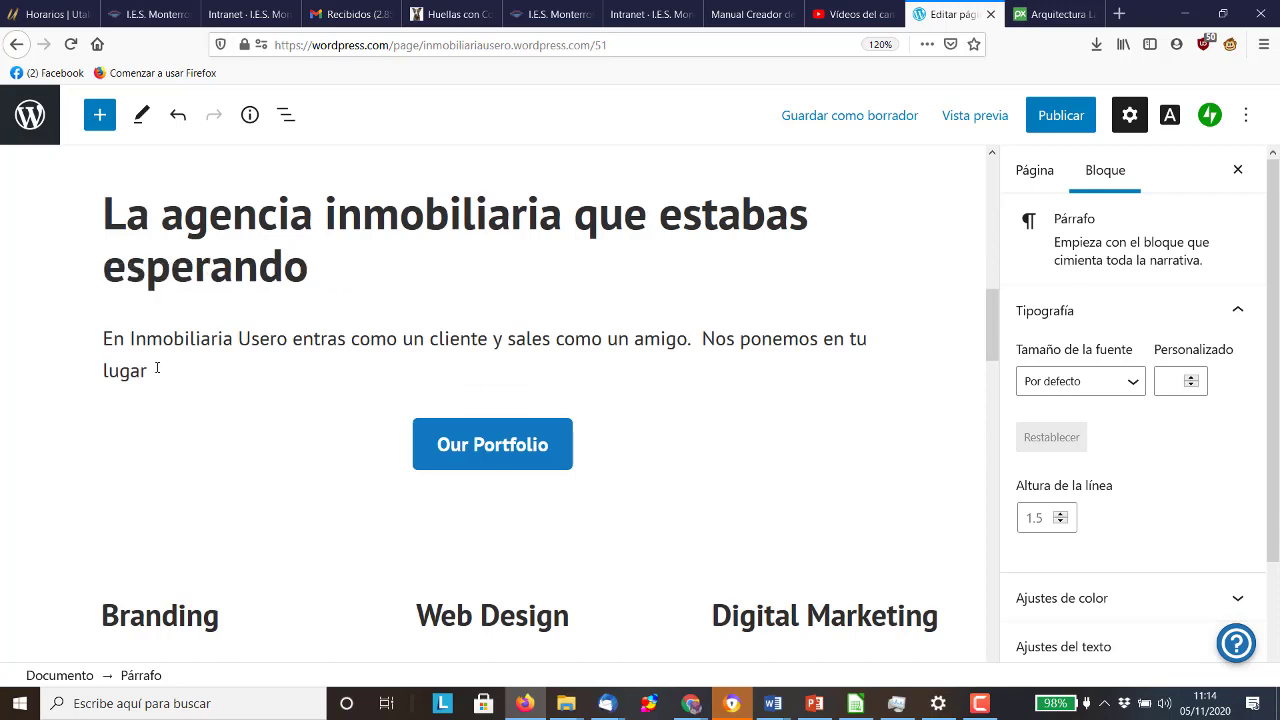
type("y pensamos")
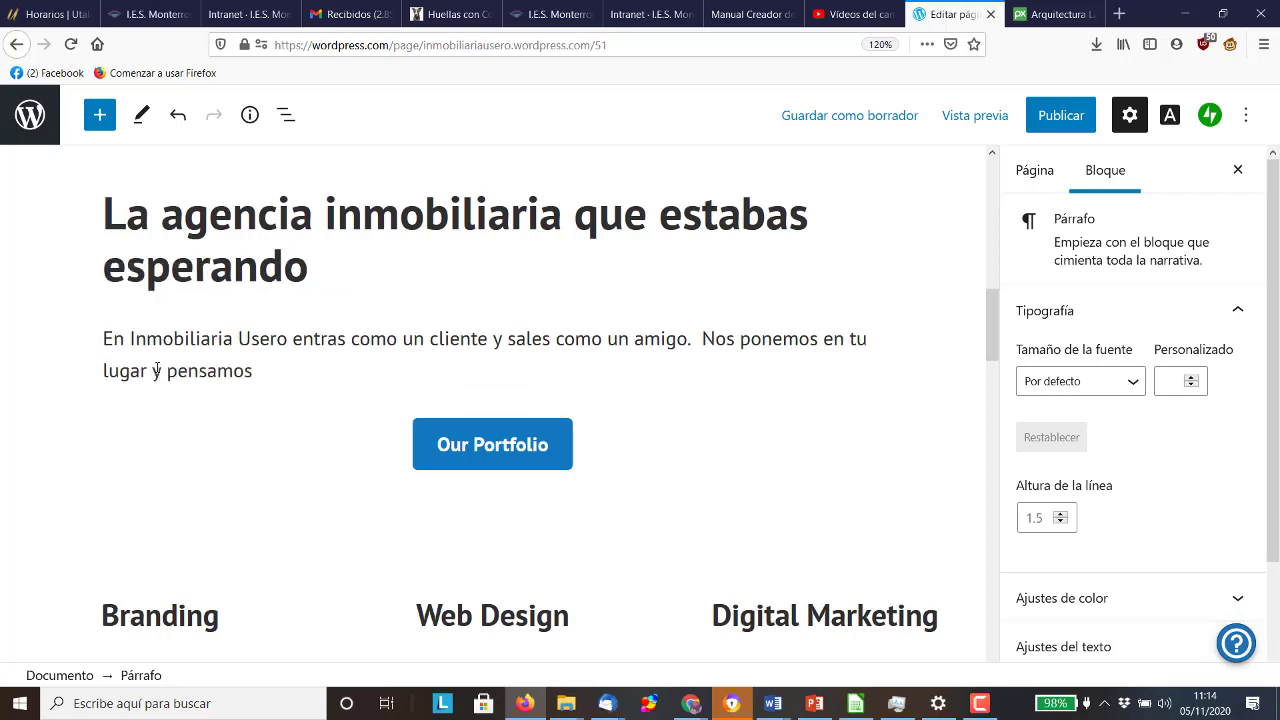
type(" dónde serás feliz.")
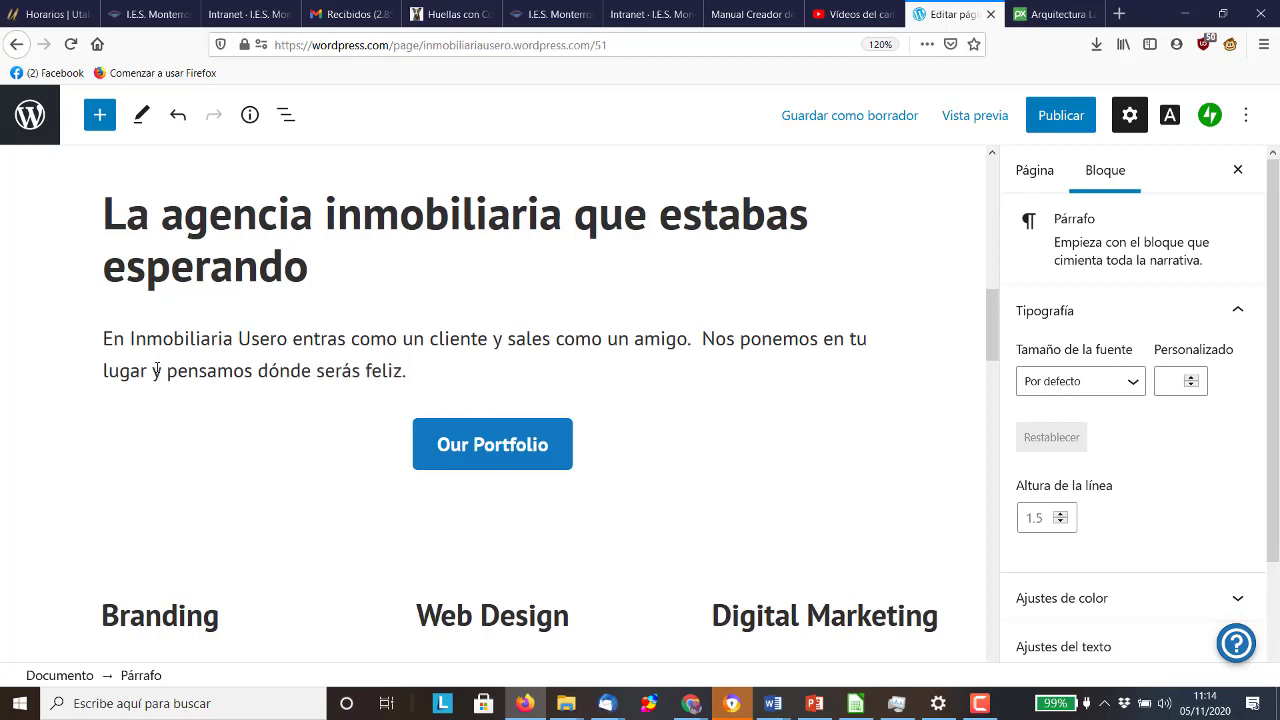
type(" Habla con uno de nuestros a")
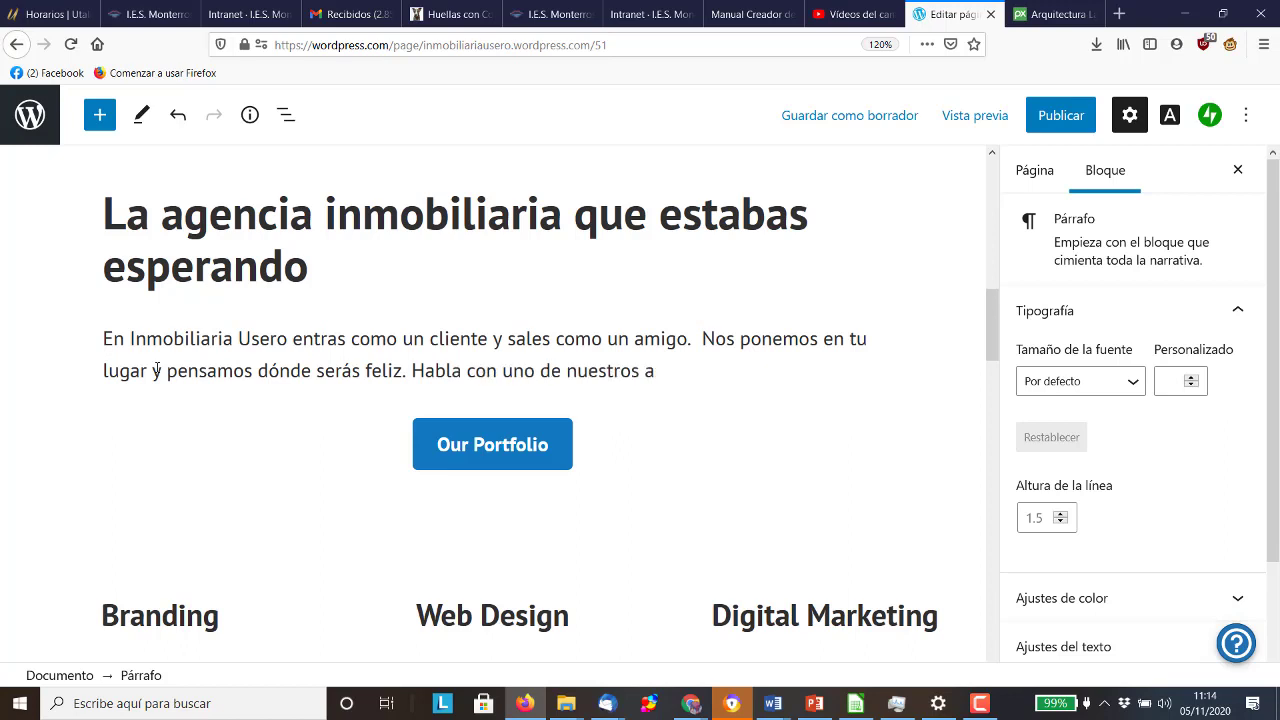
type("sesores.")
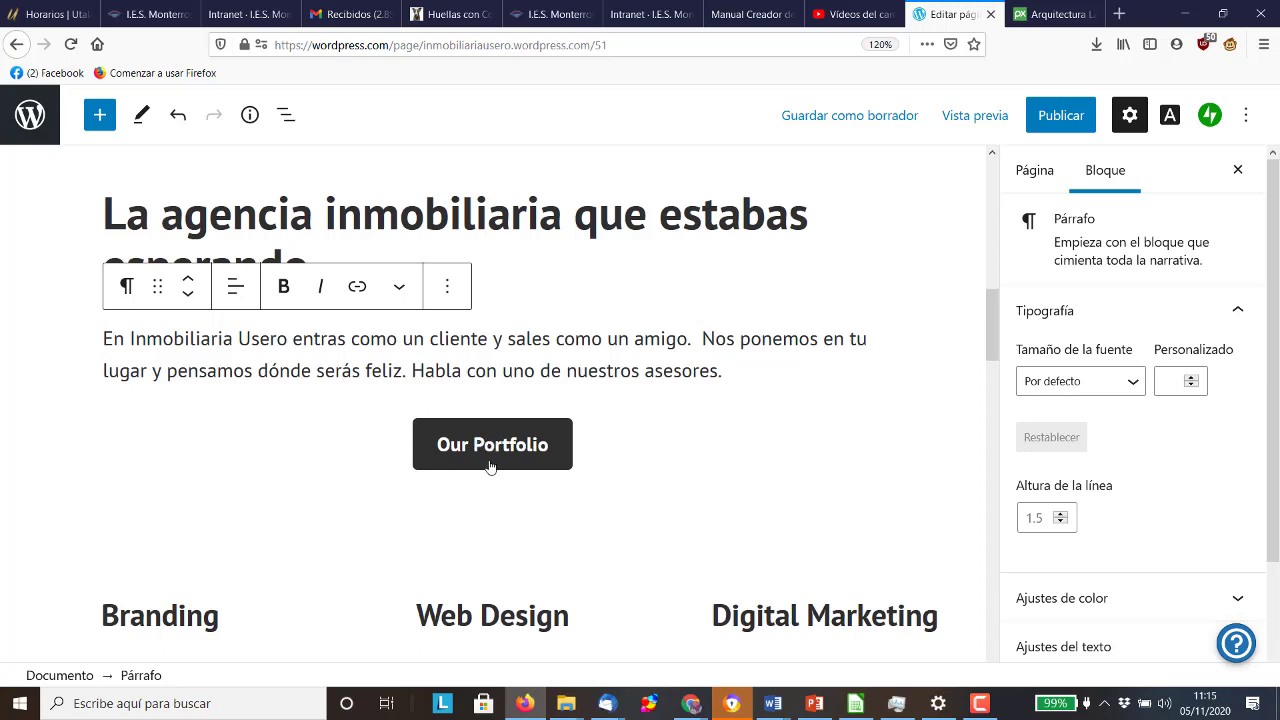
Clear the old 'Our Portfolio' label from the hero button
left_click(494, 451)
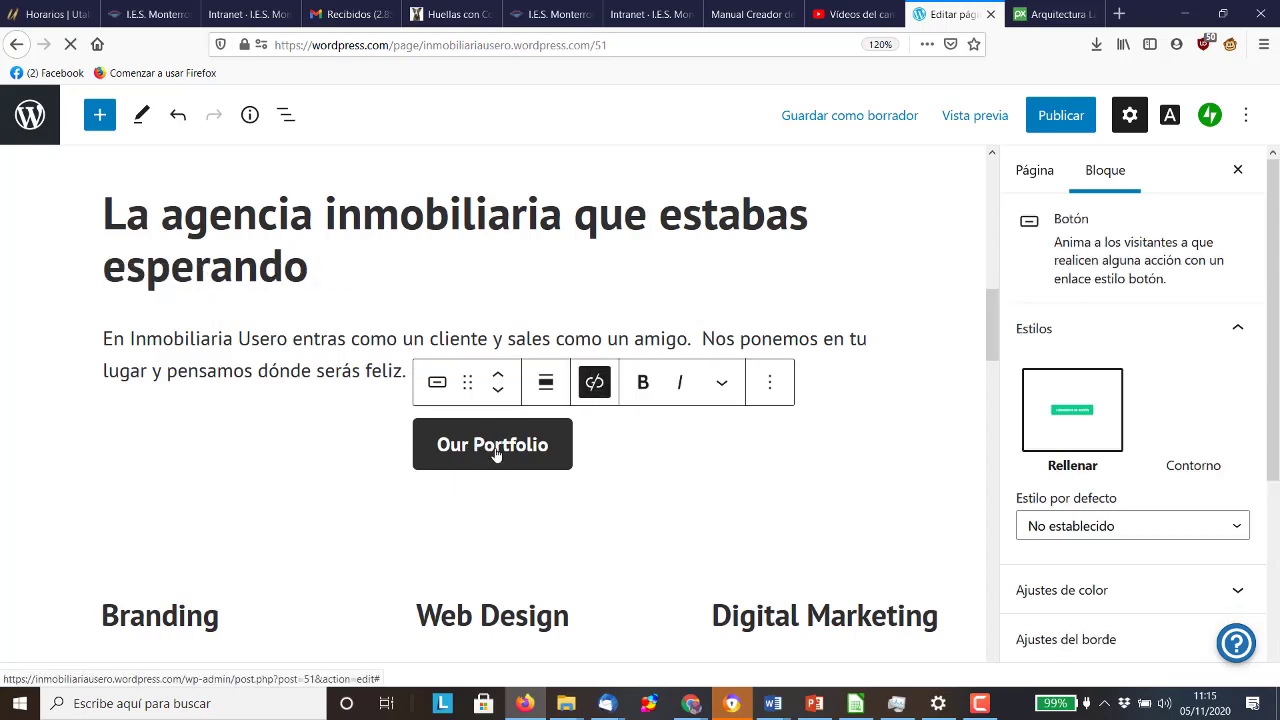
left_click(561, 455)
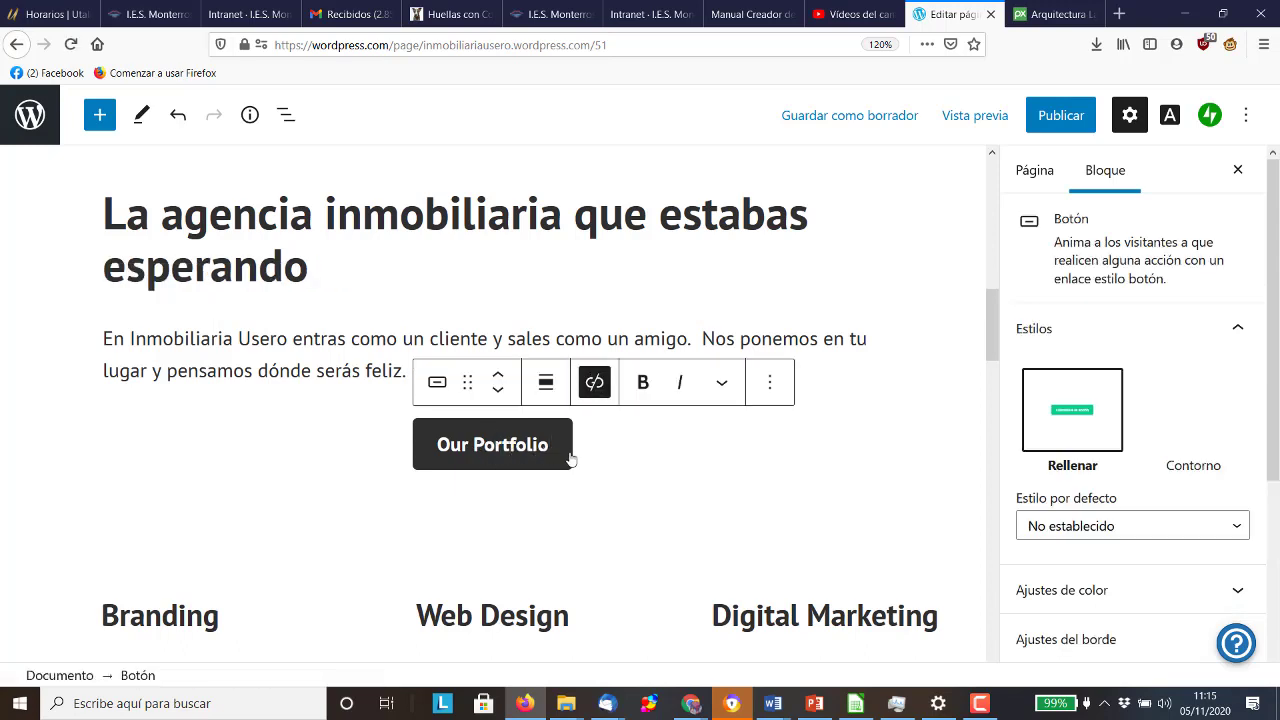
key("BackSpace")
key("BackSpace")
key("BackSpace")
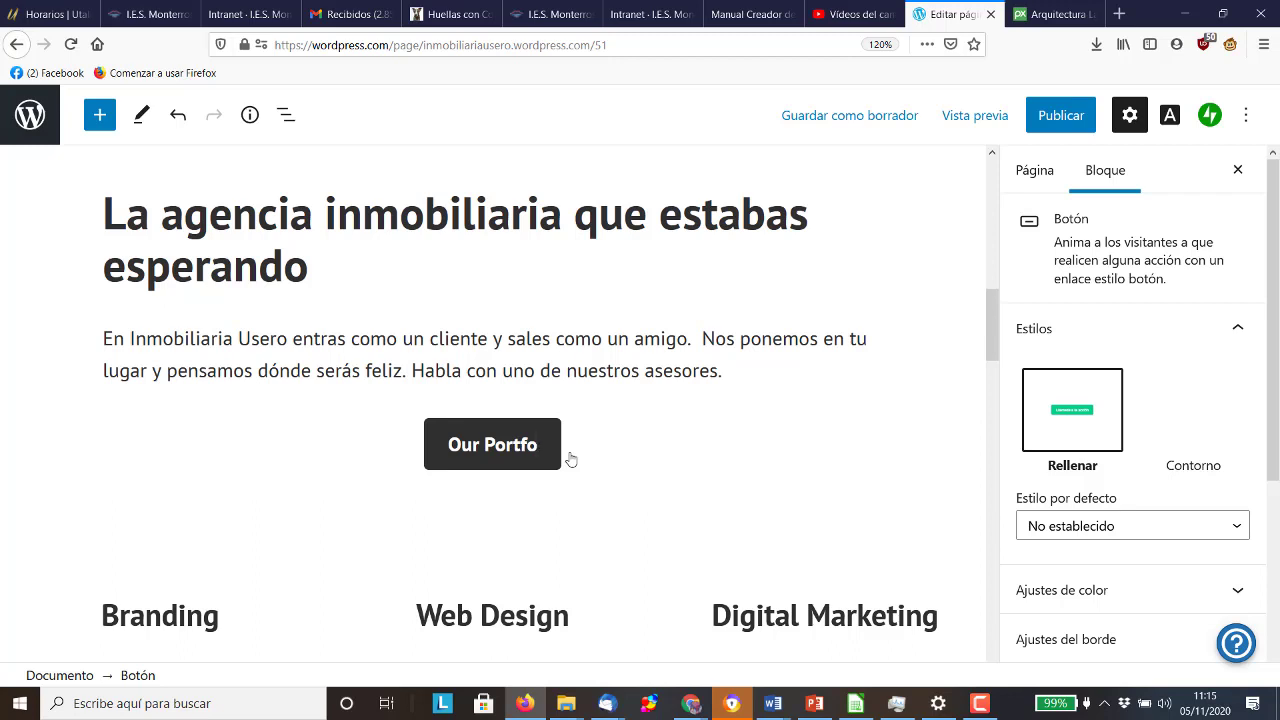
key("BackSpace")
key("BackSpace")
key("BackSpace")
key("BackSpace")
key("BackSpace")
key("BackSpace")
key("BackSpace")
key("BackSpace")
key("BackSpace")
key("BackSpace")
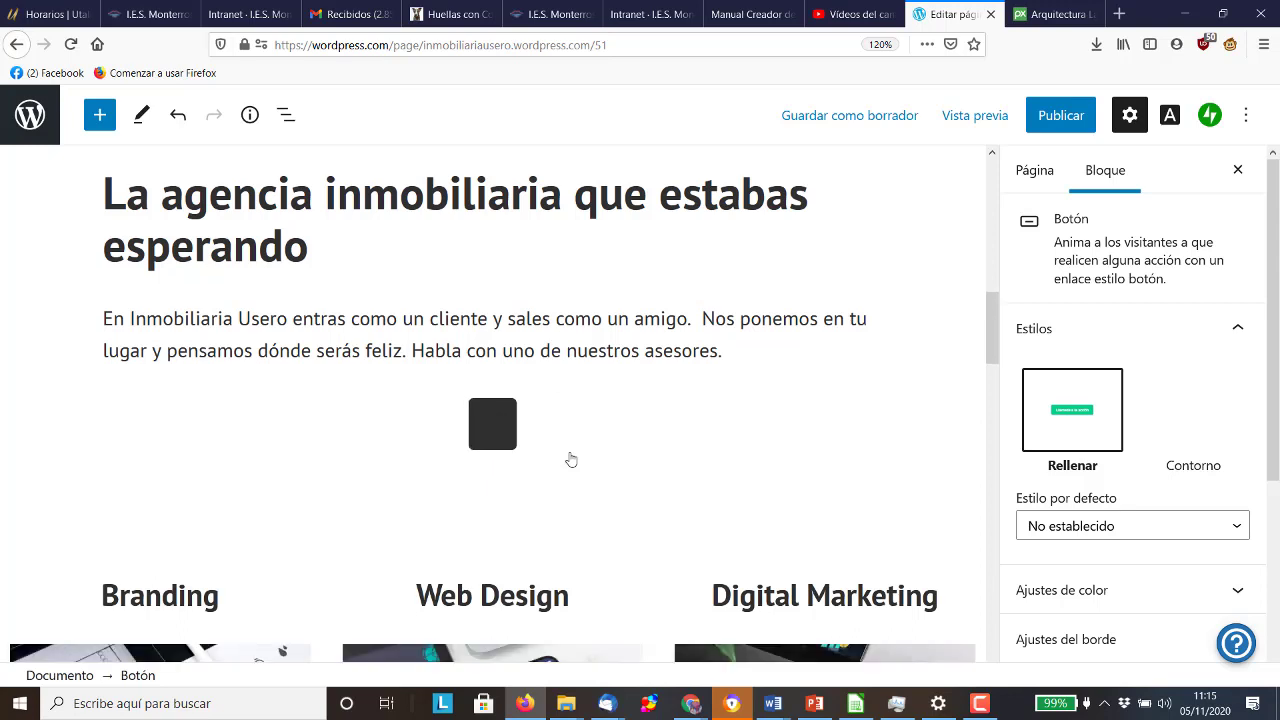
Type the button label 'Nuestras propiedades', fixing typos along the way
type("Nuestros")
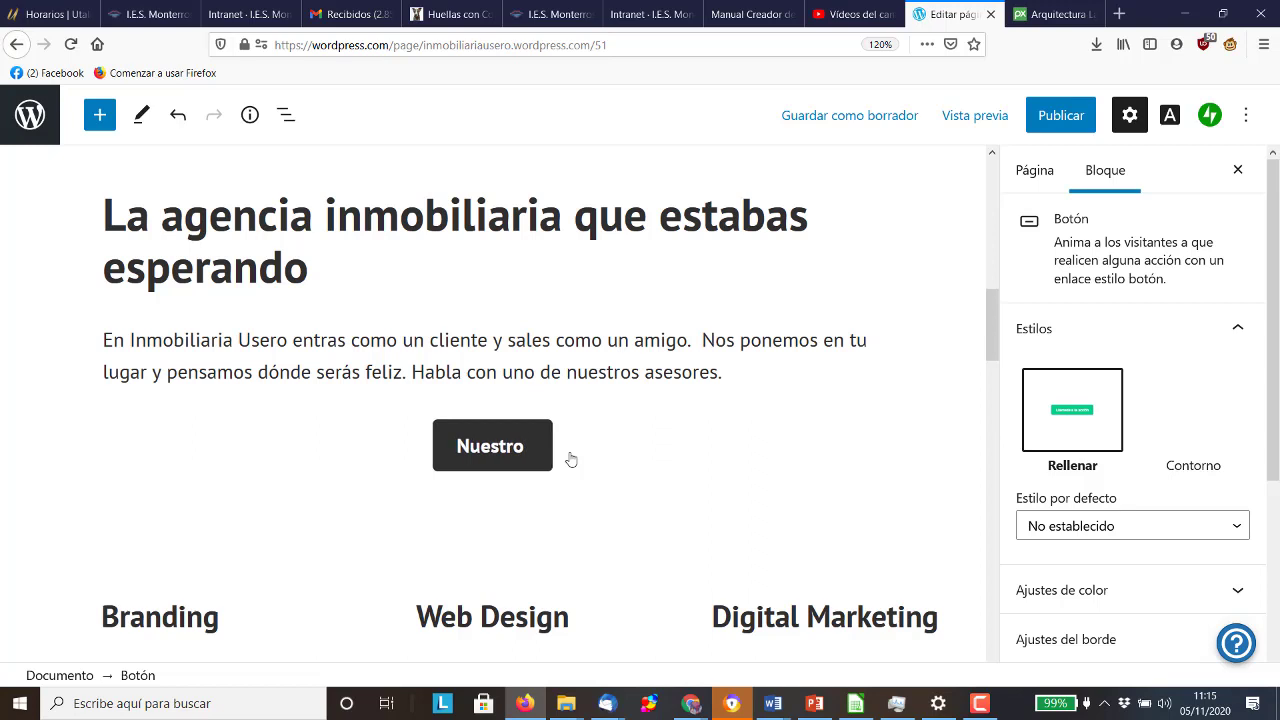
key("BackSpace")
key("BackSpace")
type("as po")
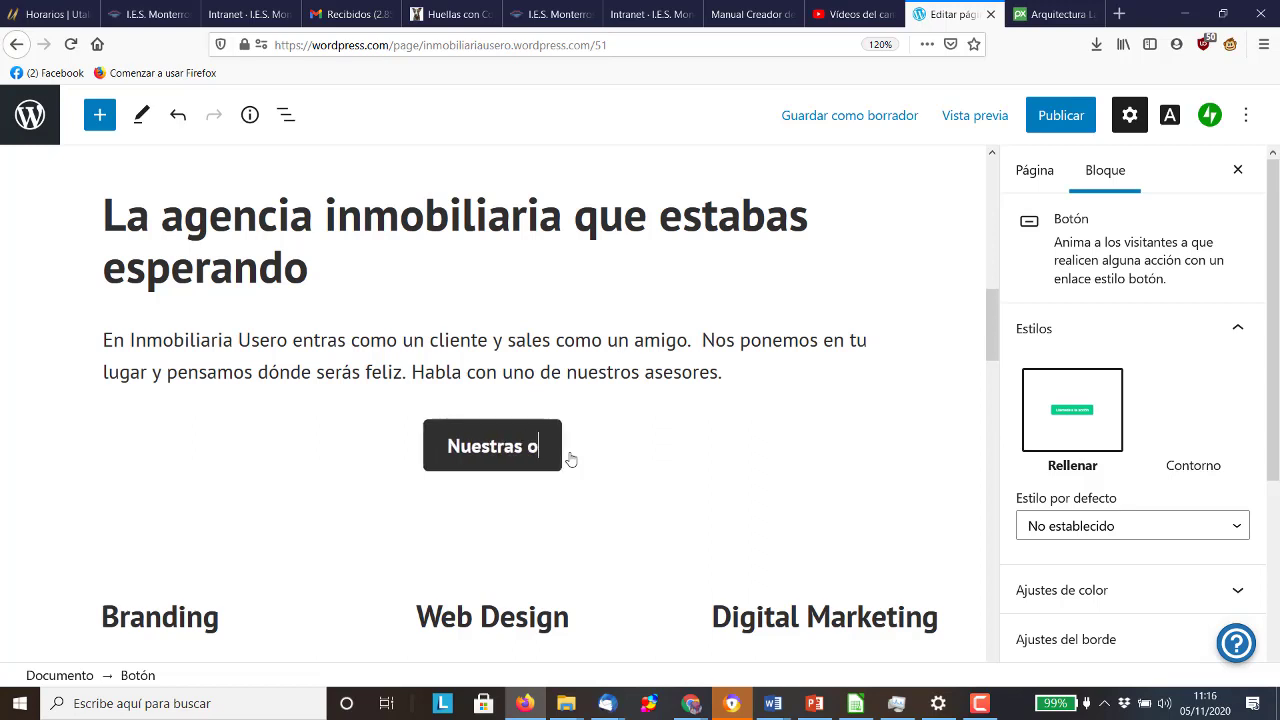
key("BackSpace")
key("BackSpace")
type("porpie")
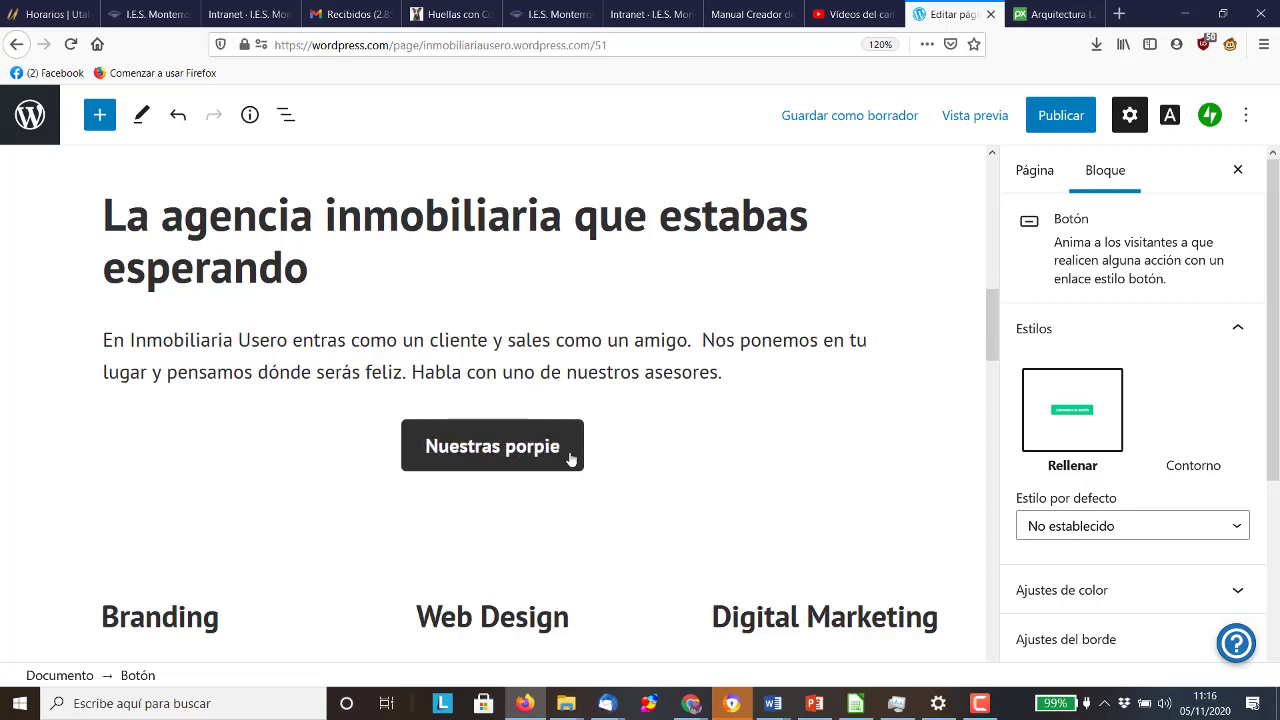
key("BackSpace")
key("BackSpace")
key("BackSpace")
key("BackSpace")
key("BackSpace")
type("ro")
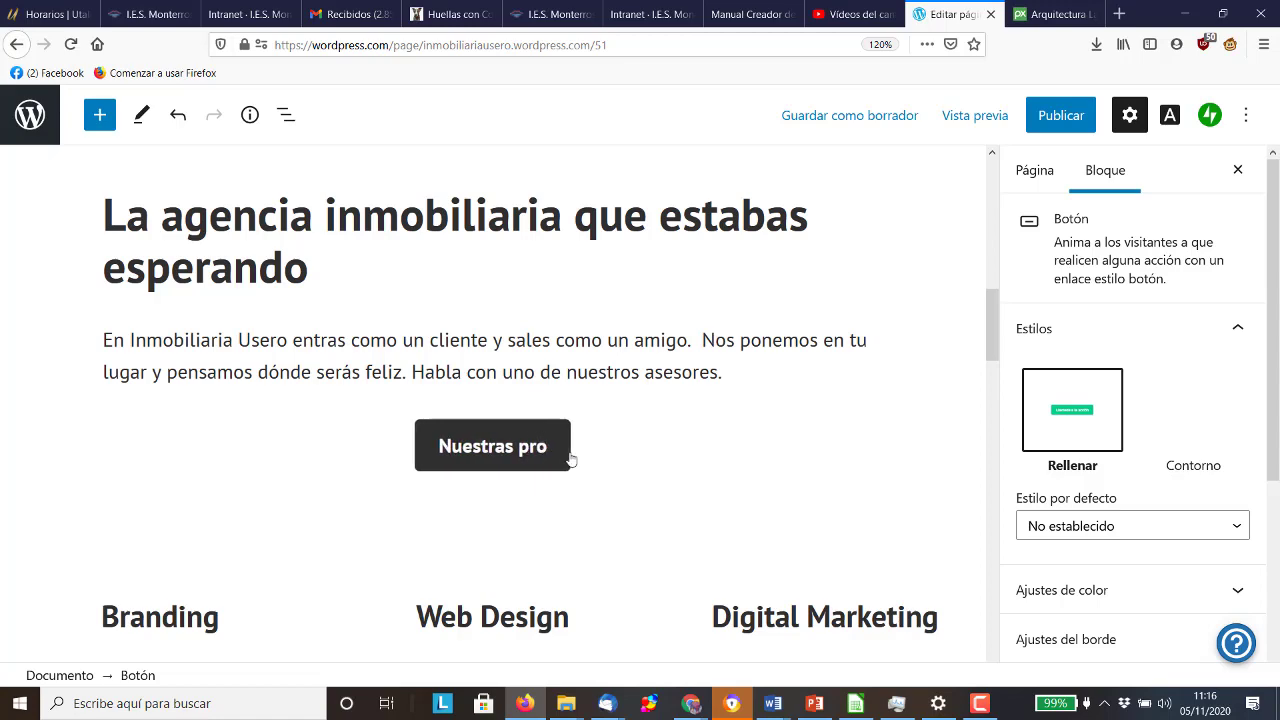
type("piedades")
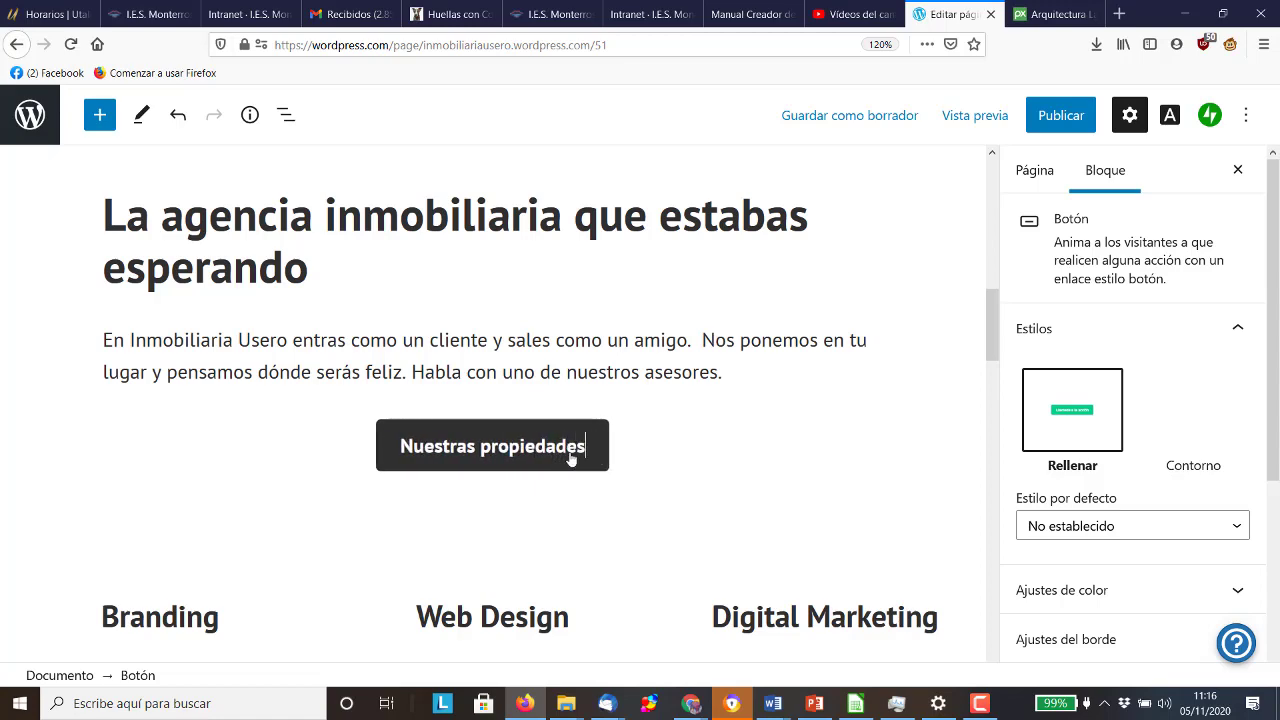
scroll(570, 457, "down", 3)
scroll(386, 427, "down", 2)
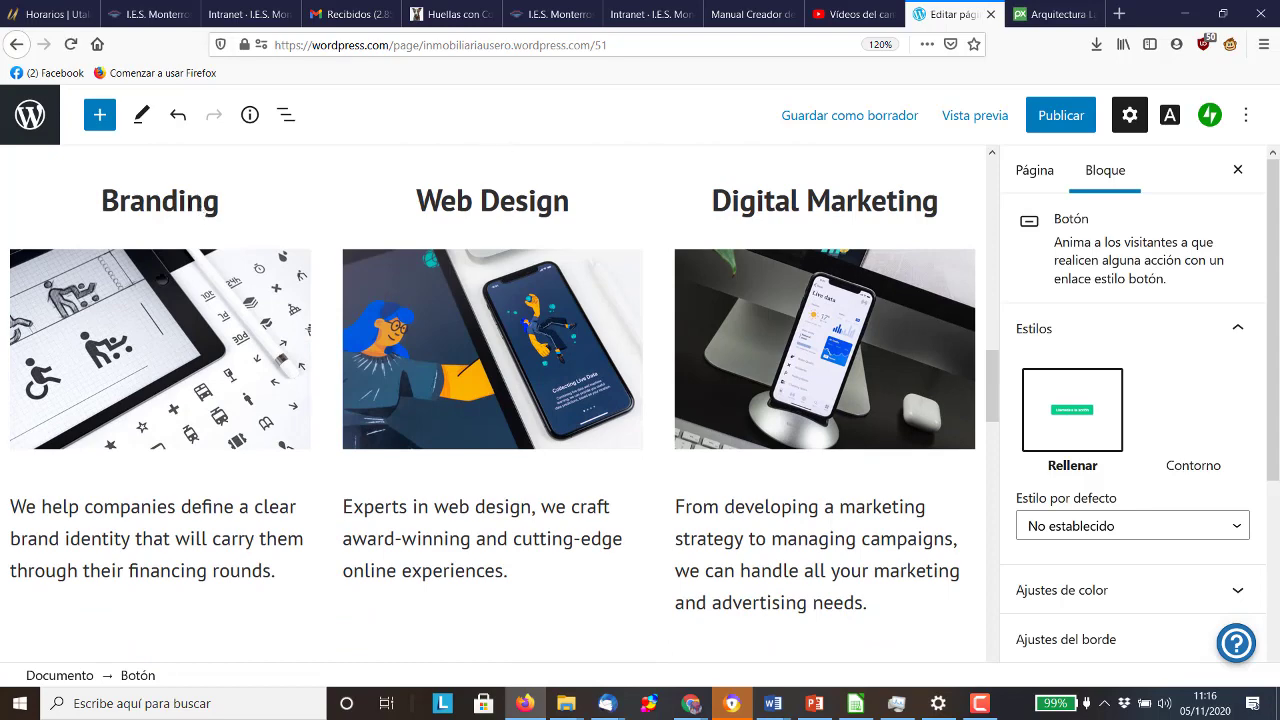
Select the Branding heading and scroll down to the client testimonial quotes
left_click(182, 204)
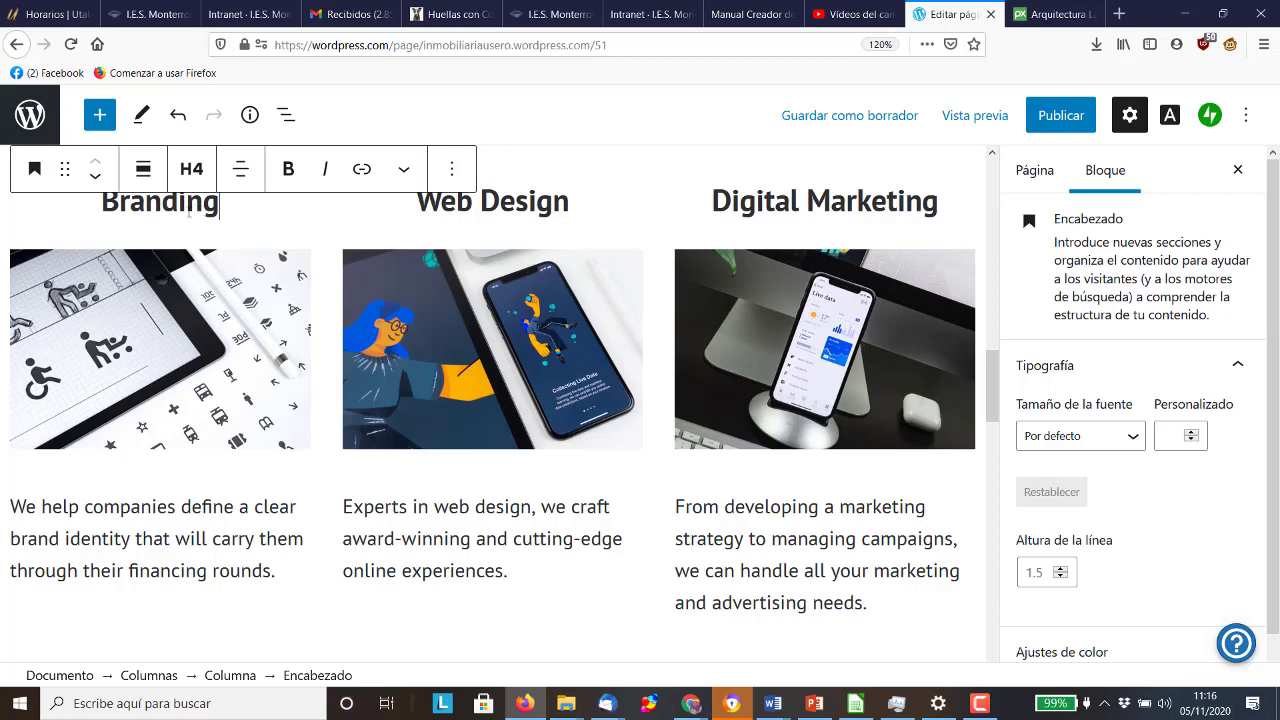
scroll(262, 234, "down", 1)
scroll(261, 240, "up", 3)
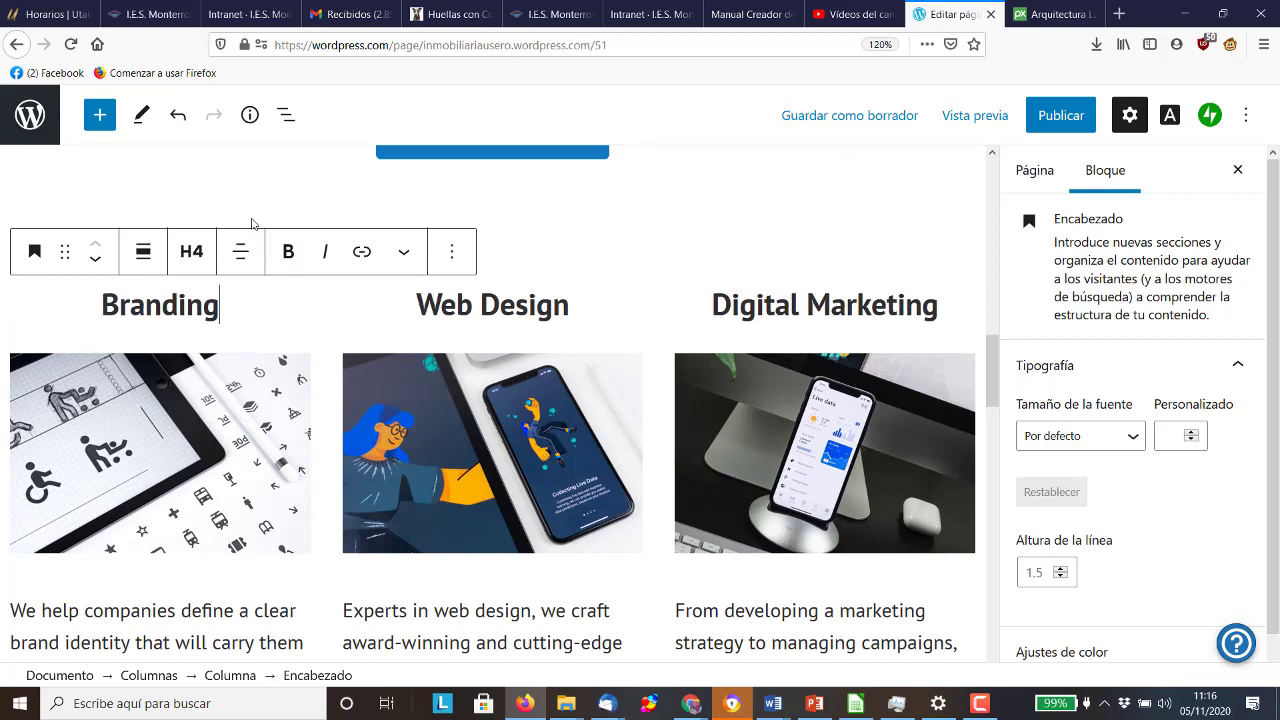
scroll(252, 224, "down", 8)
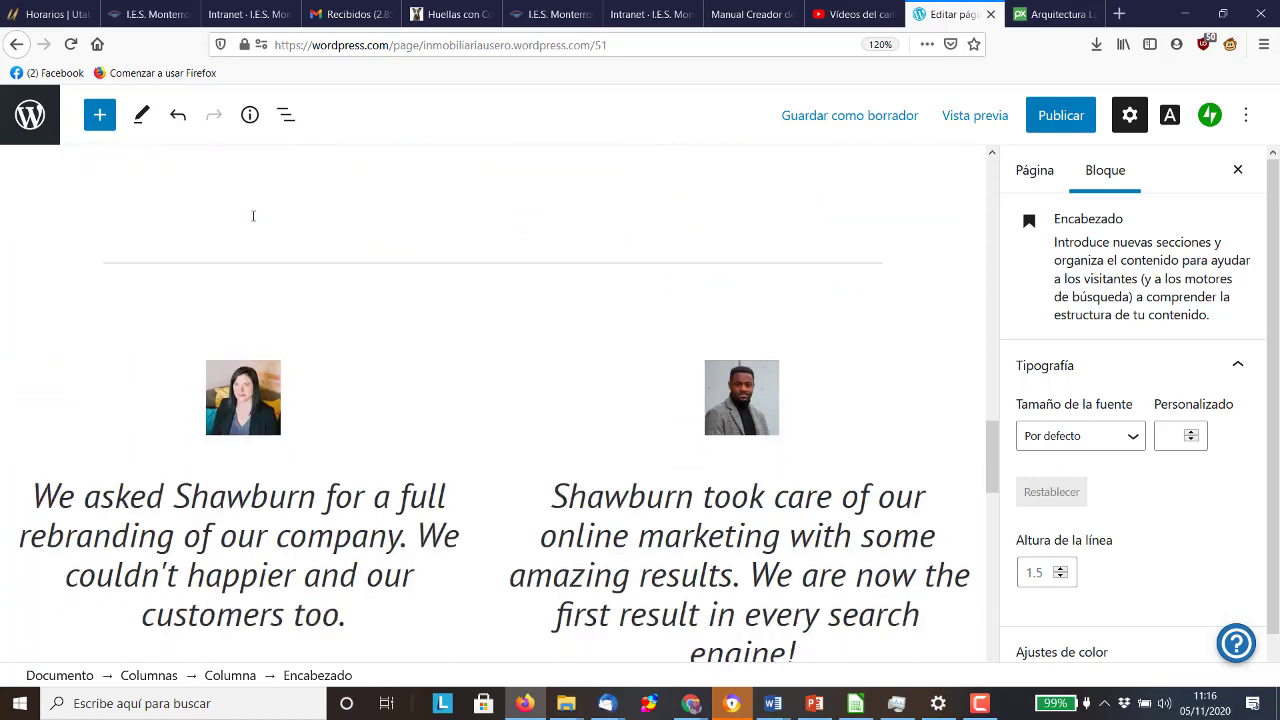
scroll(253, 216, "down", 3)
scroll(294, 297, "down", 3)
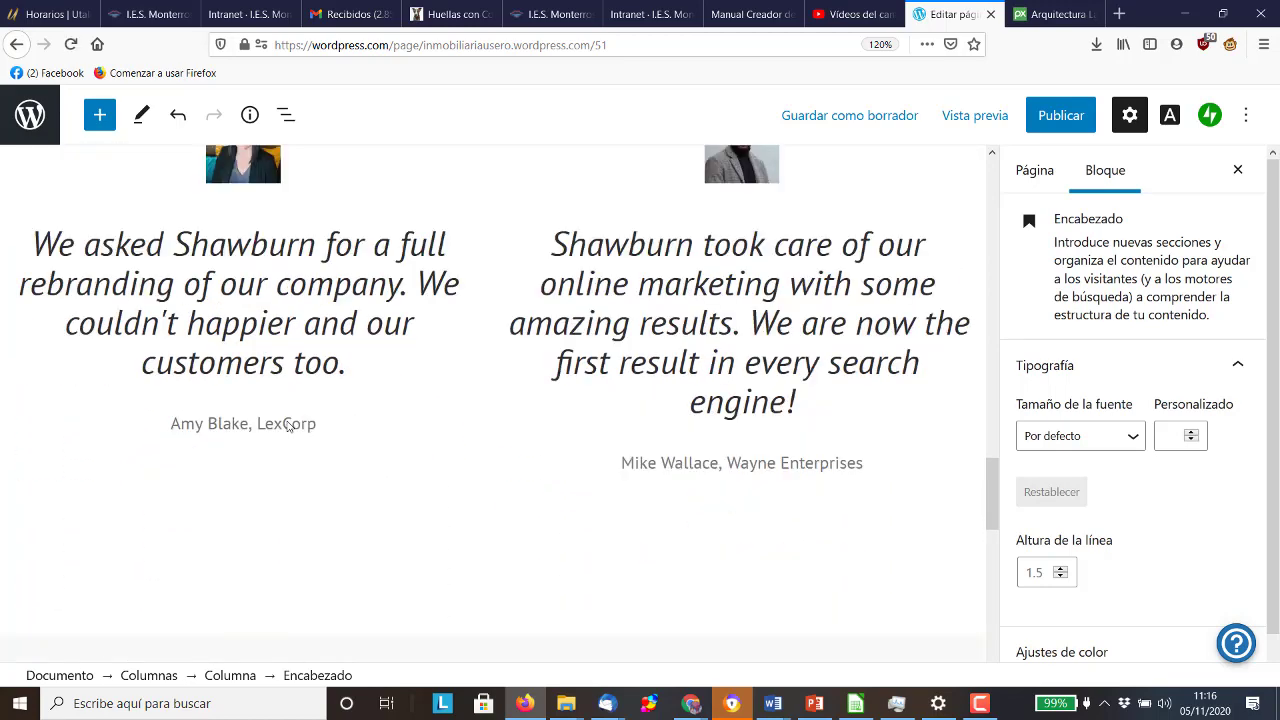
scroll(287, 425, "up", 3)
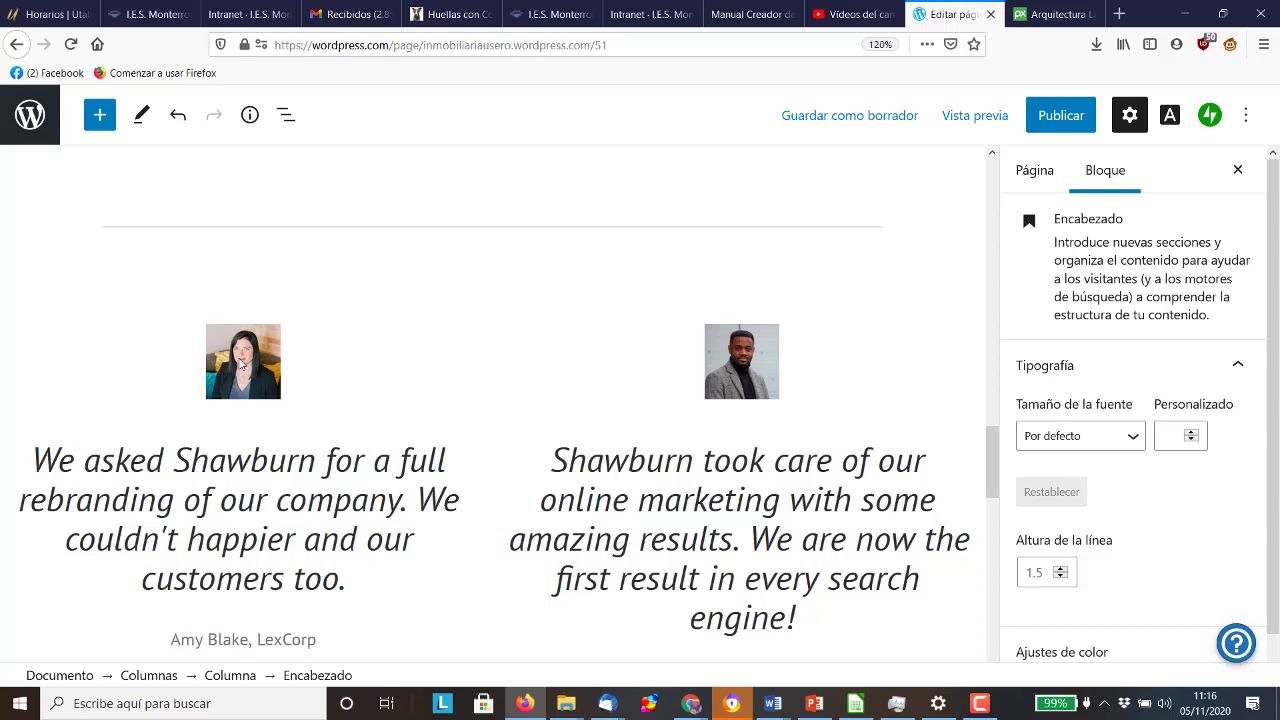
Paste the Spanish quote 'En Inmobiliaria sero encontraron la casa de mis sueños…' over the first testimonial
left_click(338, 580)
left_click_drag(338, 580, 42, 456)
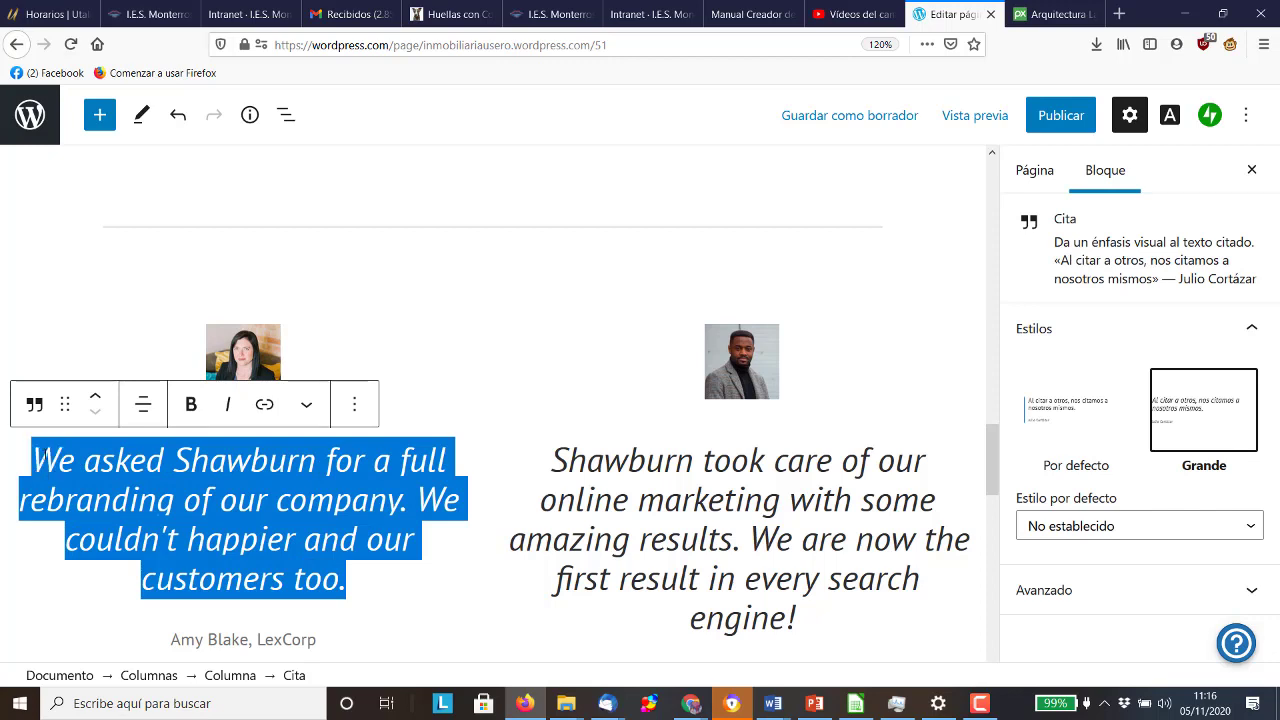
scroll(45, 454, "up", 2)
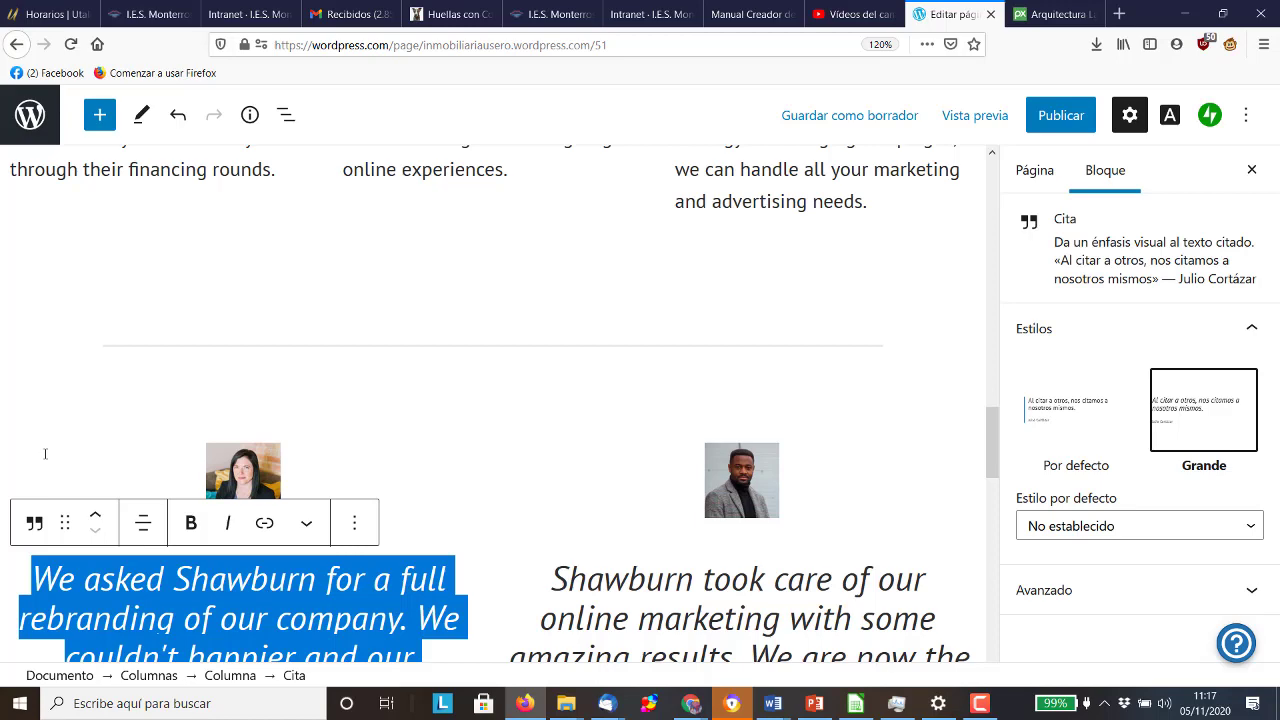
scroll(351, 486, "down", 5)
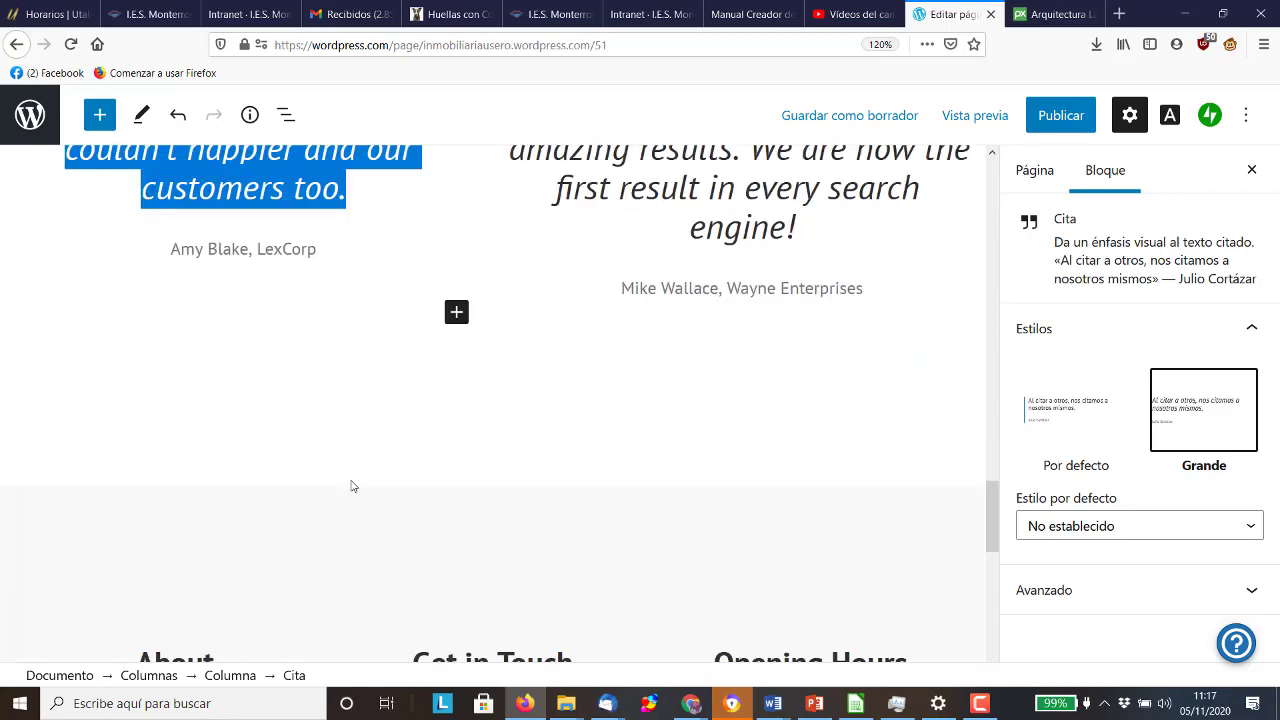
scroll(340, 440, "up", 2)
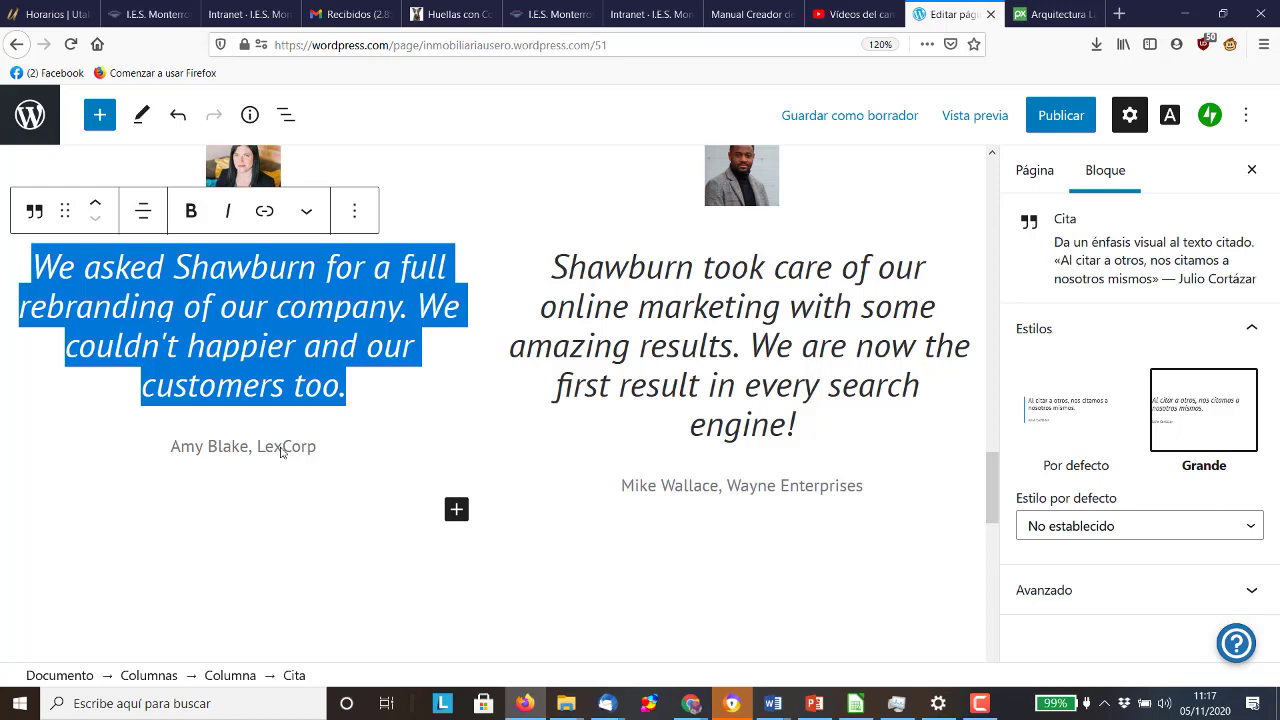
type("En Inmobiliaria sero encontraron la casa de mis sueños. Me asesoraron en todo, desde ir a ver la casa hasta el Notario.")
left_click(305, 445)
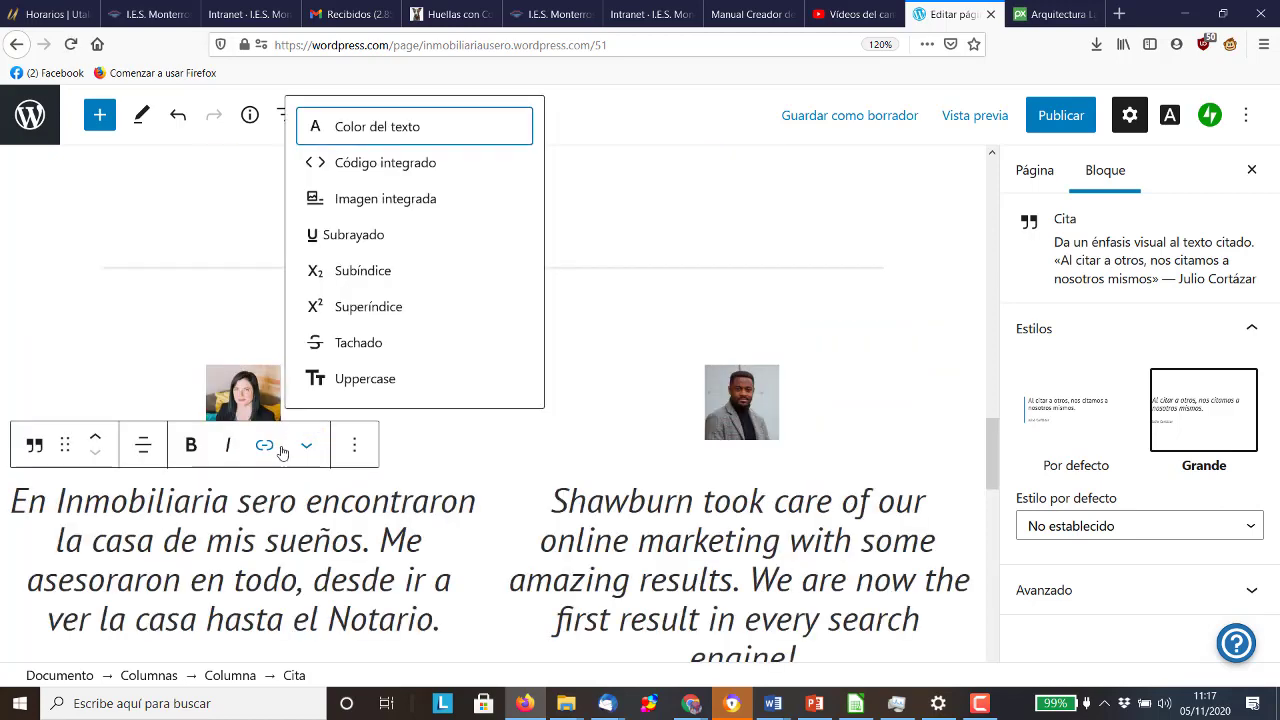
scroll(282, 519, "down", 4)
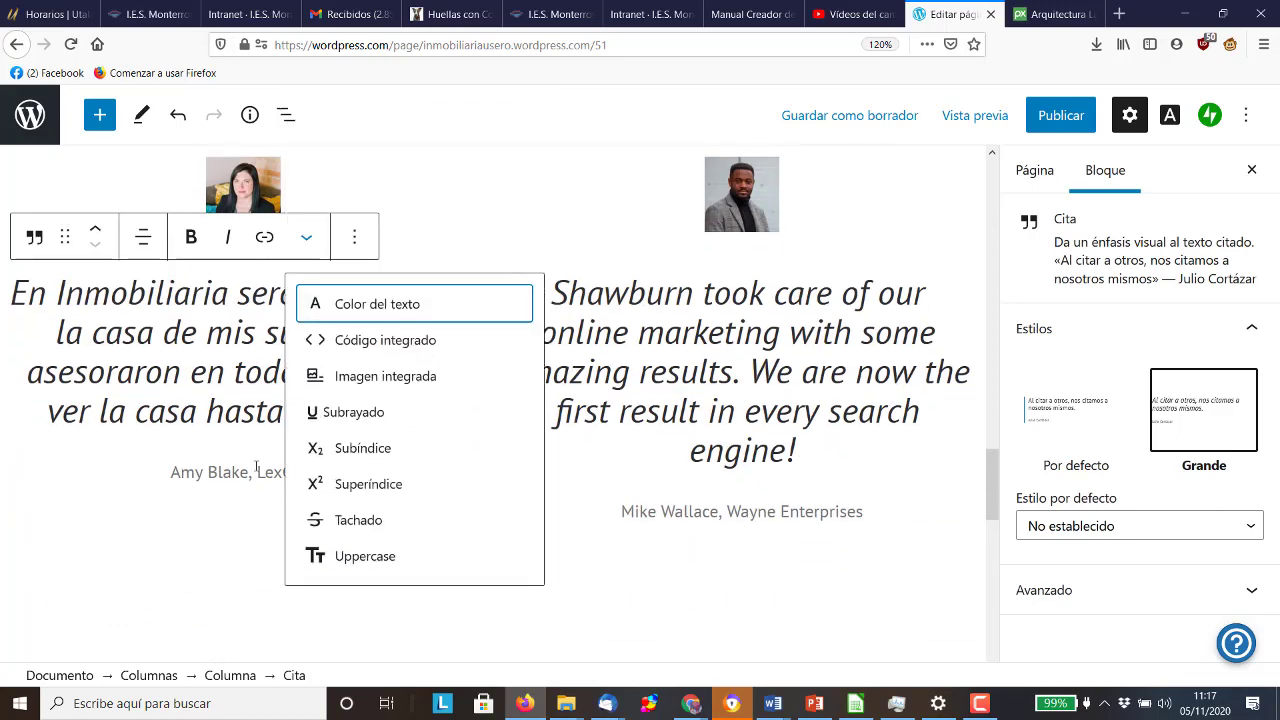
Change the first citation to the client's name followed by 'madre del dueño'
left_click(256, 472)
left_click(316, 472)
left_click_drag(316, 472, 157, 457)
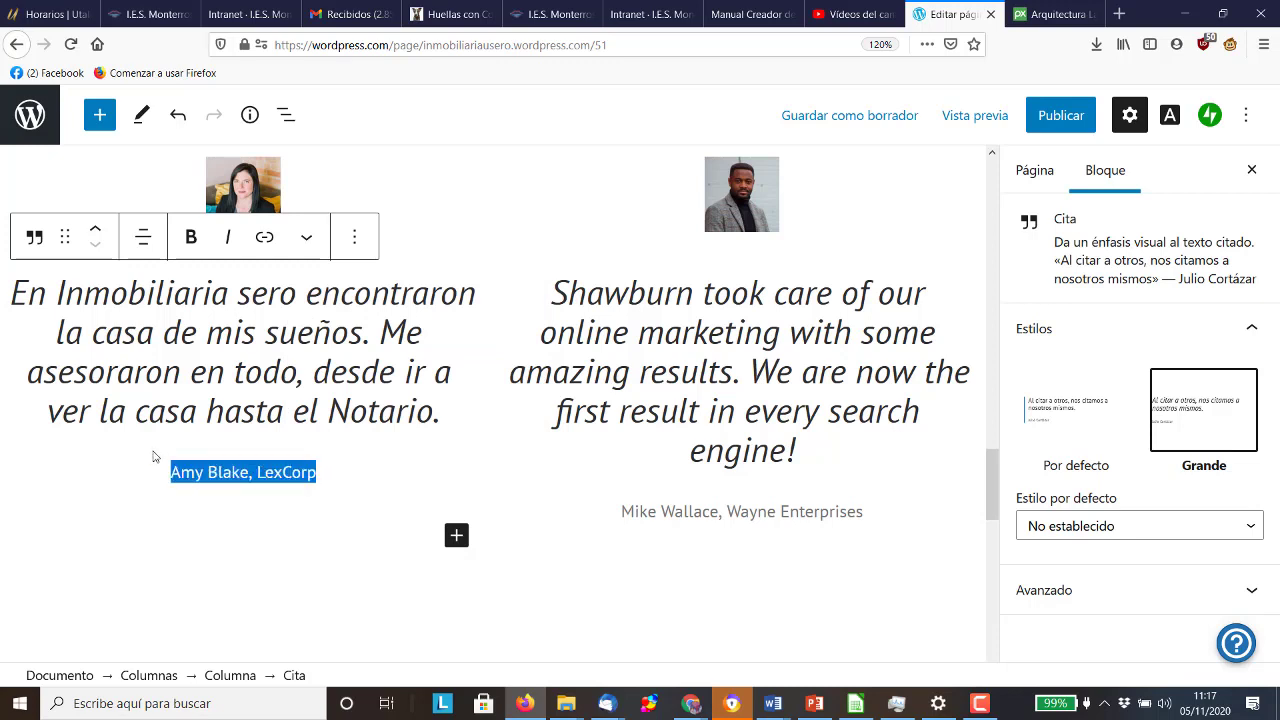
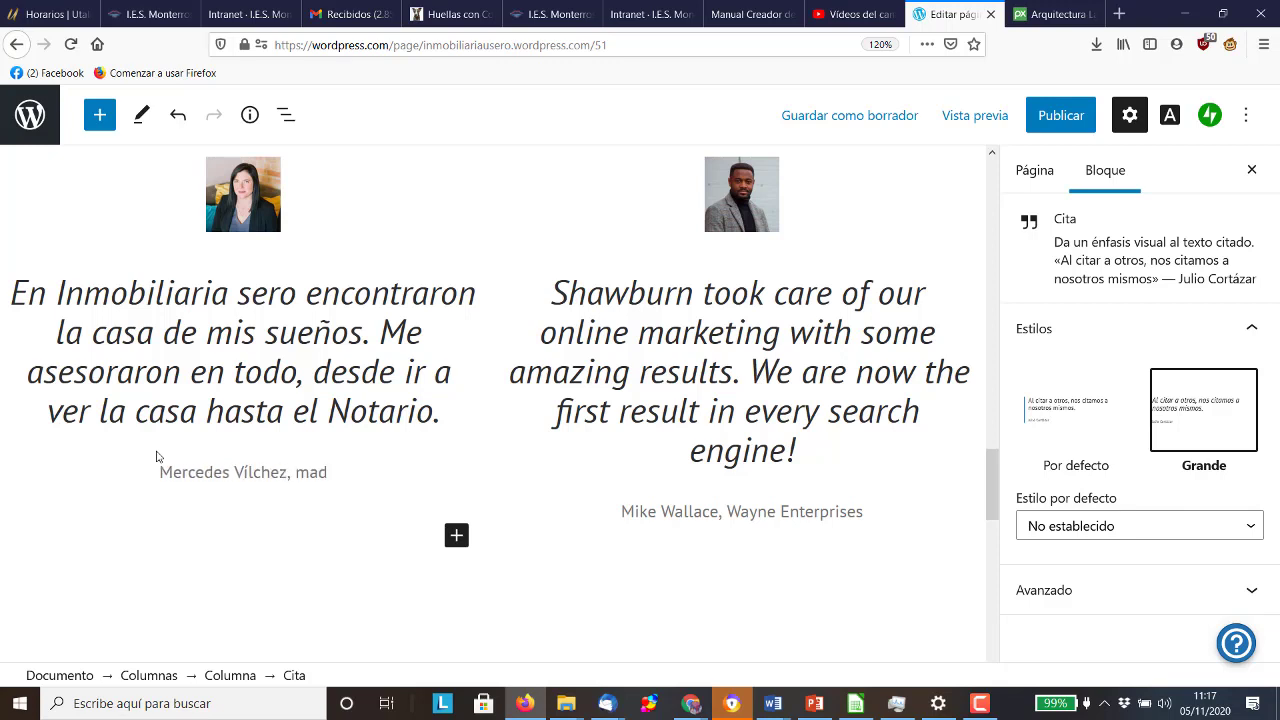
type("re del dueño")
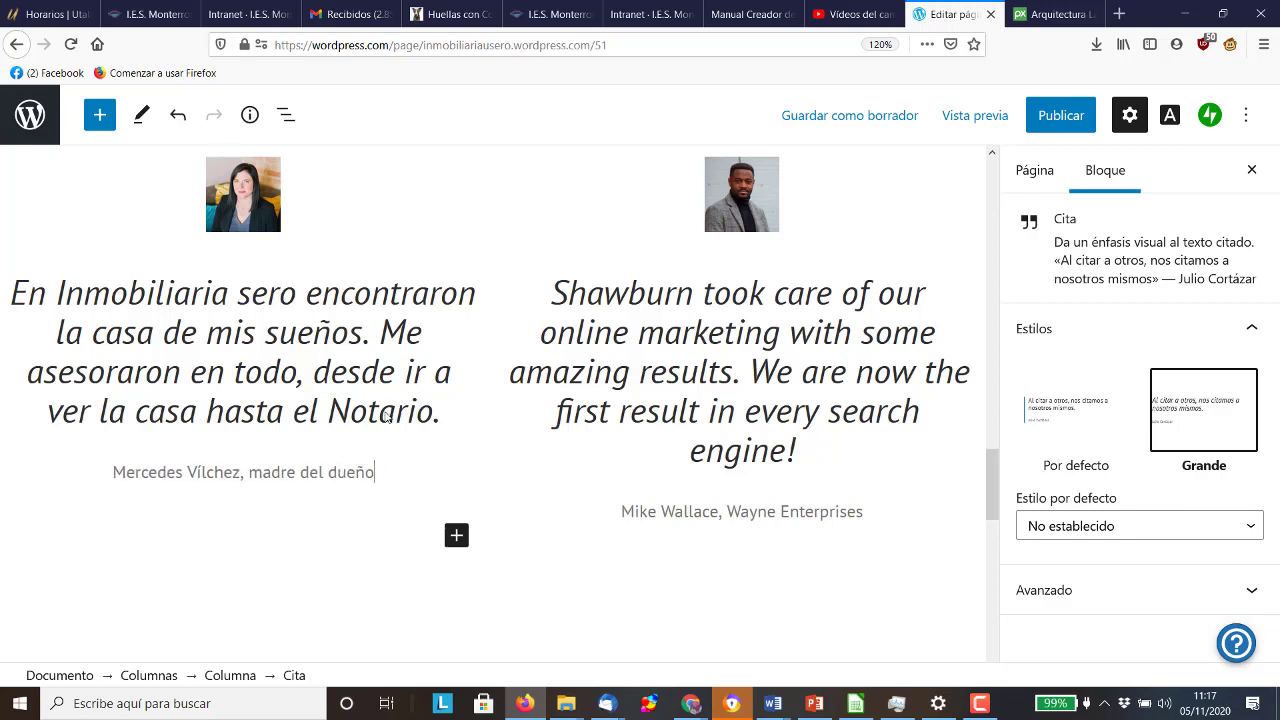
left_click(798, 450)
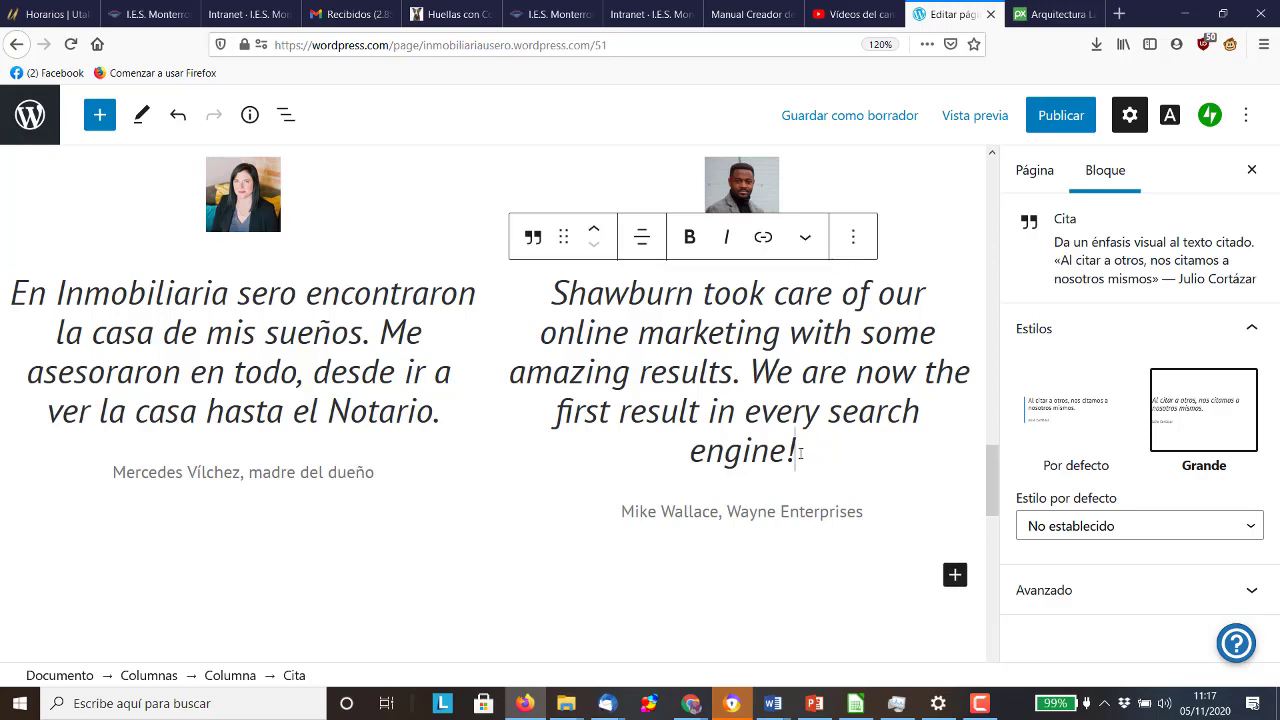
Rewrite the second quote as 'Hemos tenido problemas con la antigua propiedad…asesorado.' and credit it to a new name
left_click_drag(798, 450, 708, 411)
left_click_drag(591, 305, 545, 285)
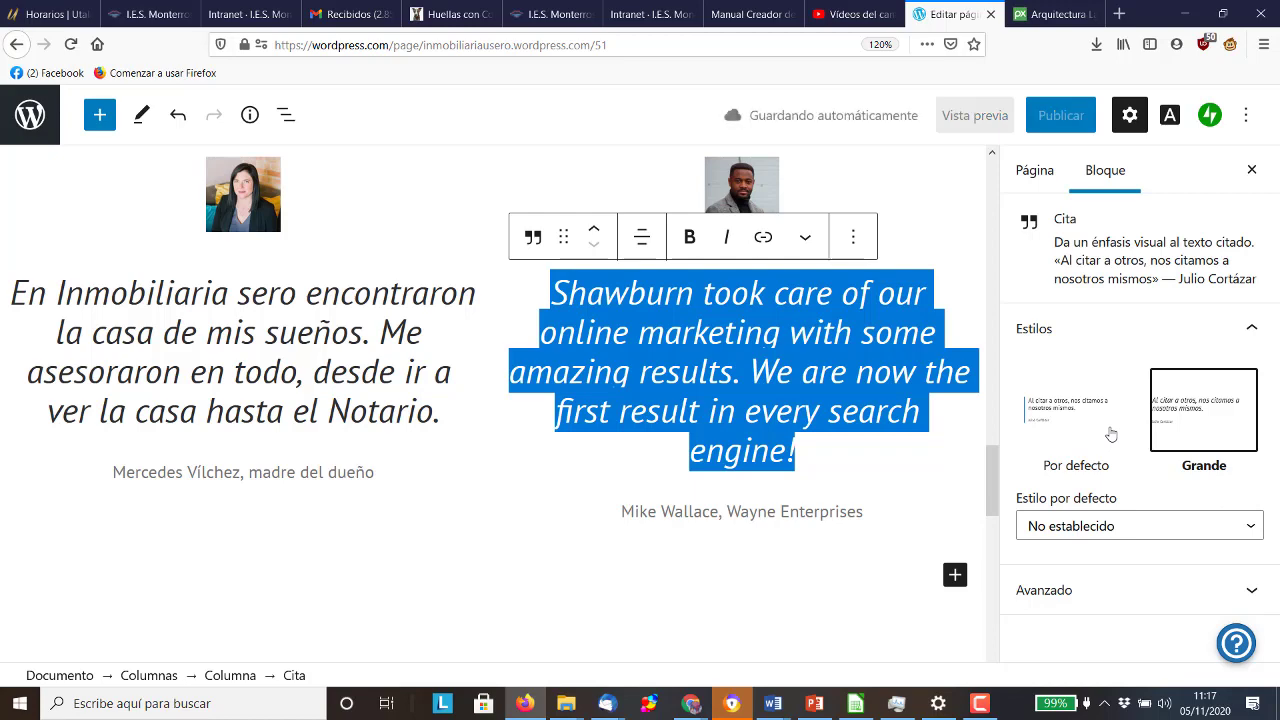
type("H")
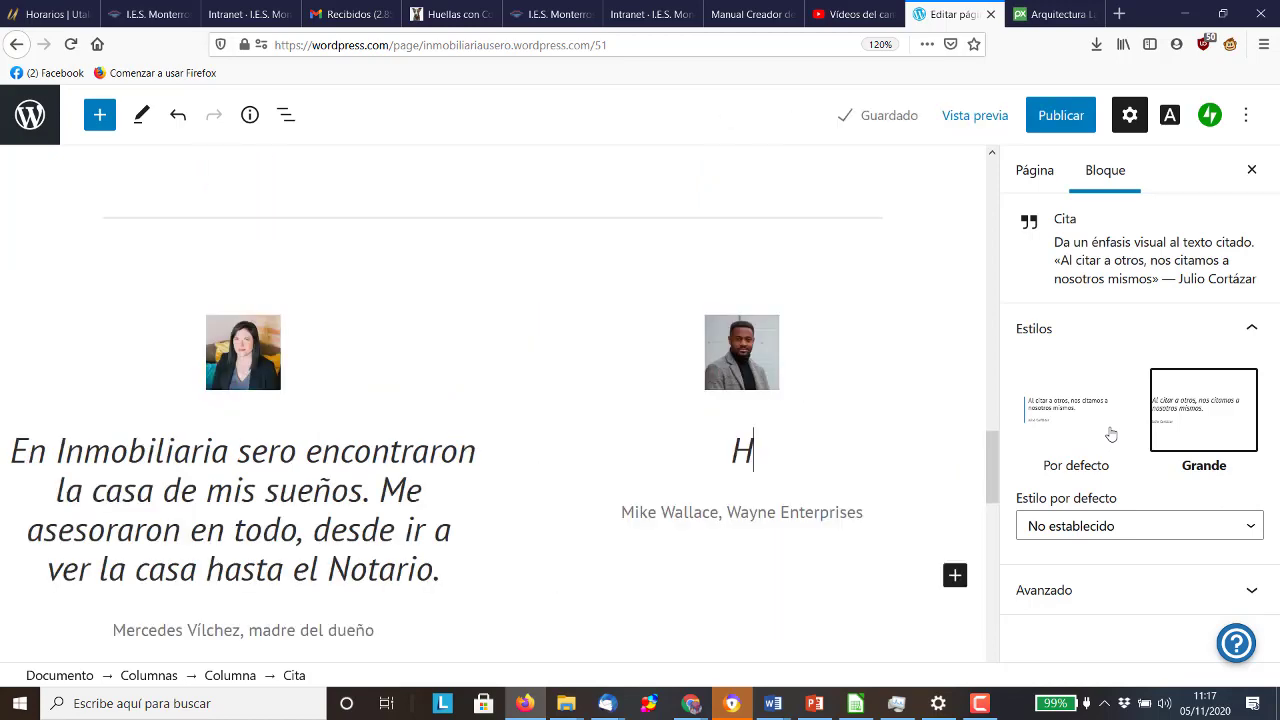
type("emos tenido ")
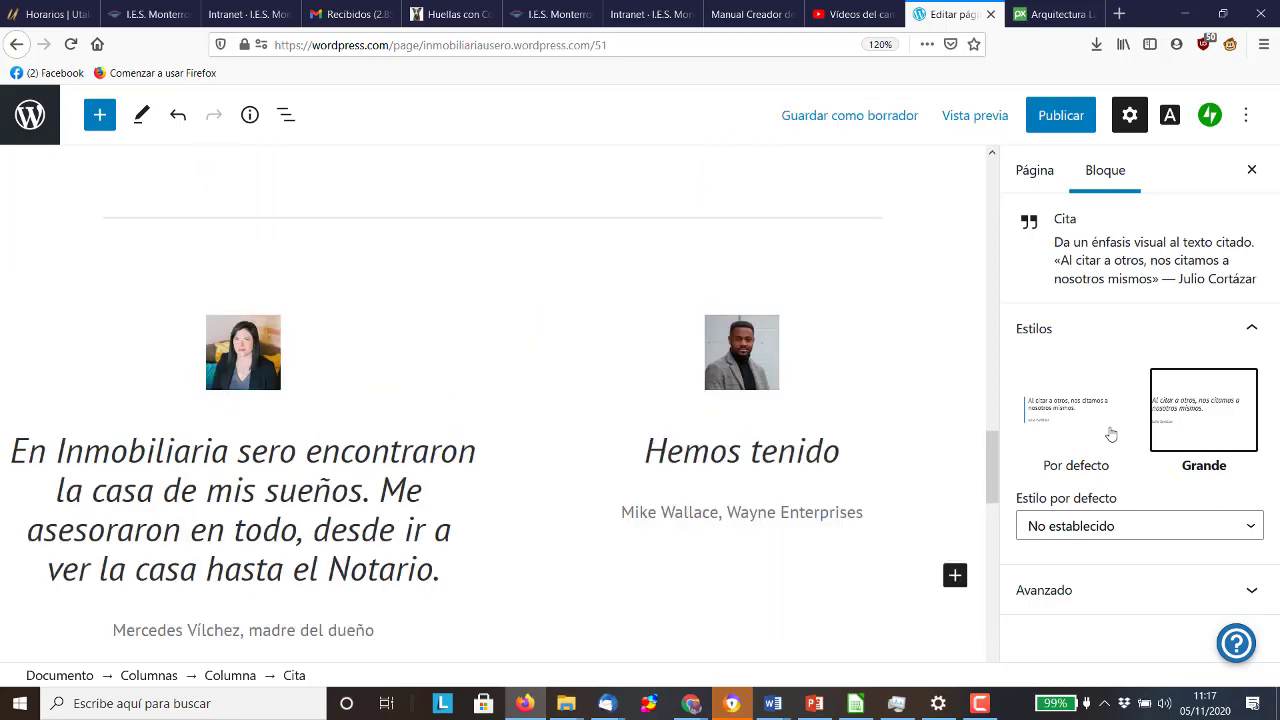
type("probl")
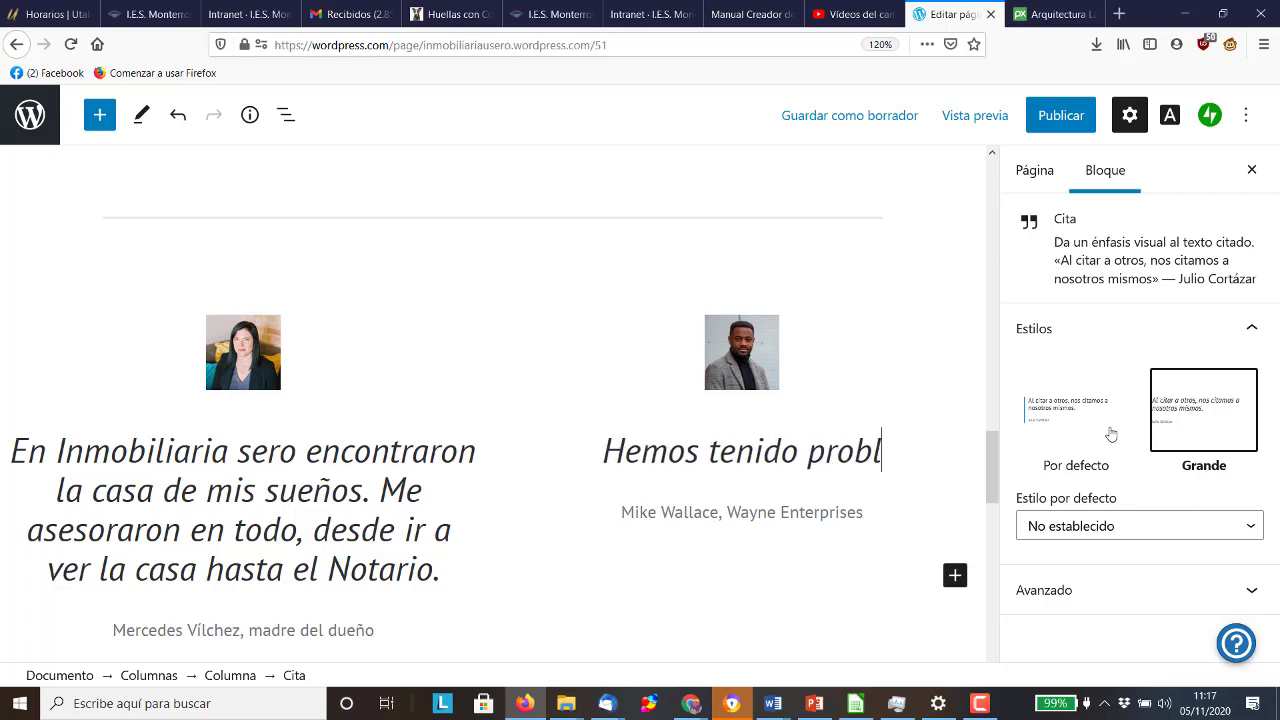
type("emas con la antigua propiedad.")
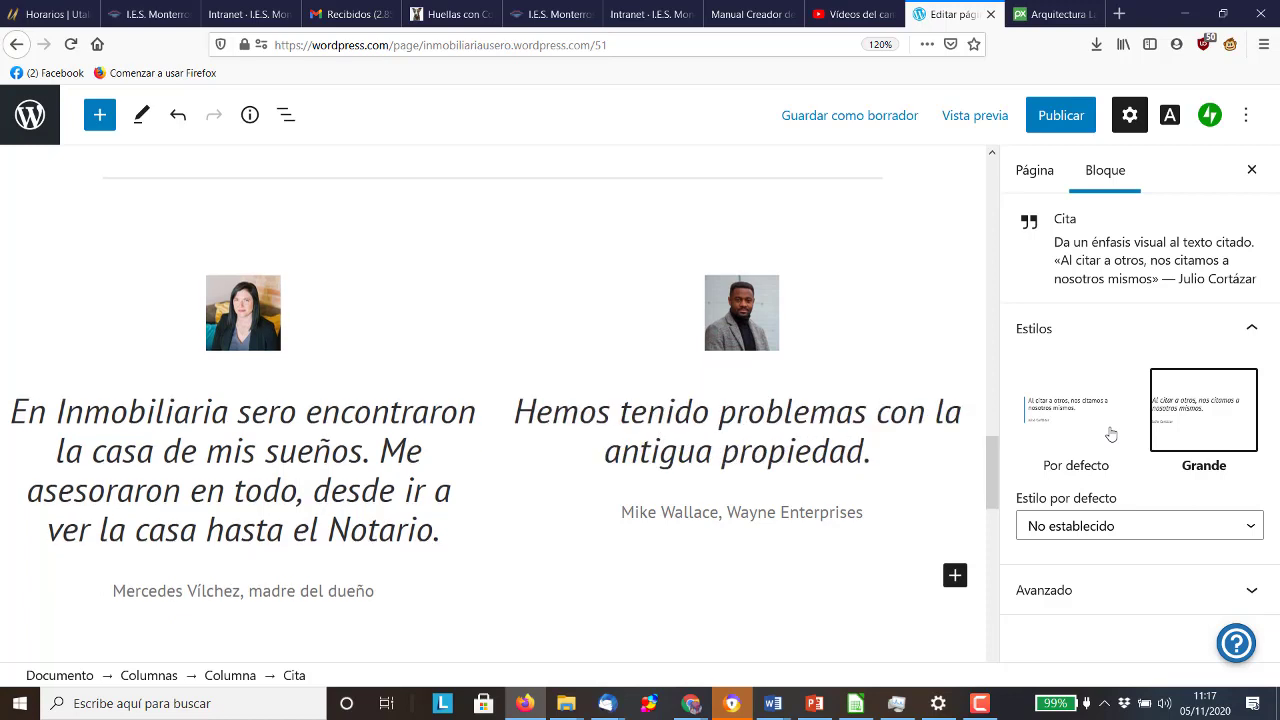
type(" INmobiliria u")
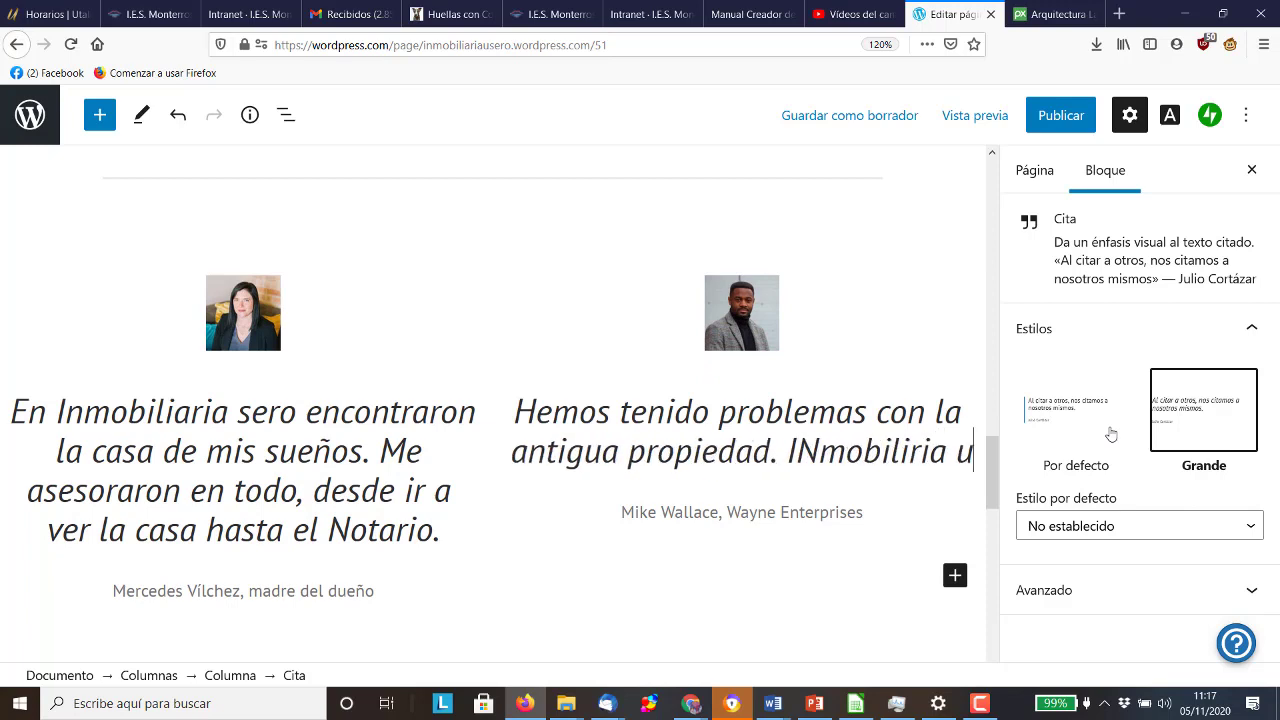
type("sero nos")
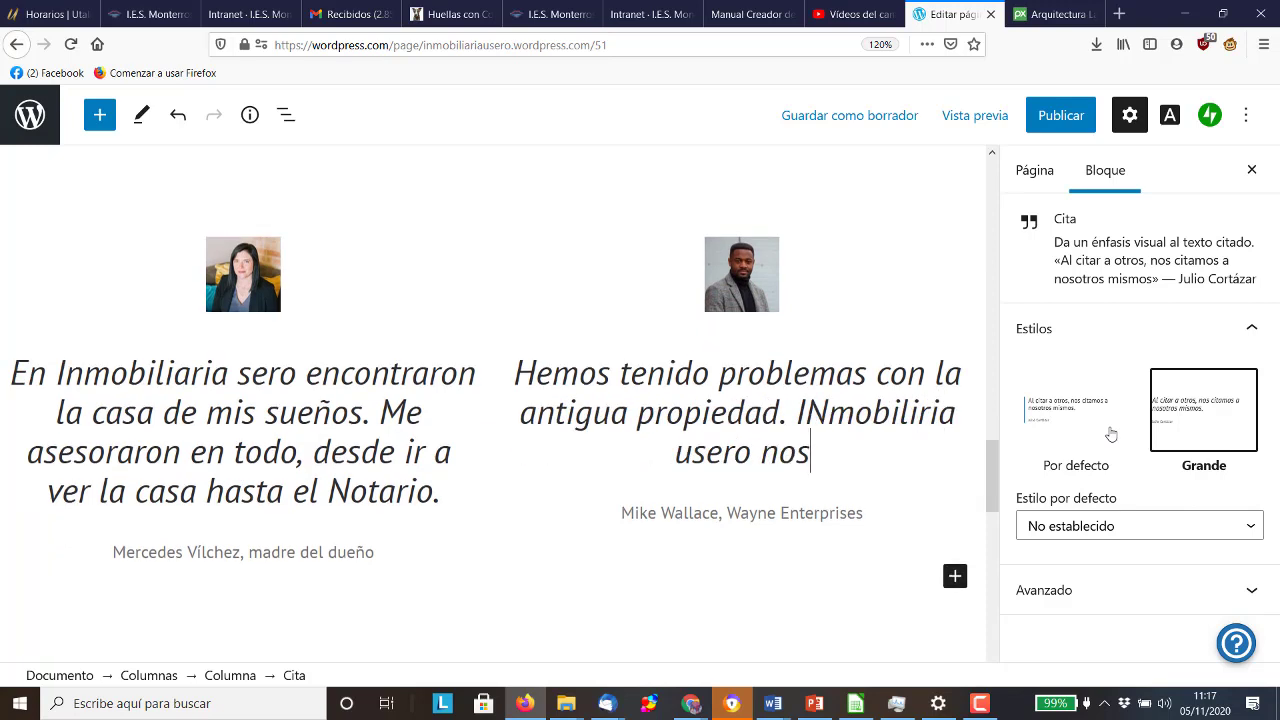
type(" ha sesorado")
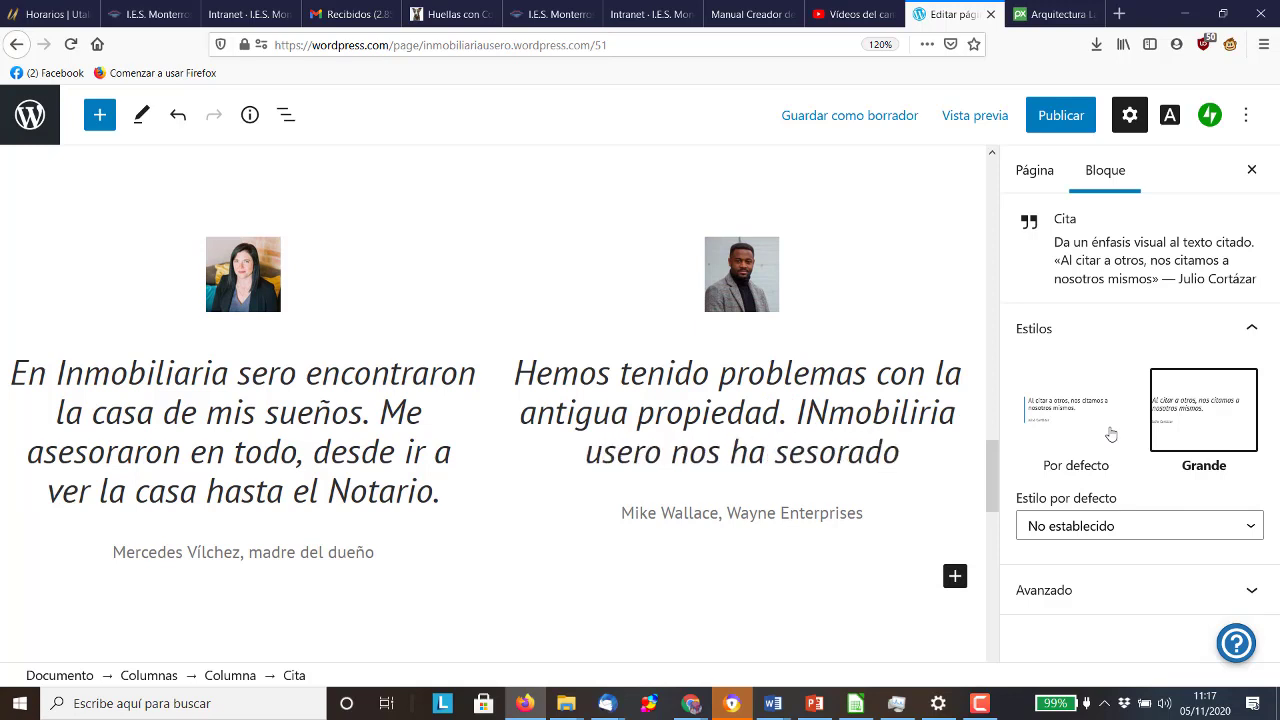
key("BackSpace")
key("BackSpace")
key("BackSpace")
key("BackSpace")
key("BackSpace")
key("BackSpace")
key("BackSpace")
key("BackSpace")
type("asesorado.")
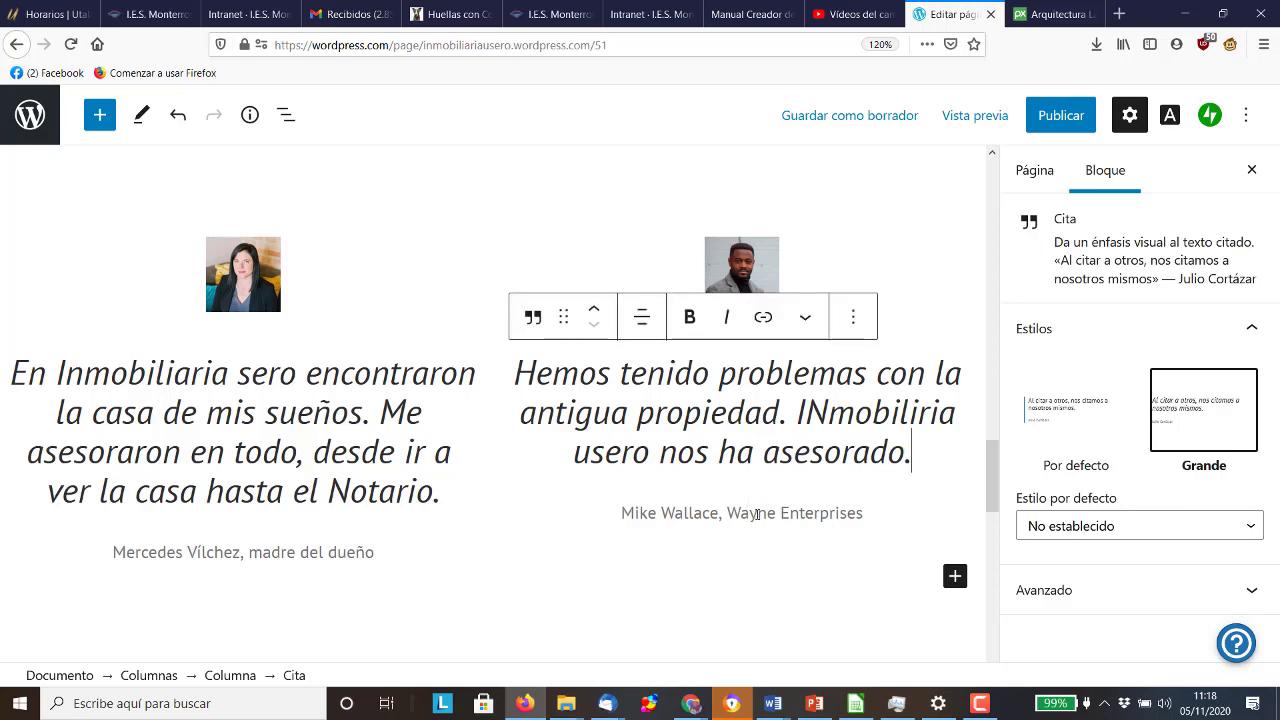
left_click_drag(712, 515, 604, 516)
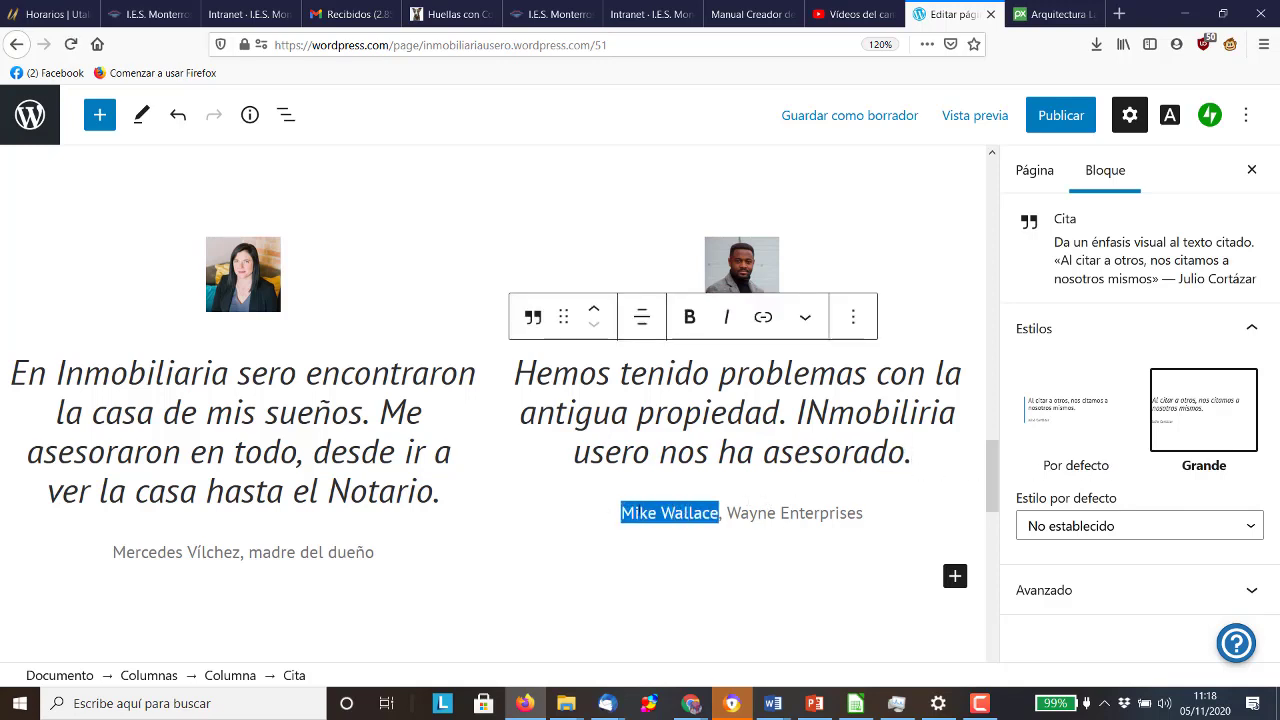
type("Bruce Wayne")
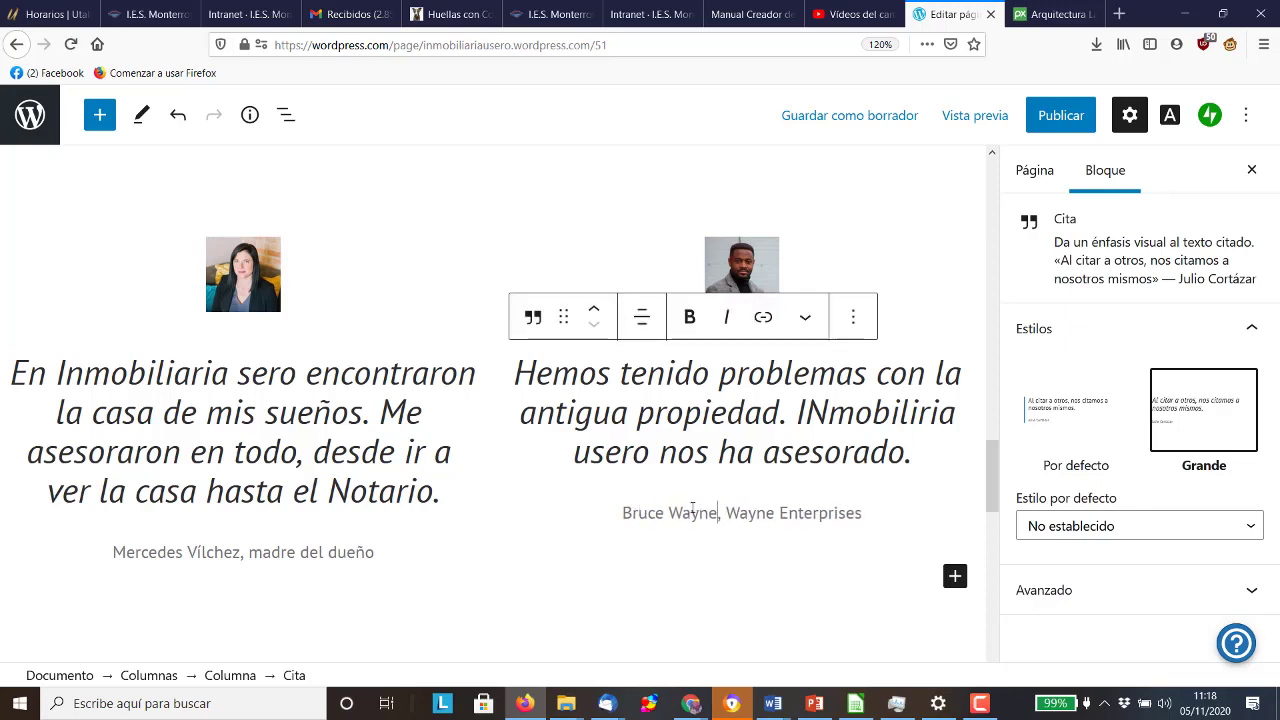
Change the footer's 'About' heading text to 'SOBRE'
scroll(692, 510, "down", 6)
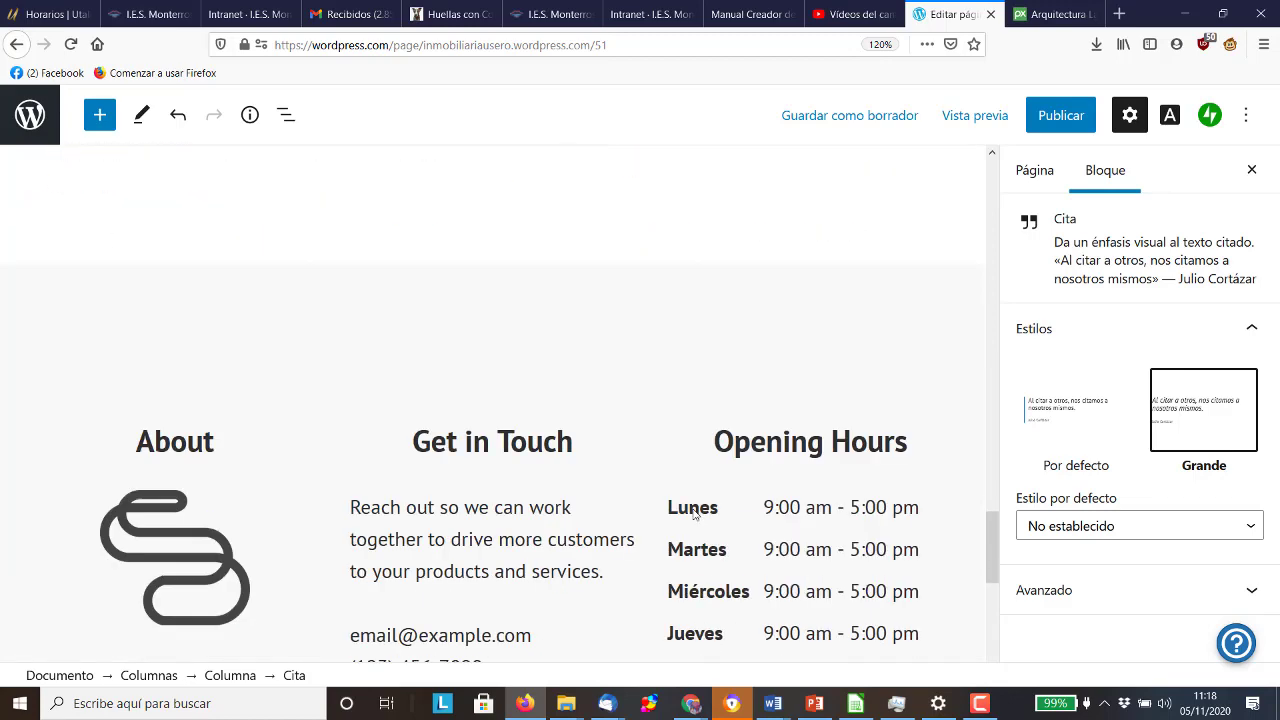
scroll(695, 511, "down", 3)
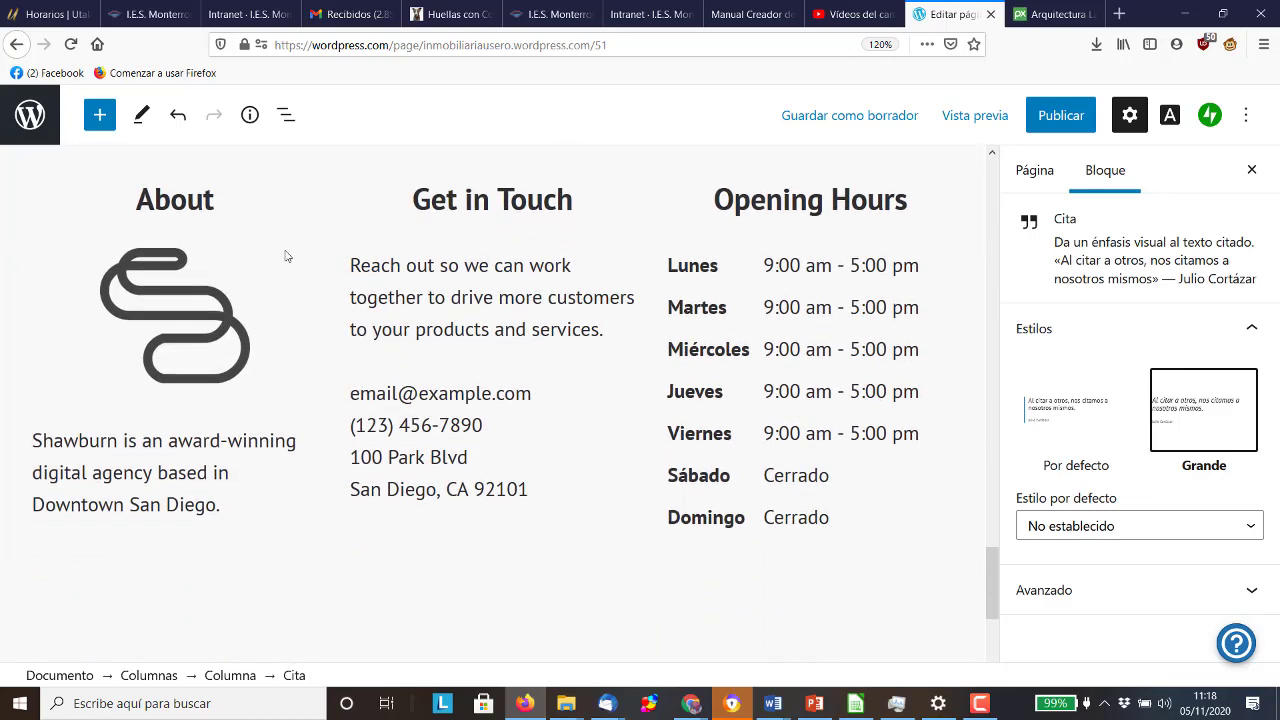
left_click(160, 204)
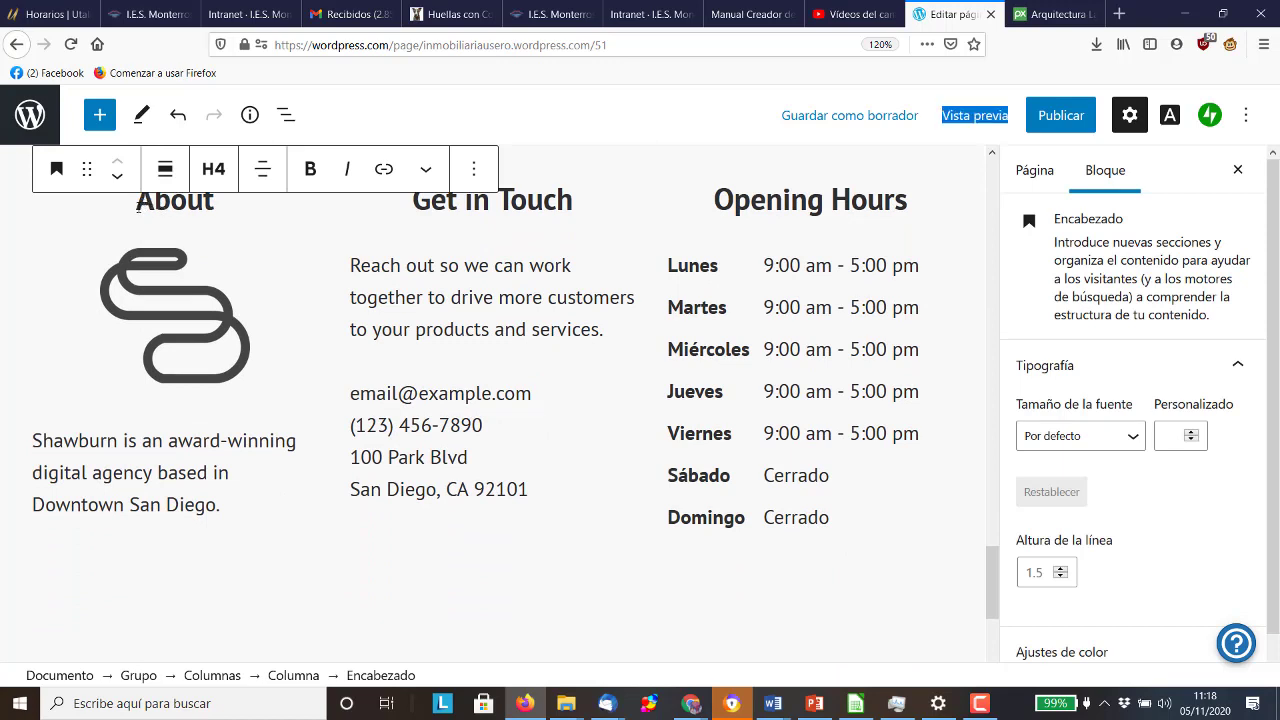
left_click_drag(136, 204, 217, 209)
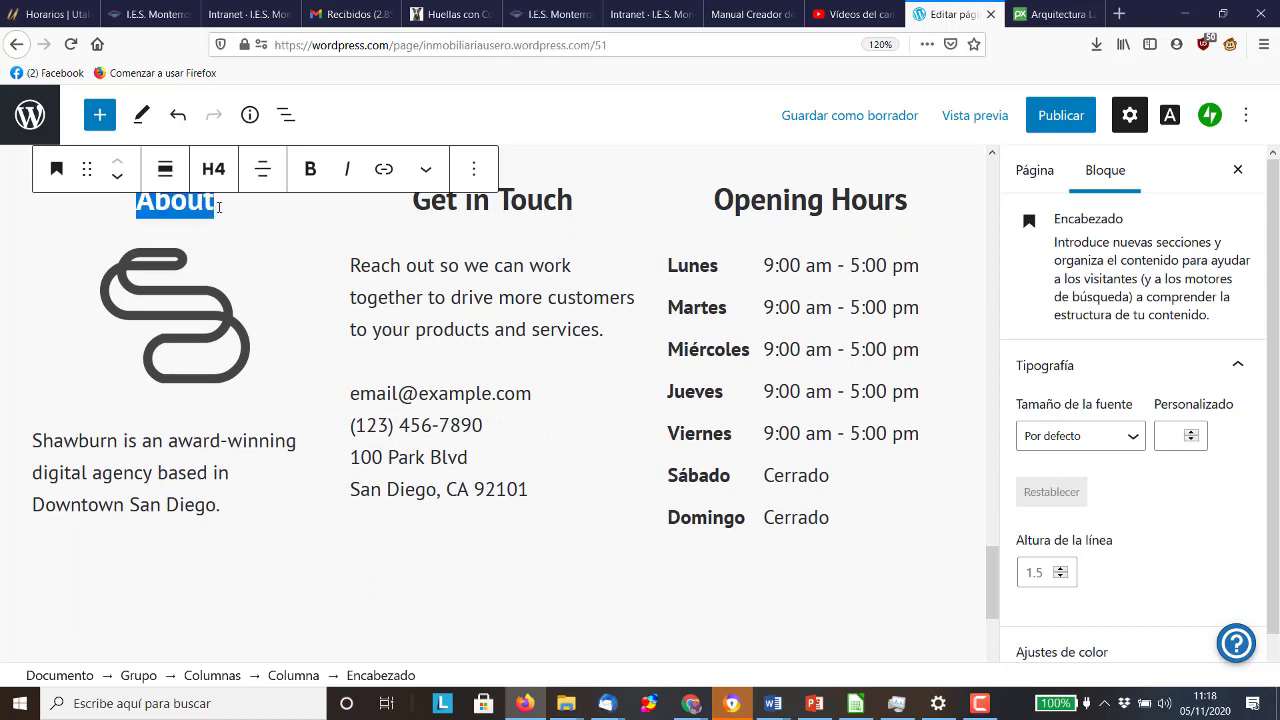
type("SOB")
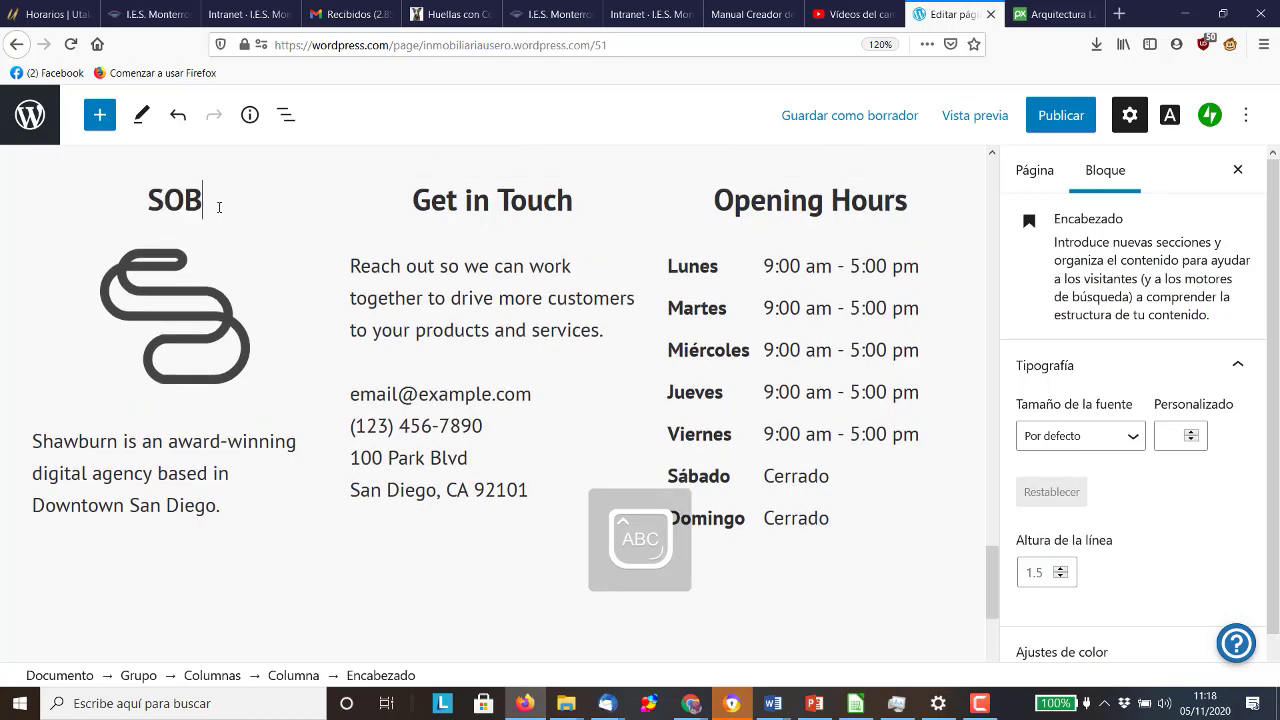
type("RE")
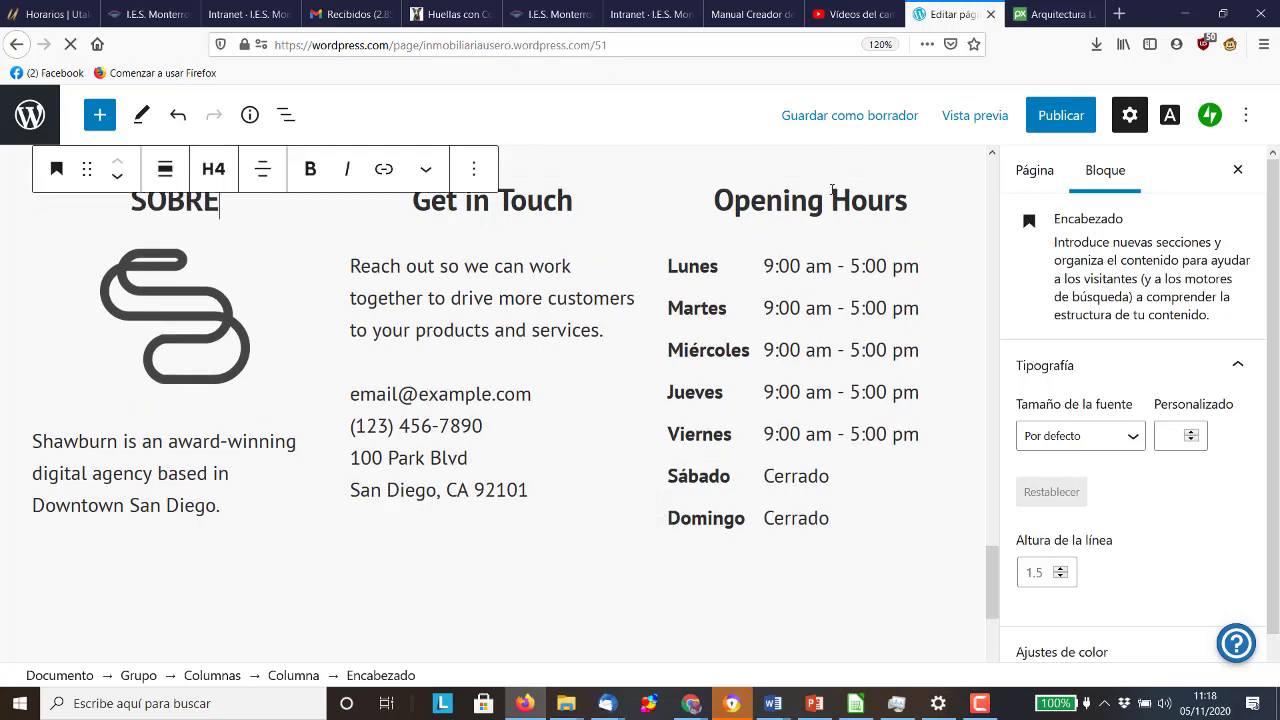
Select the Opening Hours heading and show its block options
left_click(829, 200)
scroll(740, 240, "up", 3)
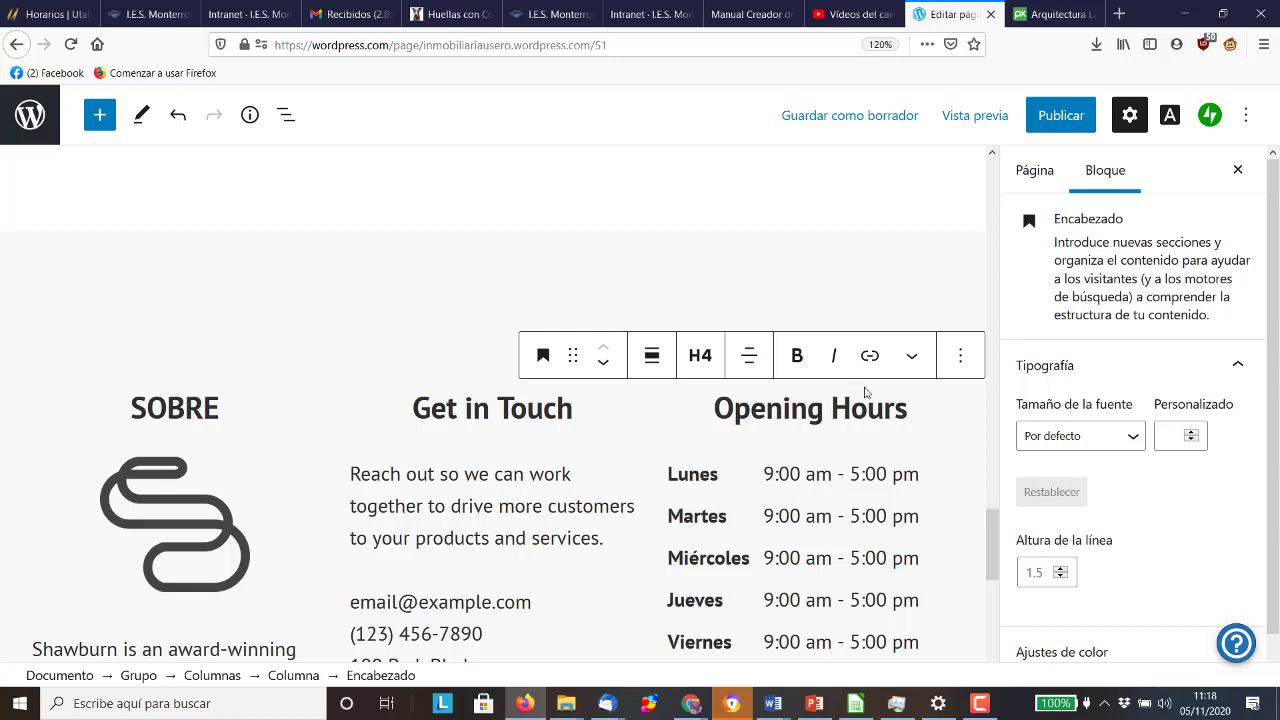
left_click(960, 356)
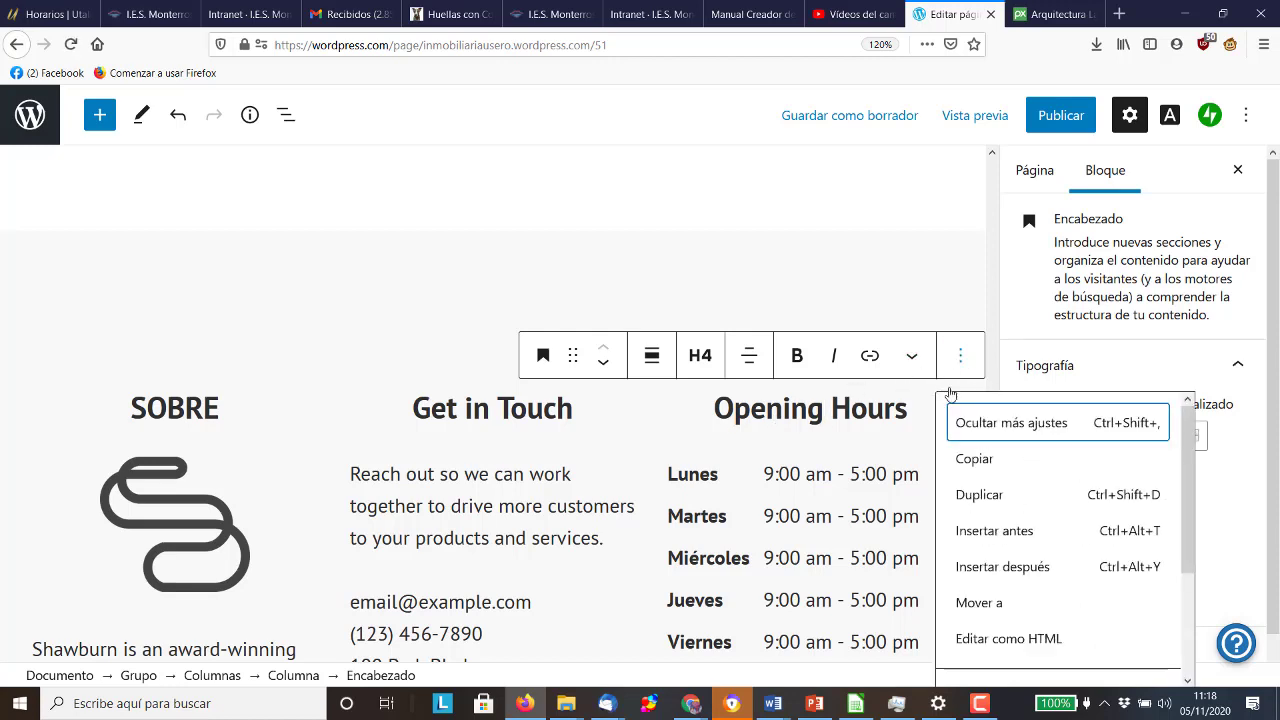
scroll(1150, 540, "down", 3)
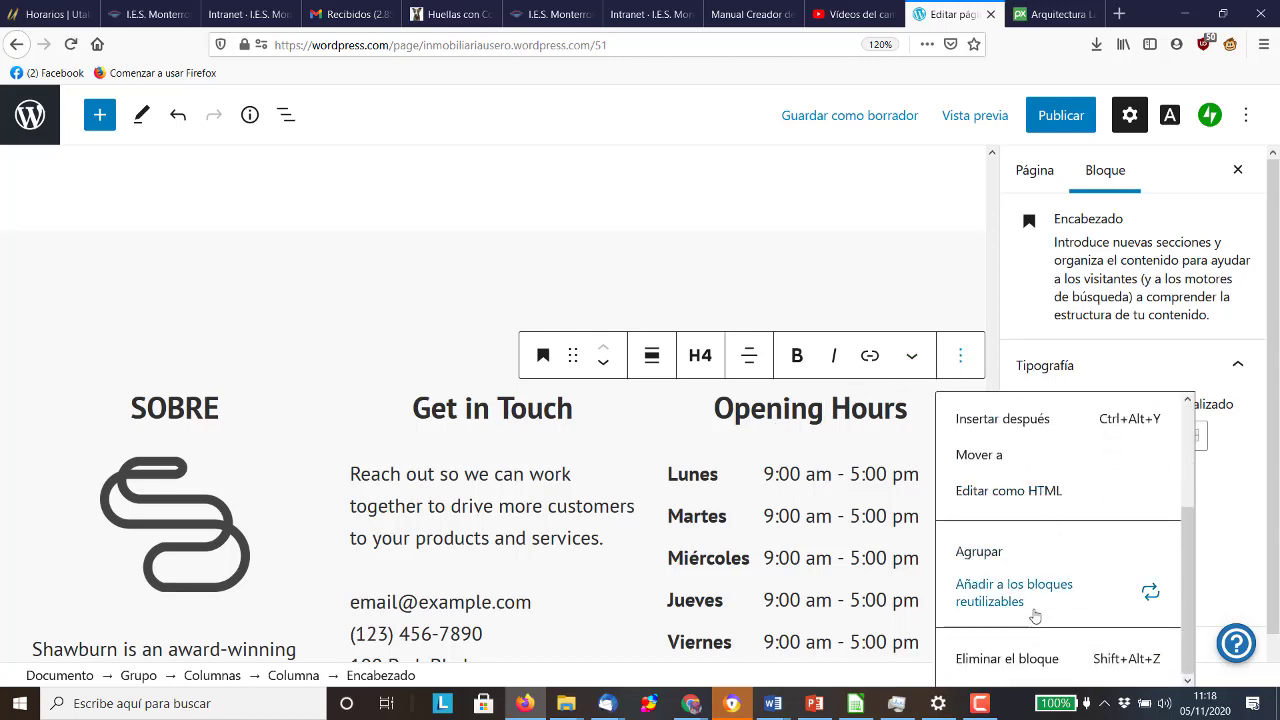
Transform the Opening Hours heading into a bulleted list (Lista)
scroll(1013, 652, "up", 3)
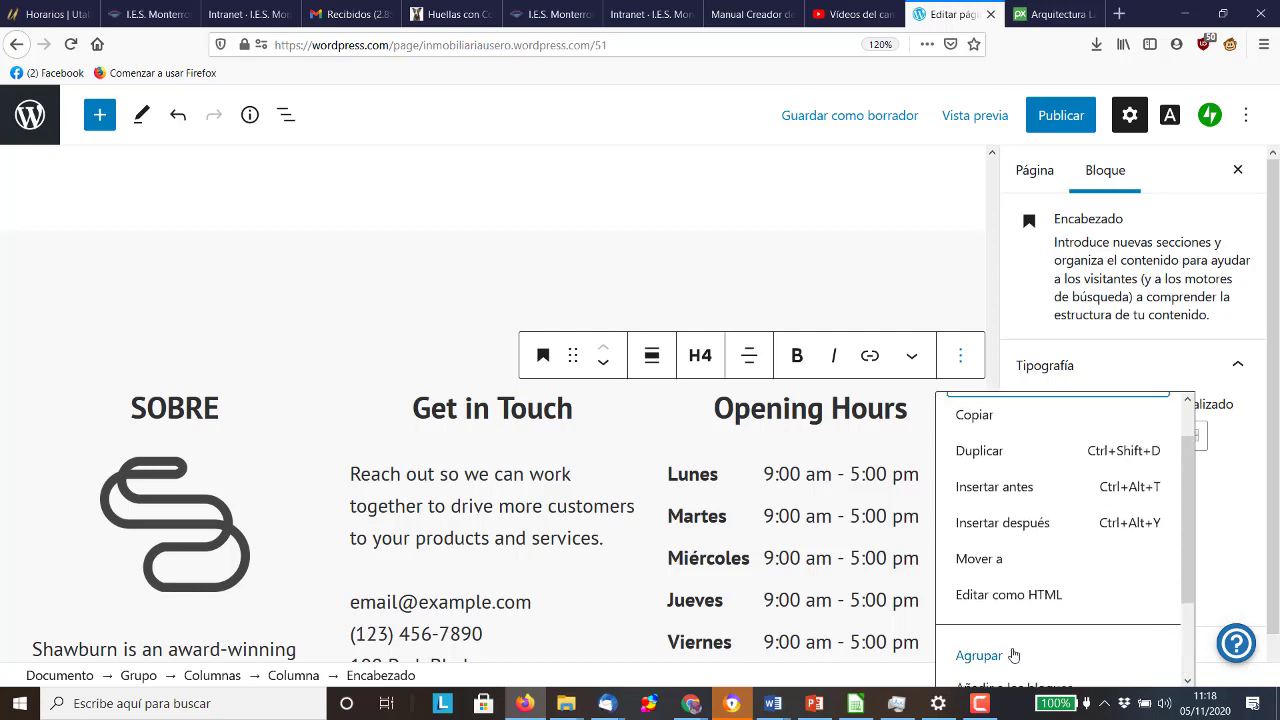
left_click(605, 367)
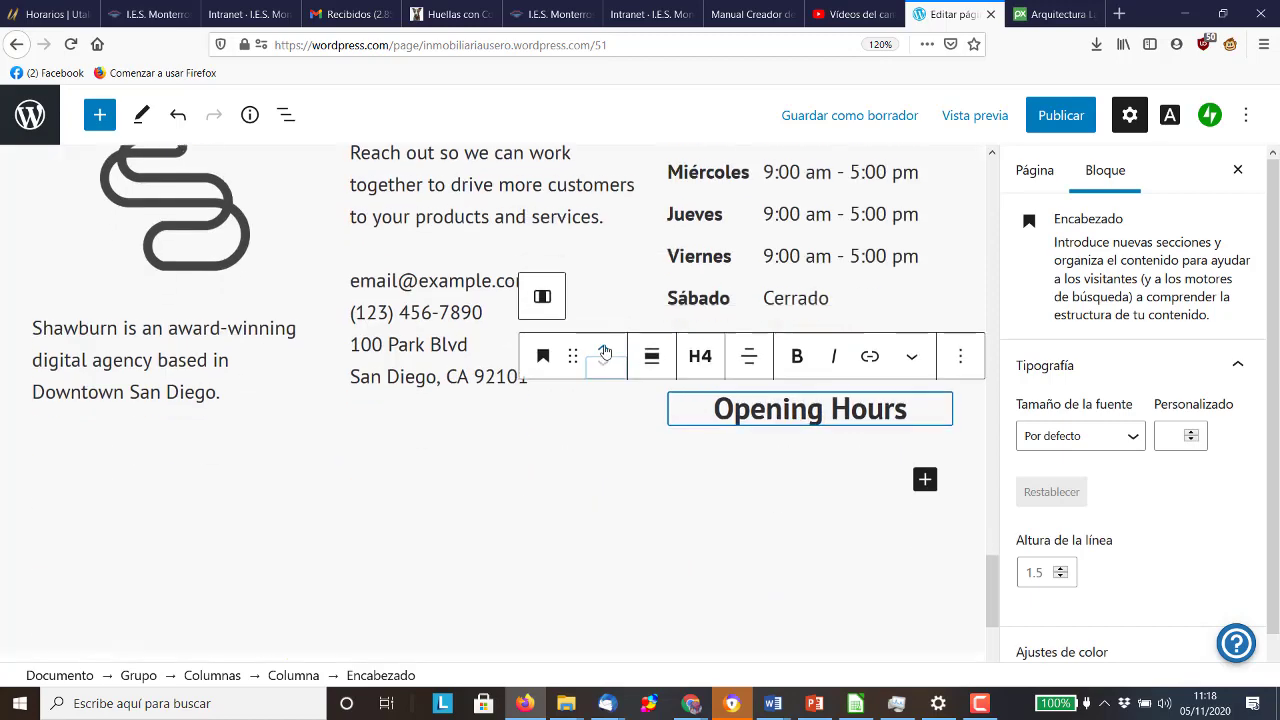
left_click(605, 349)
left_click(543, 356)
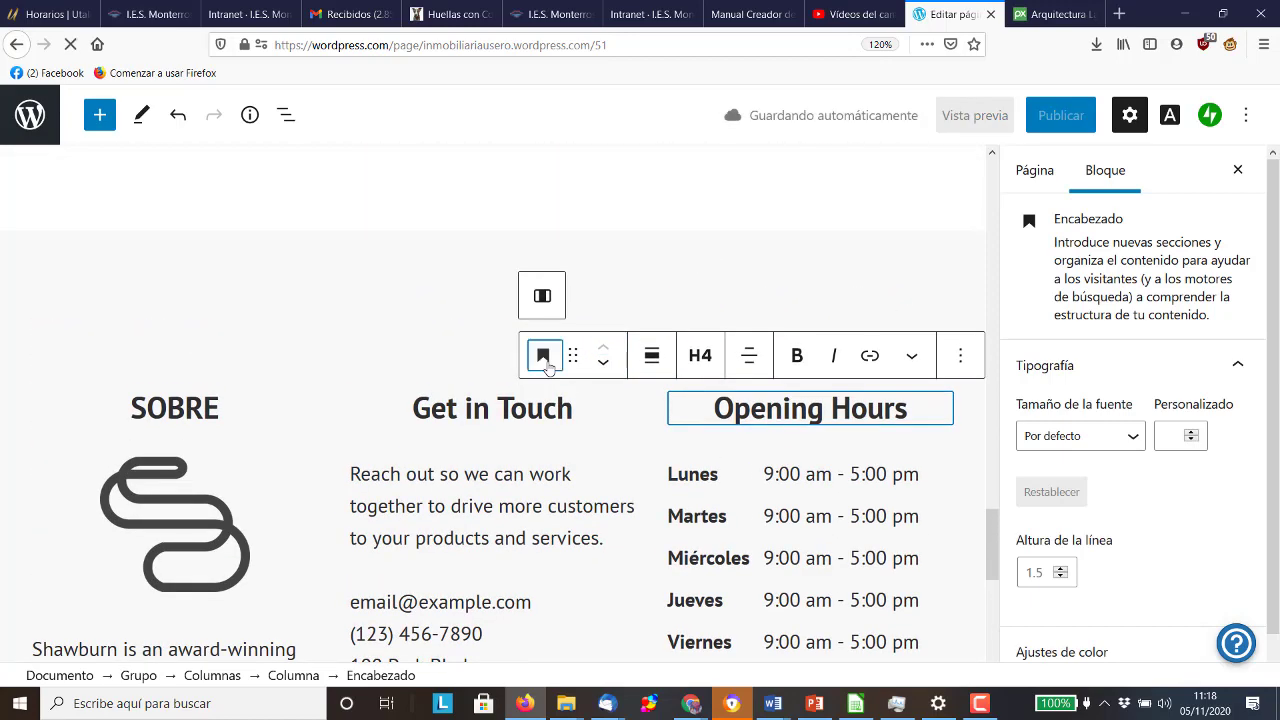
scroll(607, 514, "down", 1)
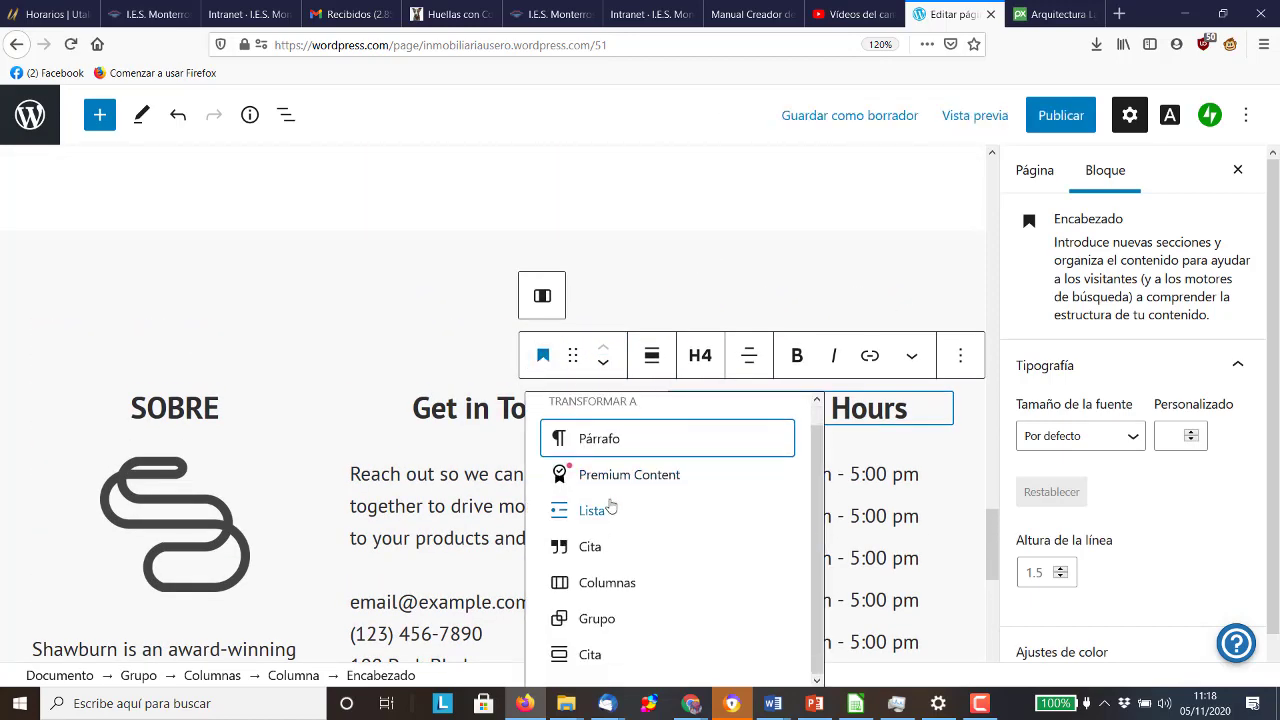
left_click(607, 514)
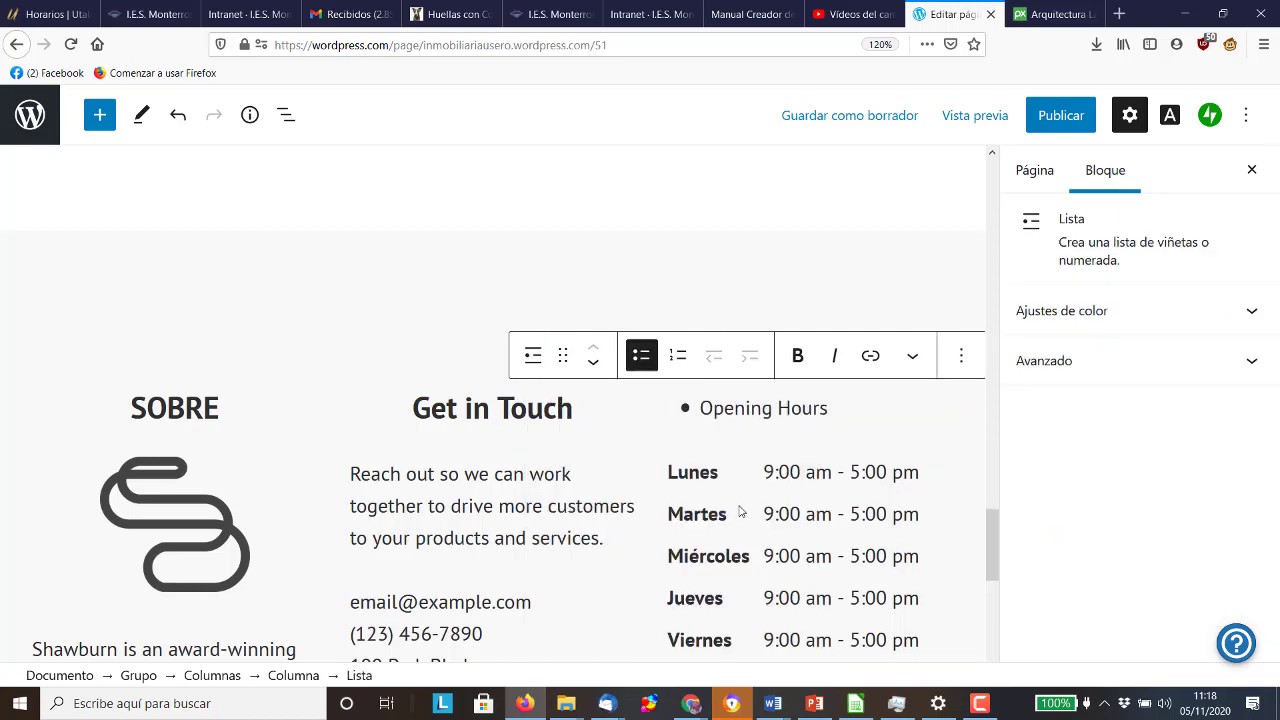
Delete the weekday opening-hours schedule block with Eliminar el bloque
left_click(721, 470)
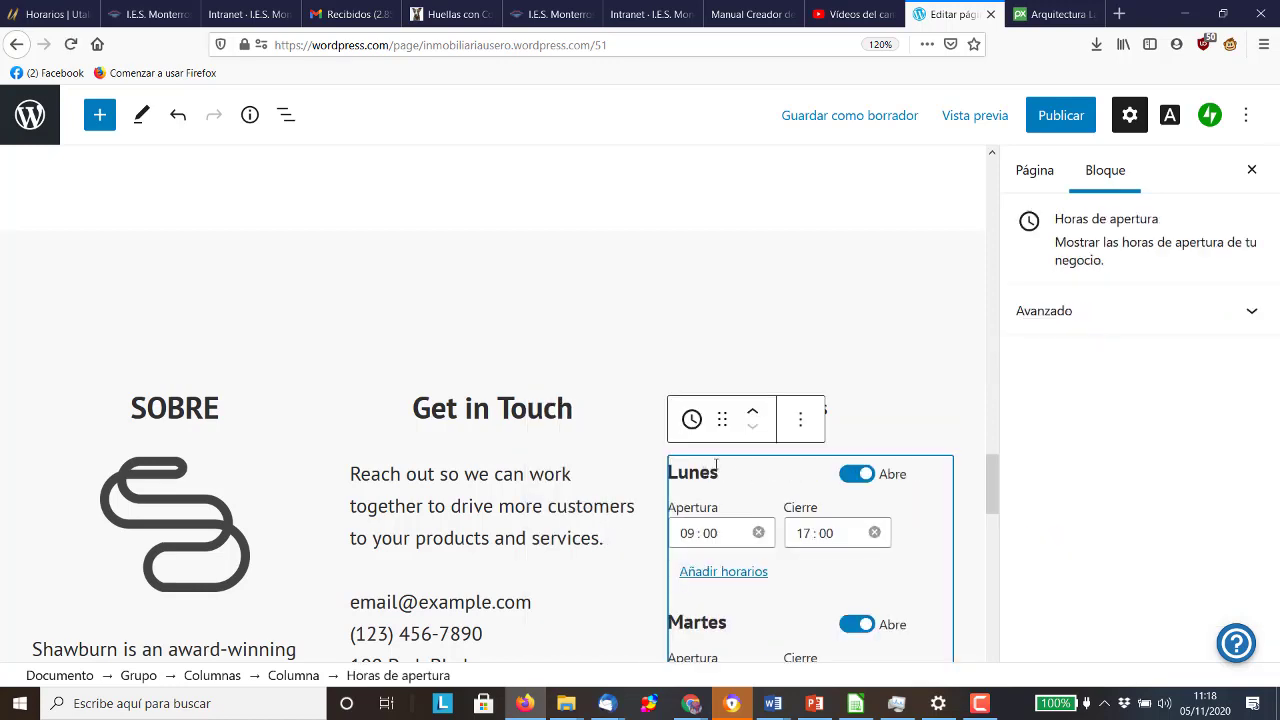
left_click(800, 420)
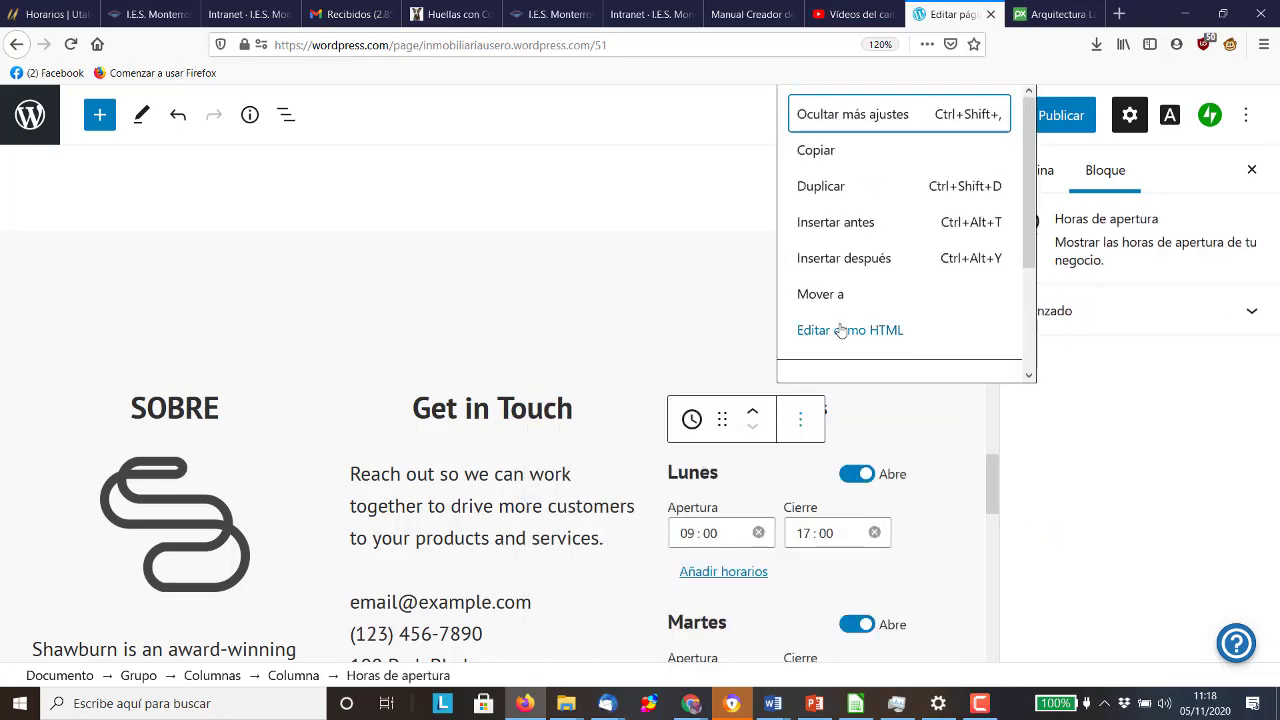
scroll(843, 322, "down", 3)
left_click(843, 355)
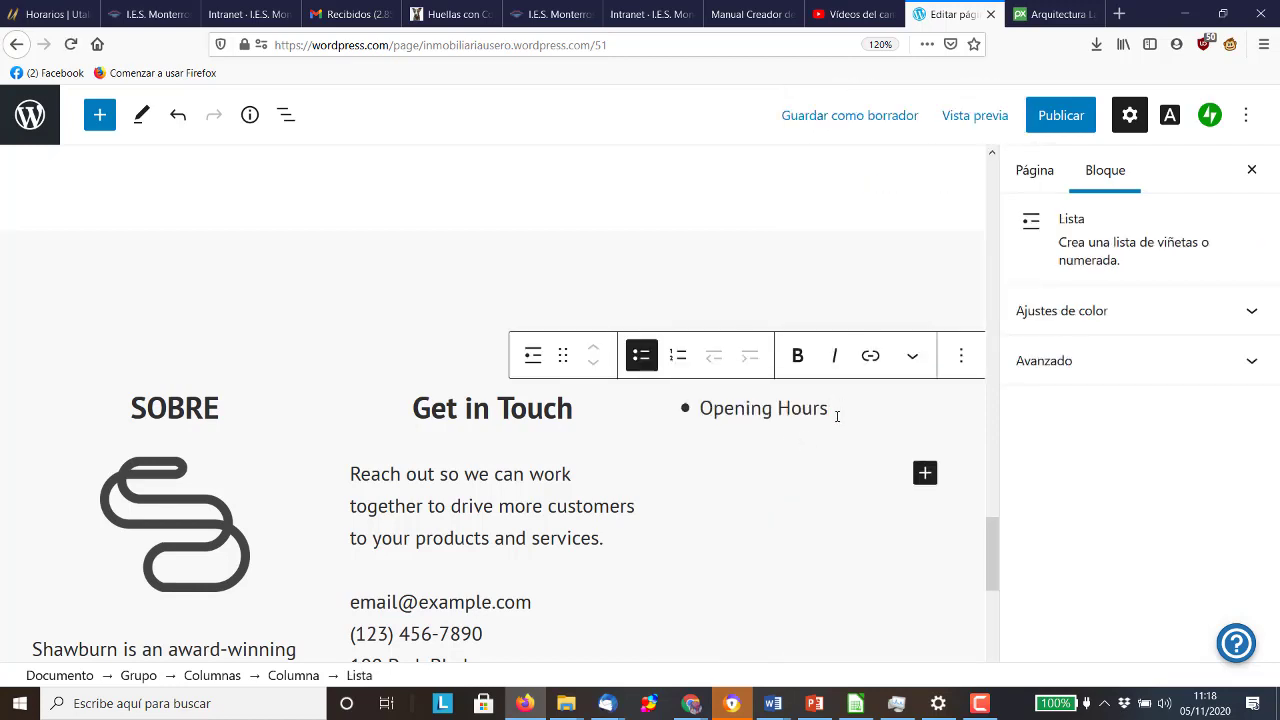
Replace the bullet text with 'Contacto:', fixing Caps Lock typos
key("BackSpace")
key("BackSpace")
key("BackSpace")
key("BackSpace")
key("BackSpace")
key("BackSpace")
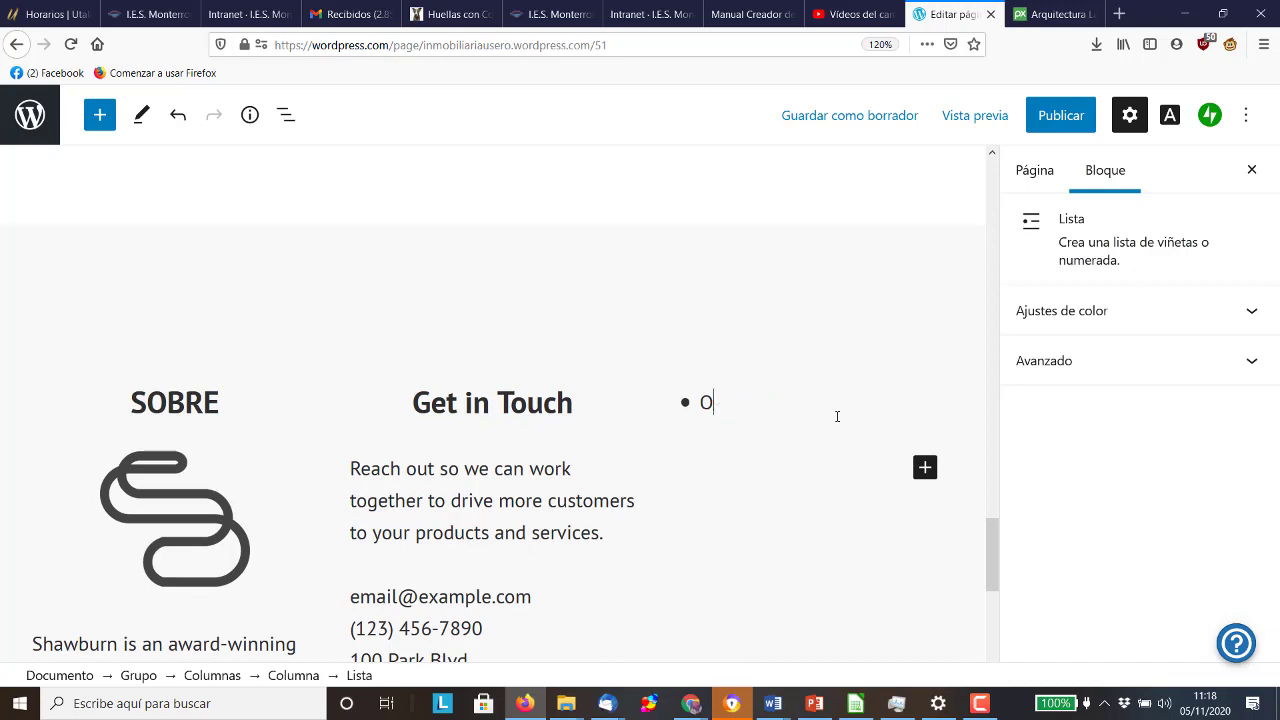
key("BackSpace")
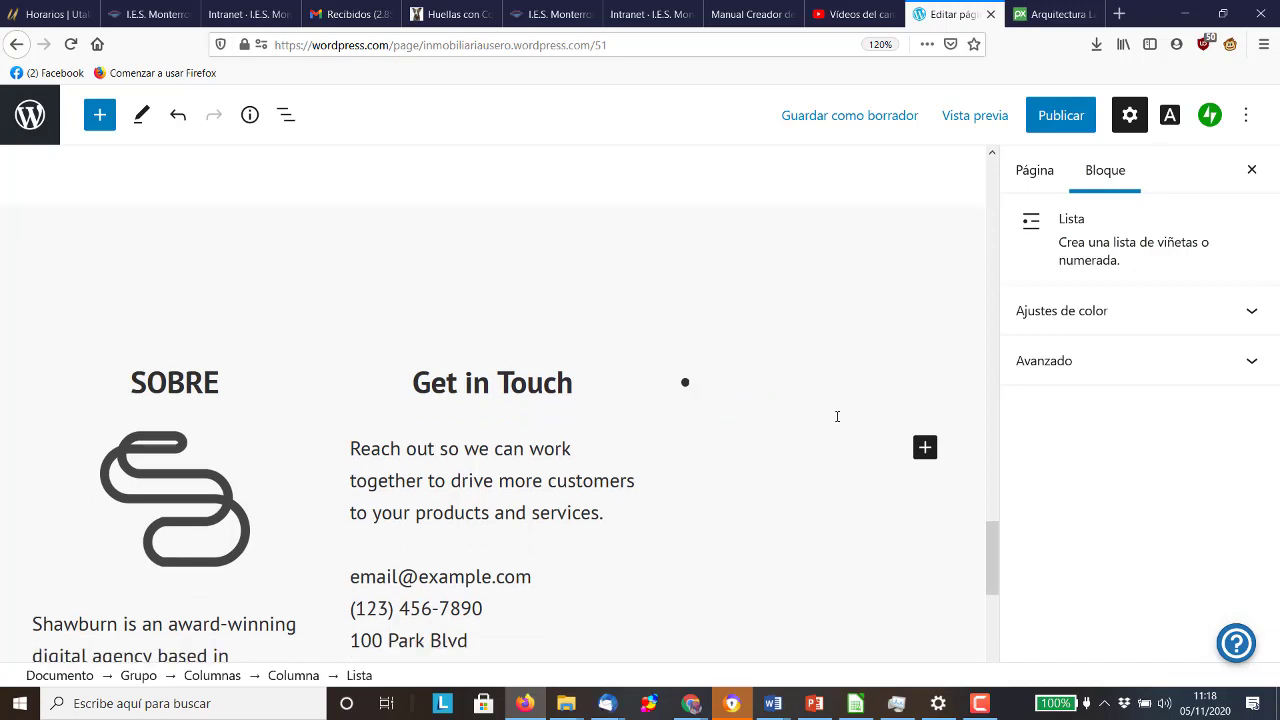
type("cONTAC")
key("BackSpace")
key("BackSpace")
key("BackSpace")
key("BackSpace")
key("BackSpace")
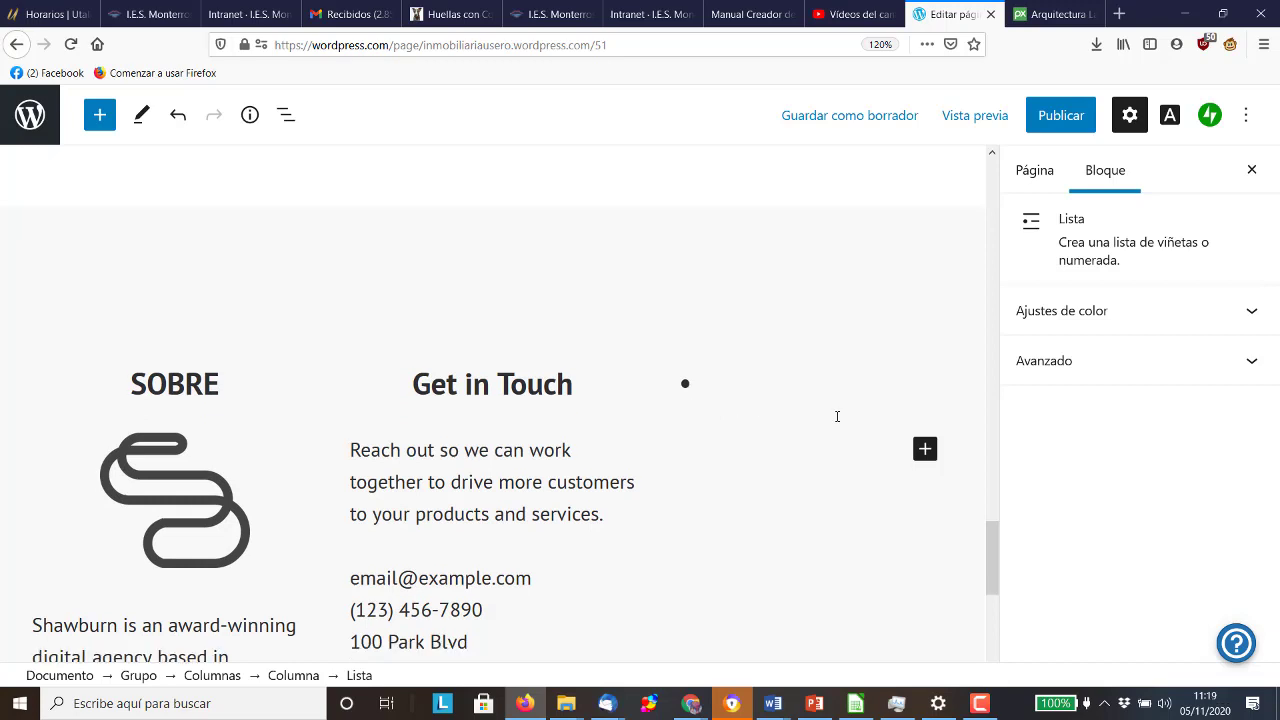
key("ctrl+z")
type("cONT")
key("BackSpace")
key("BackSpace")
key("BackSpace")
key("BackSpace")
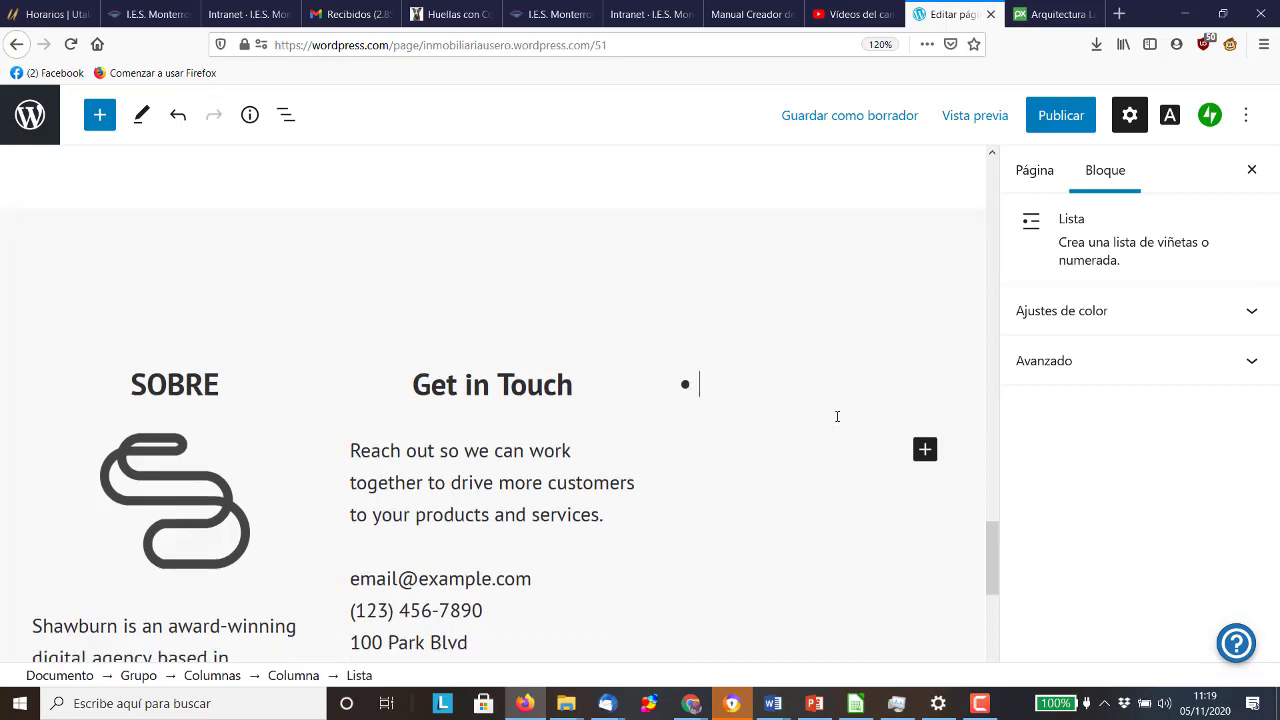
key("Caps_Lock")
type("Contacto")
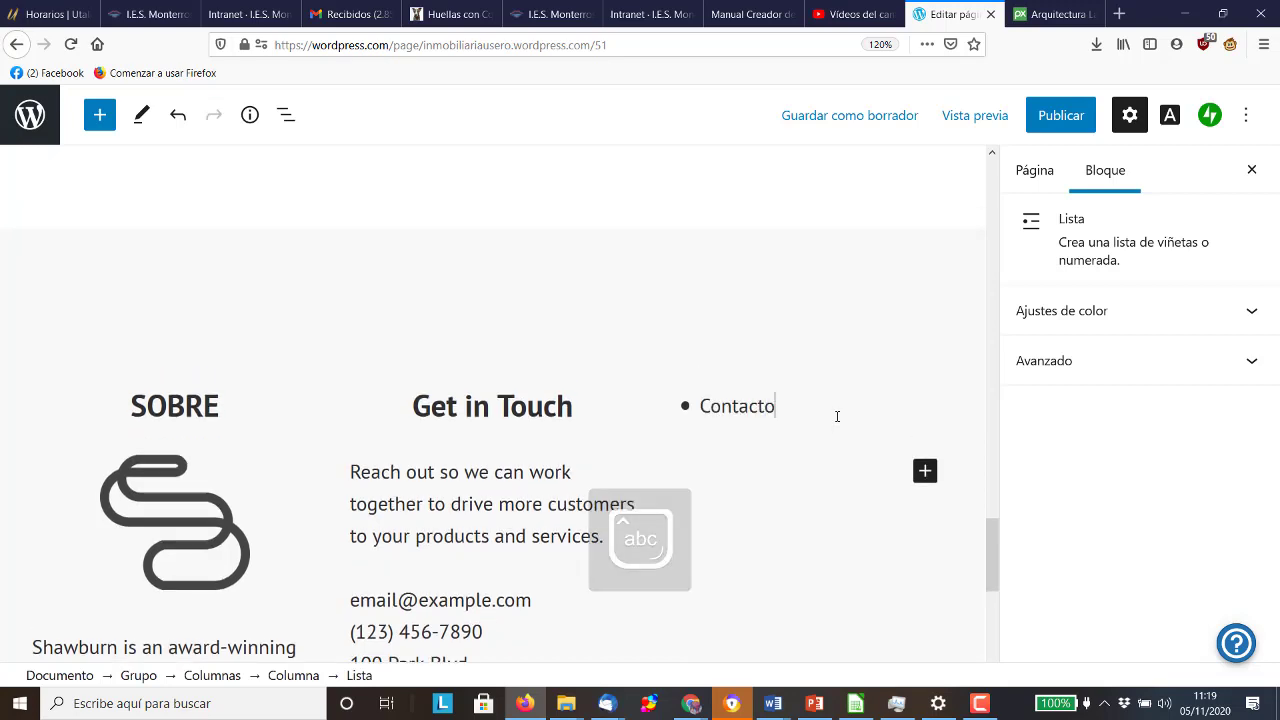
type(":")
key("Return")
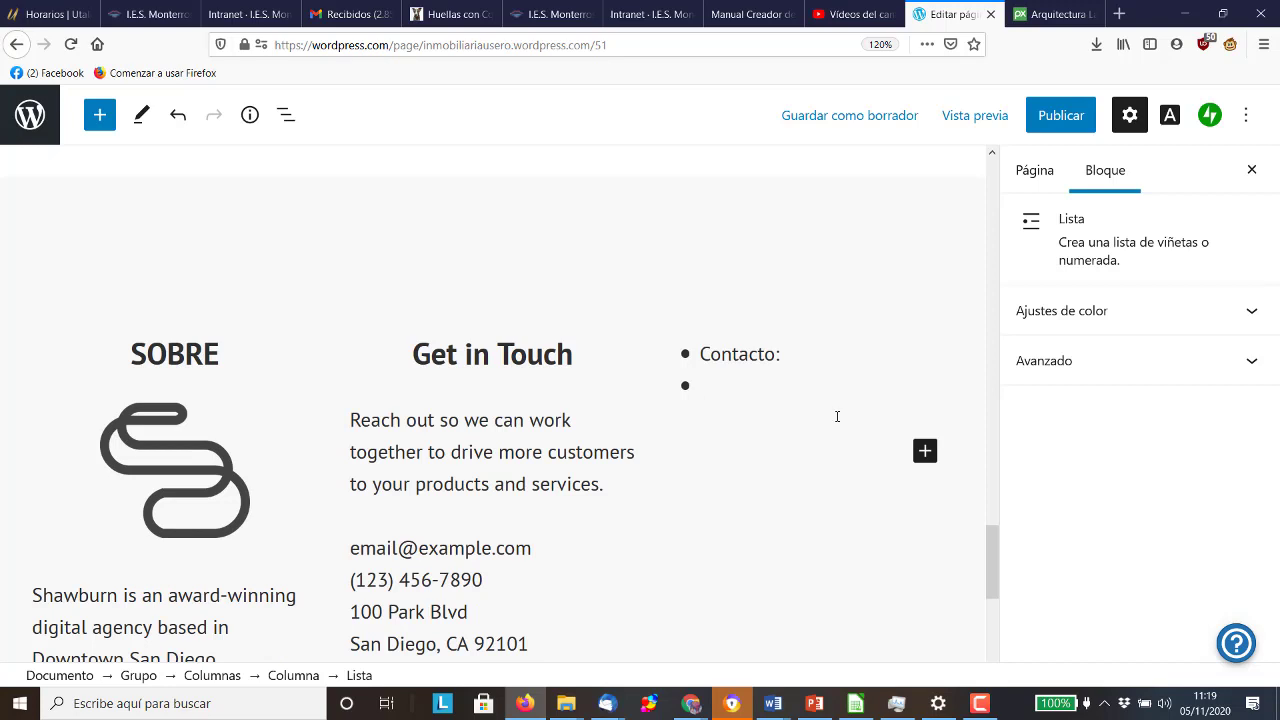
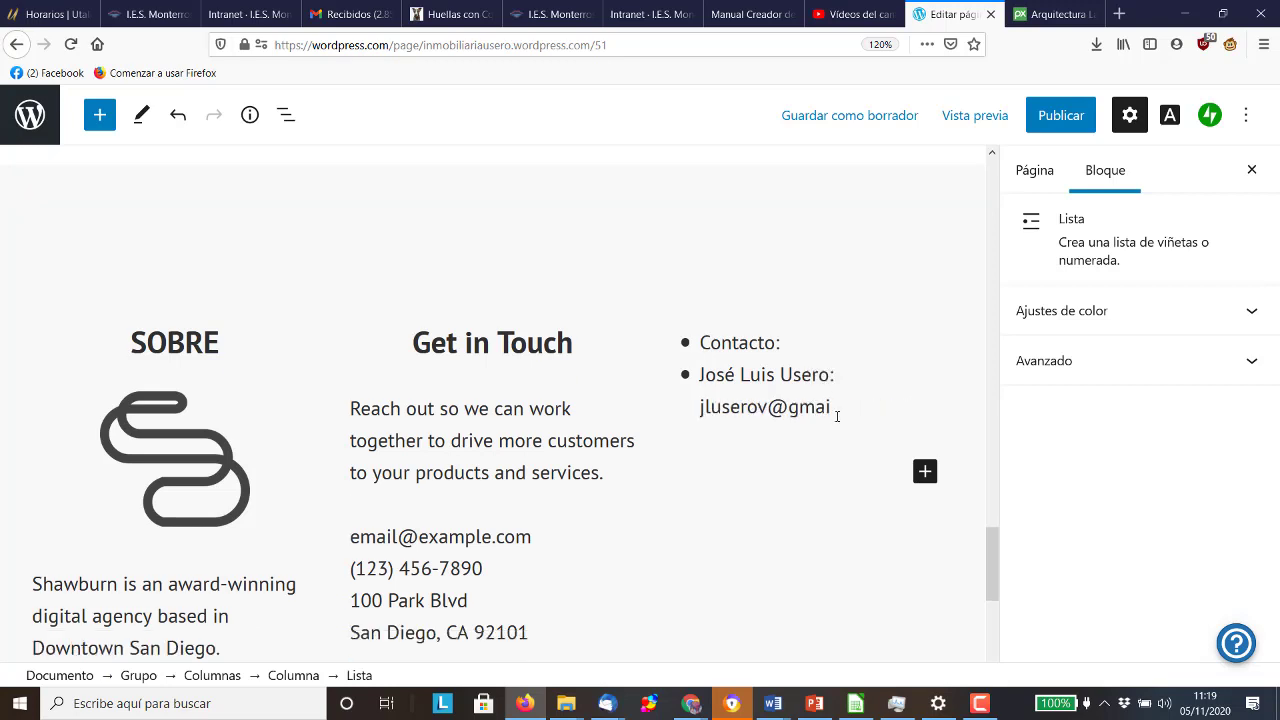
Add two bullets, each giving a contact's name and e-mail address
key("Return")
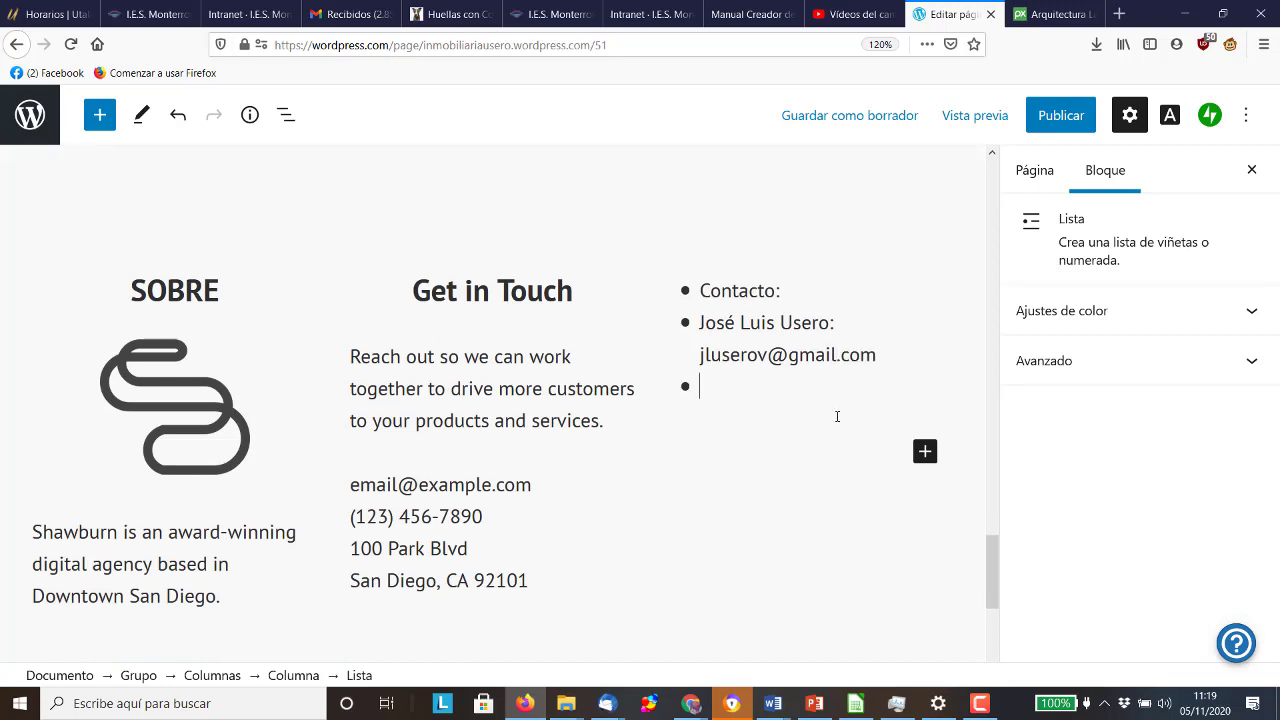
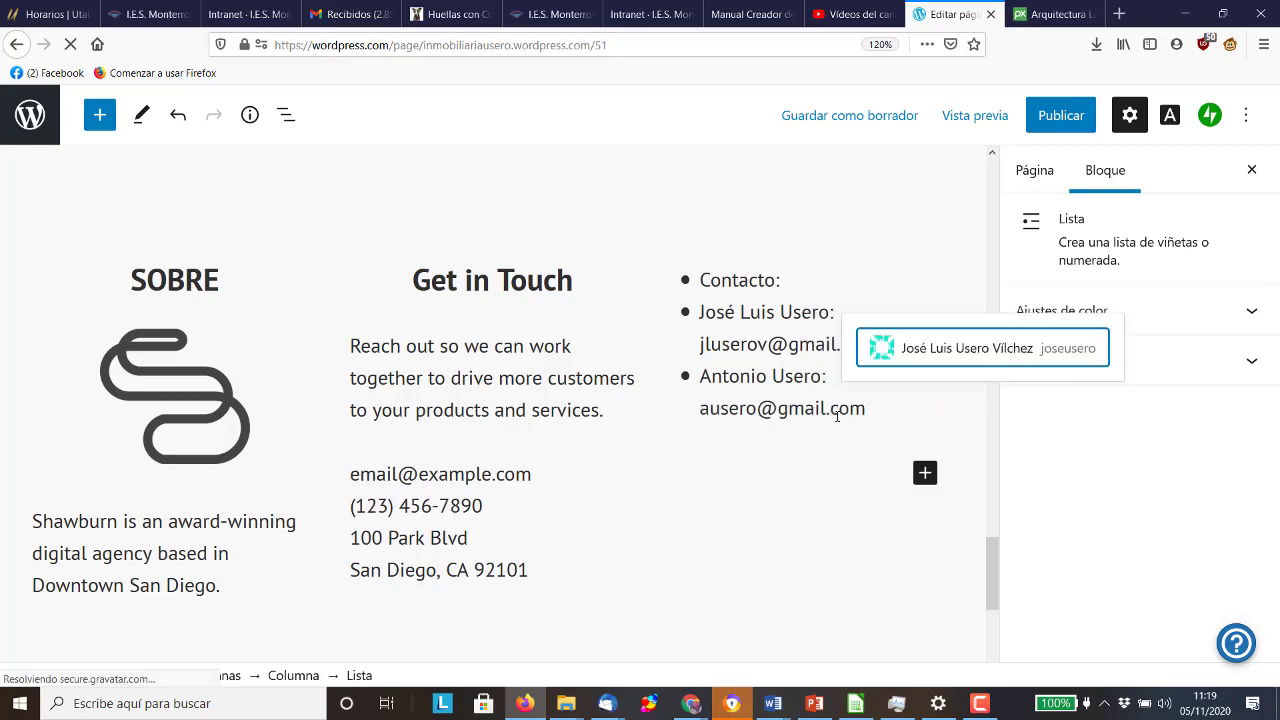
key("Return")
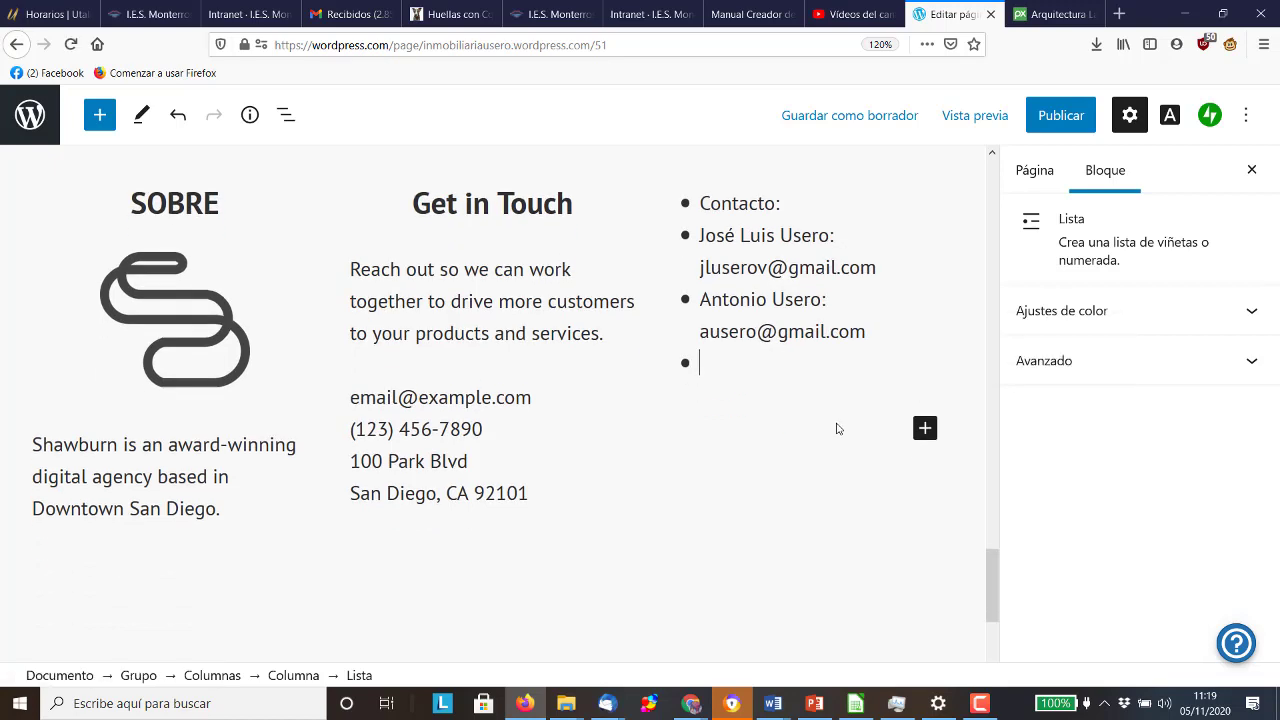
scroll(837, 428, "up", 10)
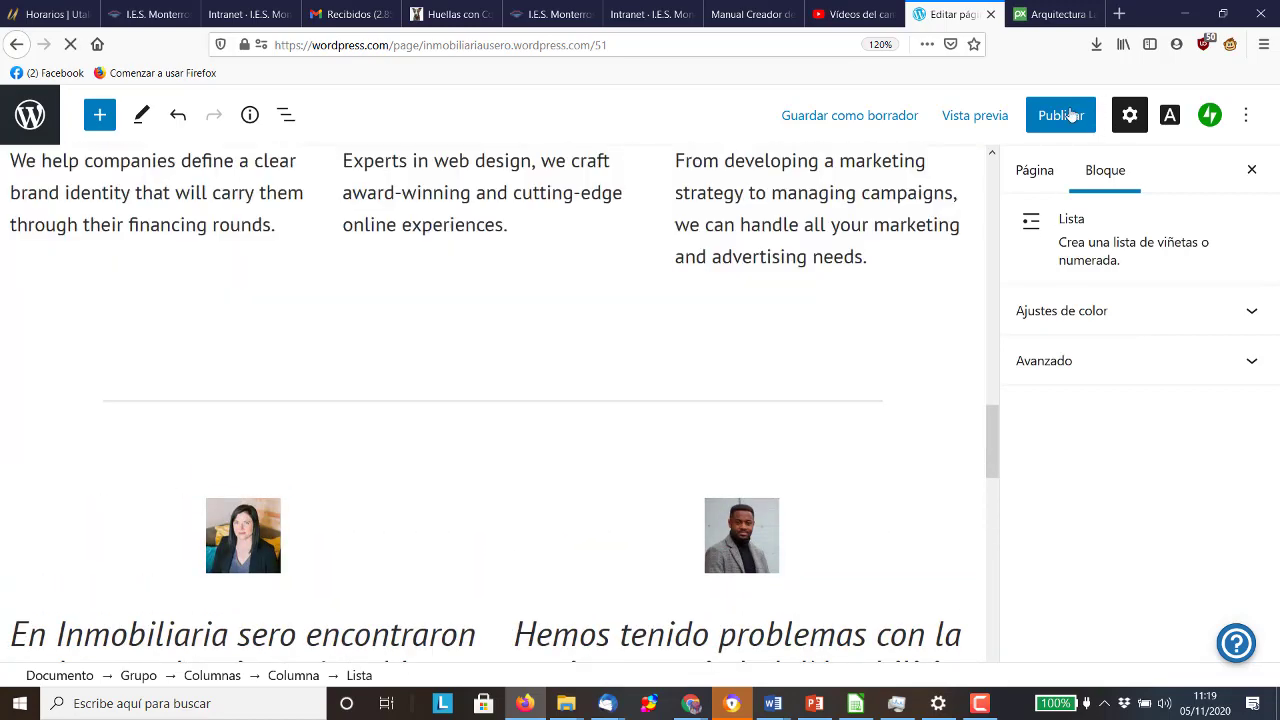
Publish the Inmobiliaria Usero page through the pre-publish checks
left_click(1062, 116)
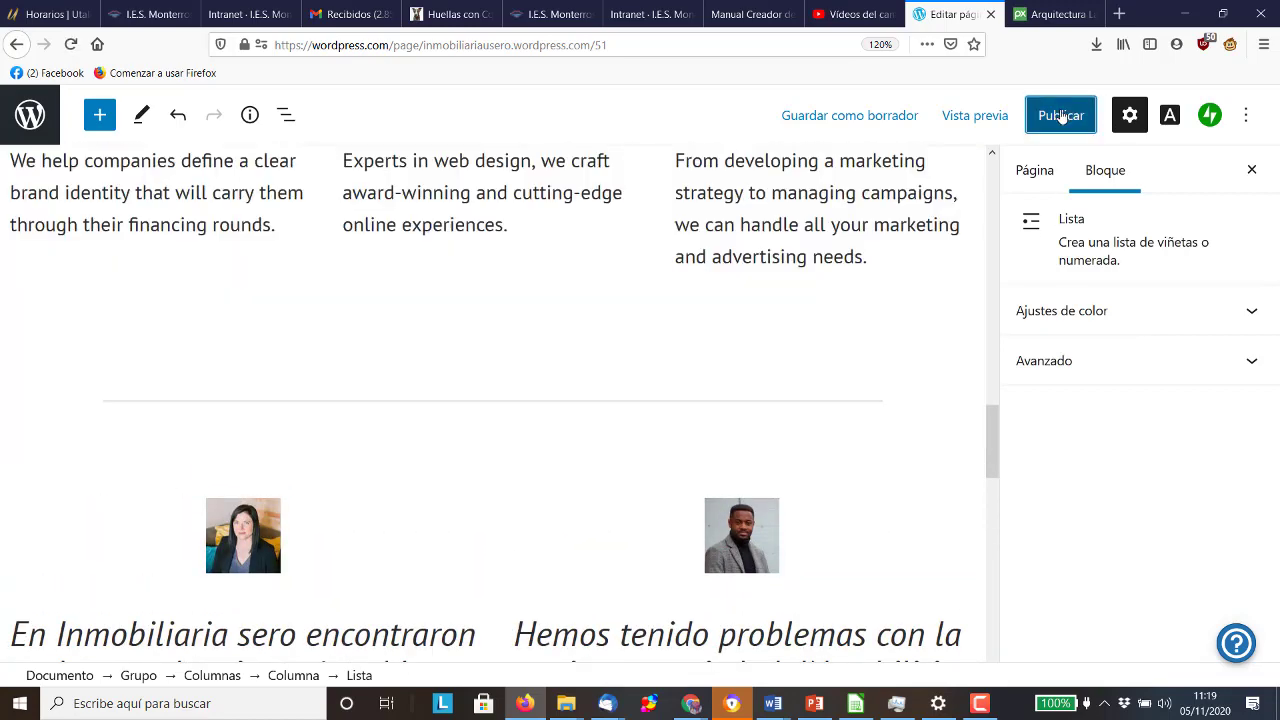
left_click(1062, 116)
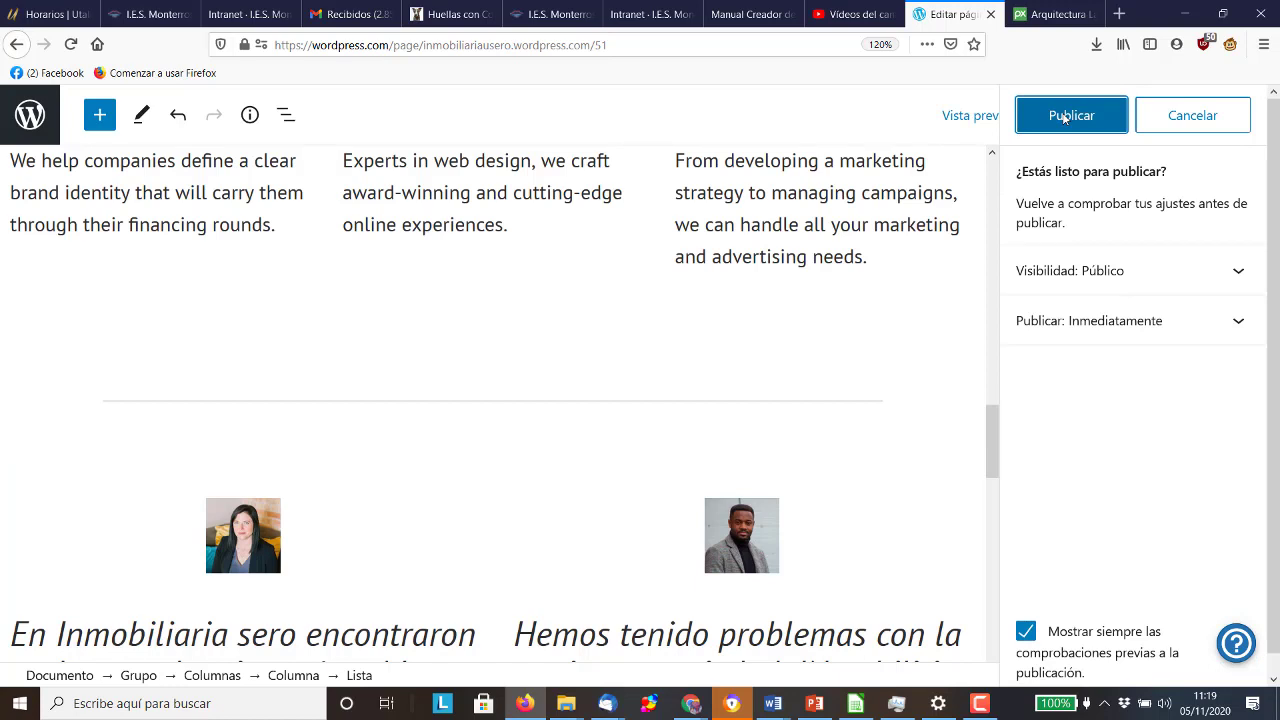
left_click(1065, 116)
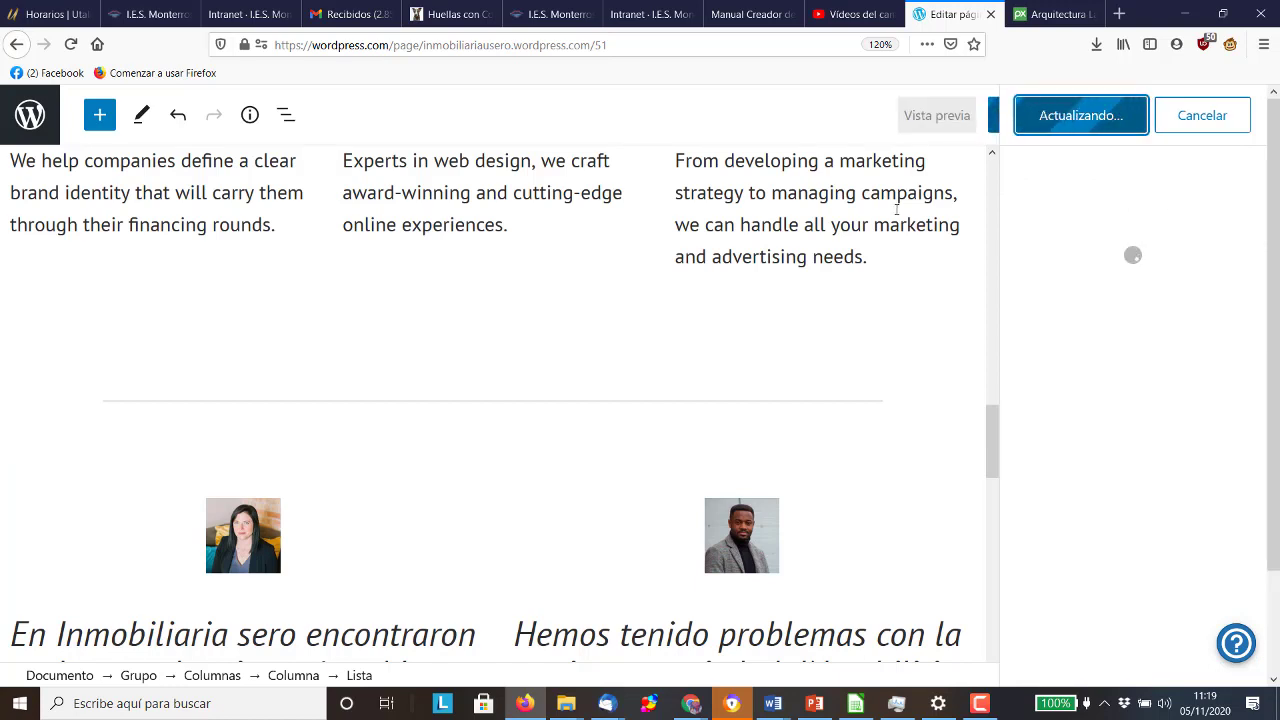
Scroll through the published page, then leave the editor for the site's pages
scroll(635, 310, "up", 10)
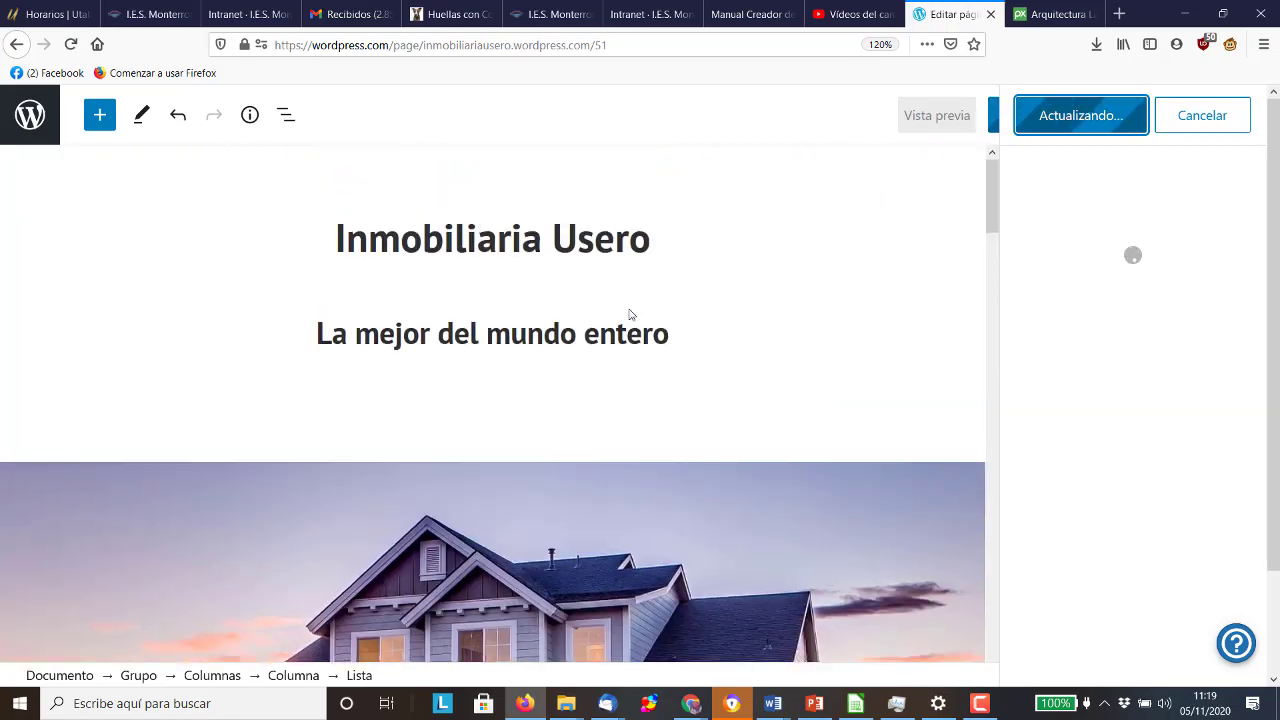
scroll(631, 318, "down", 3)
scroll(631, 318, "down", 10)
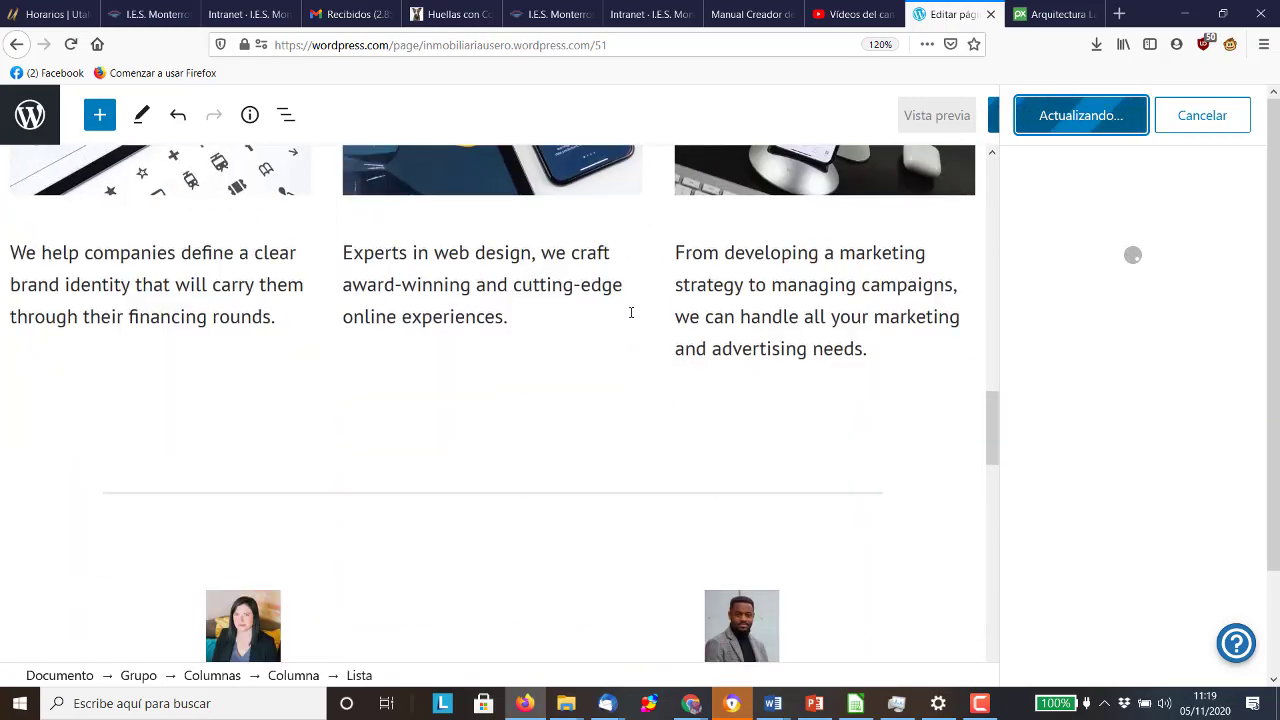
scroll(630, 315, "up", 6)
scroll(674, 287, "down", 7)
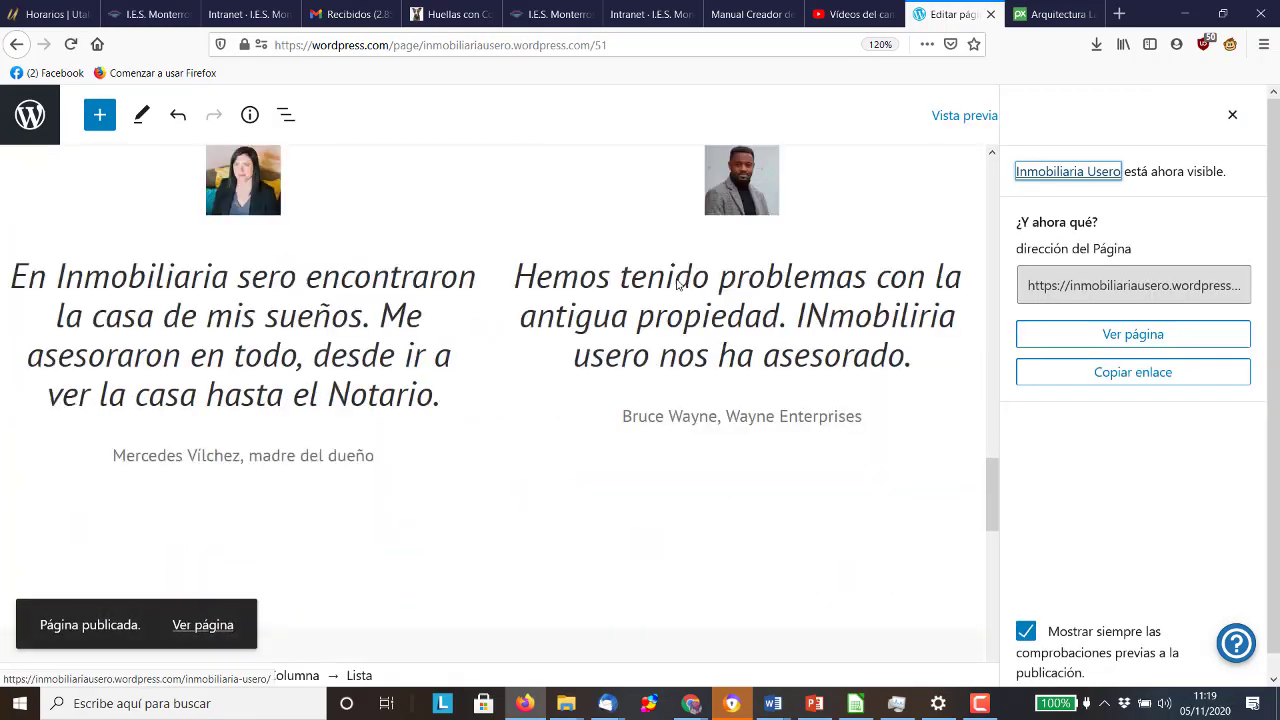
scroll(674, 287, "down", 5)
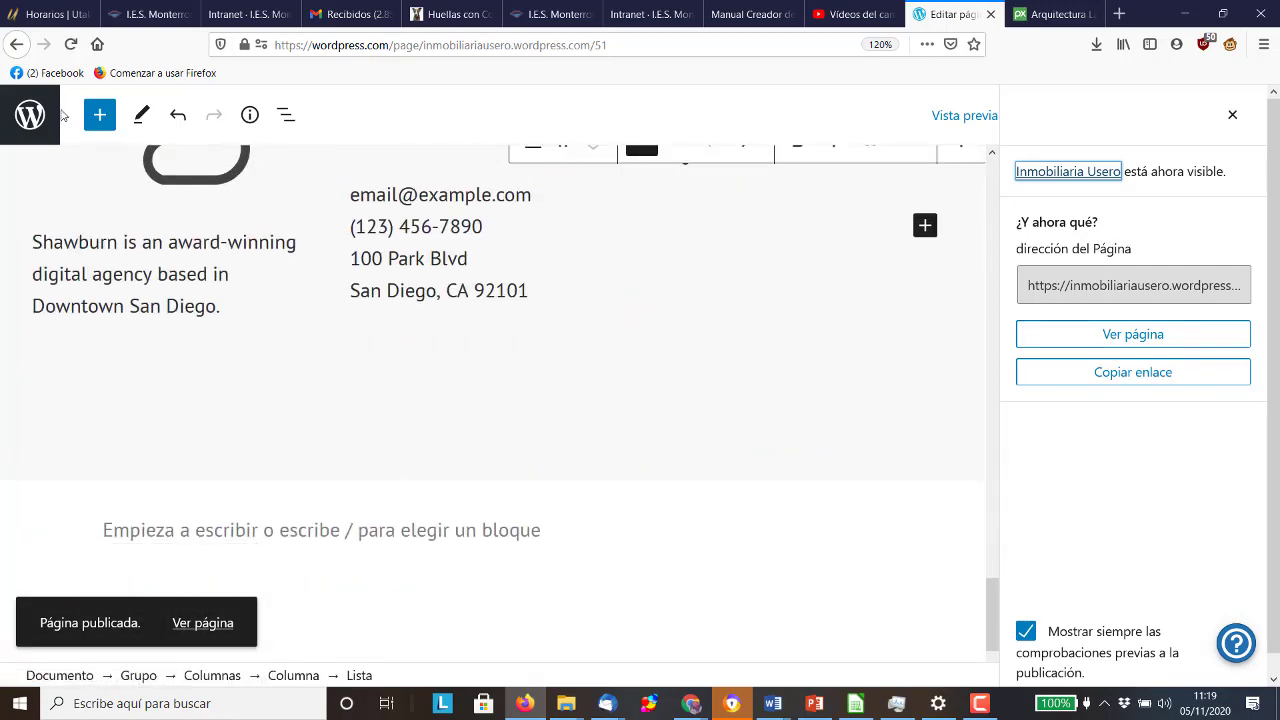
left_click(30, 115)
In Páginas, set Inmobiliaria Usero as the site's homepage
left_click(76, 177)
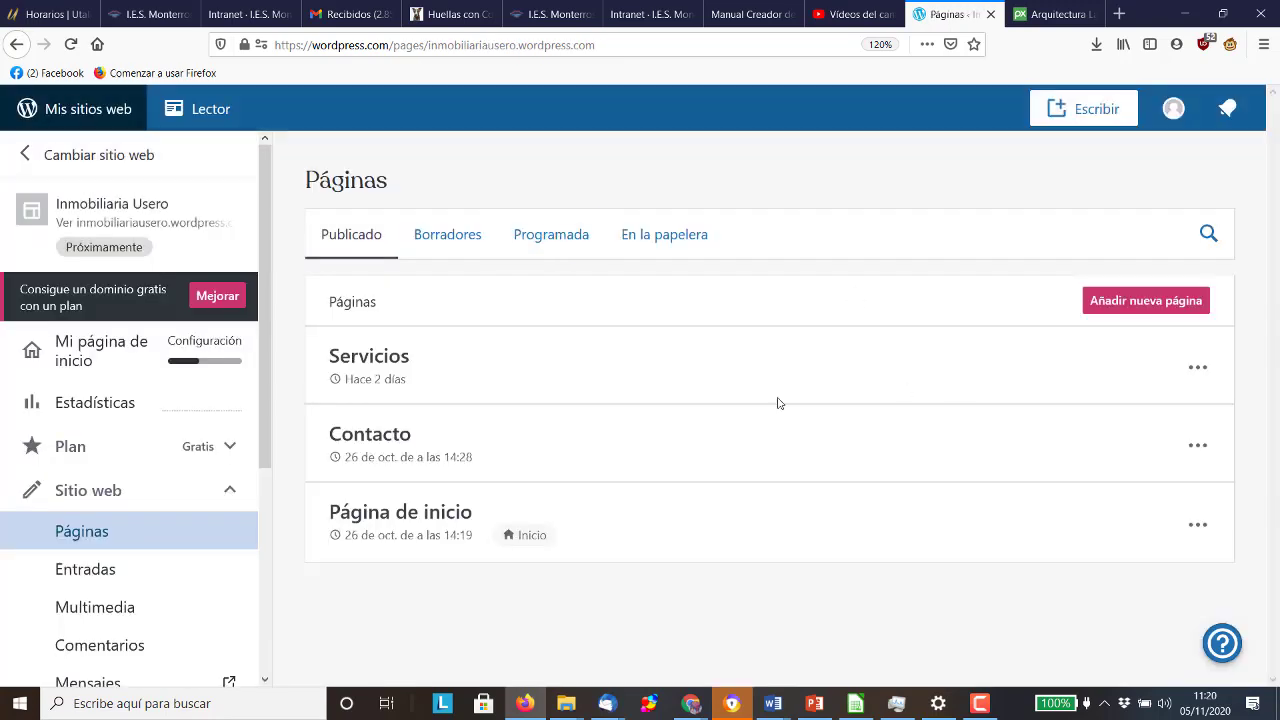
scroll(440, 459, "down", 2)
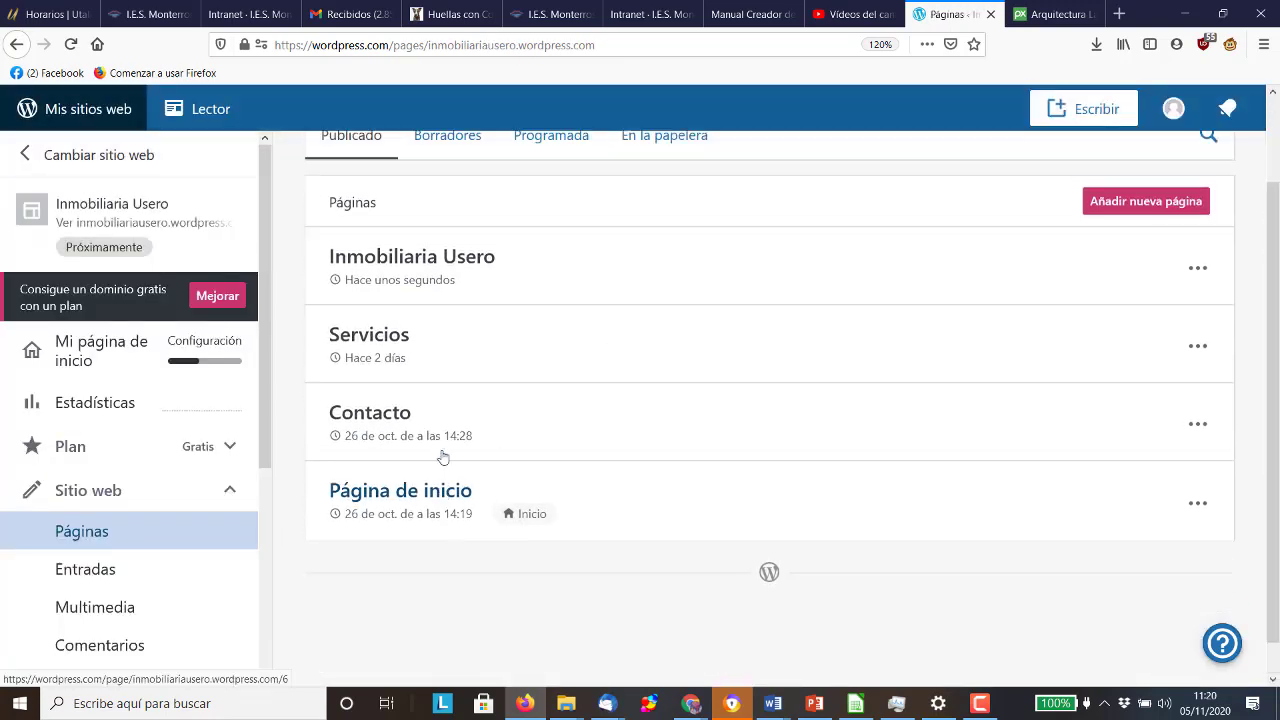
scroll(443, 451, "up", 1)
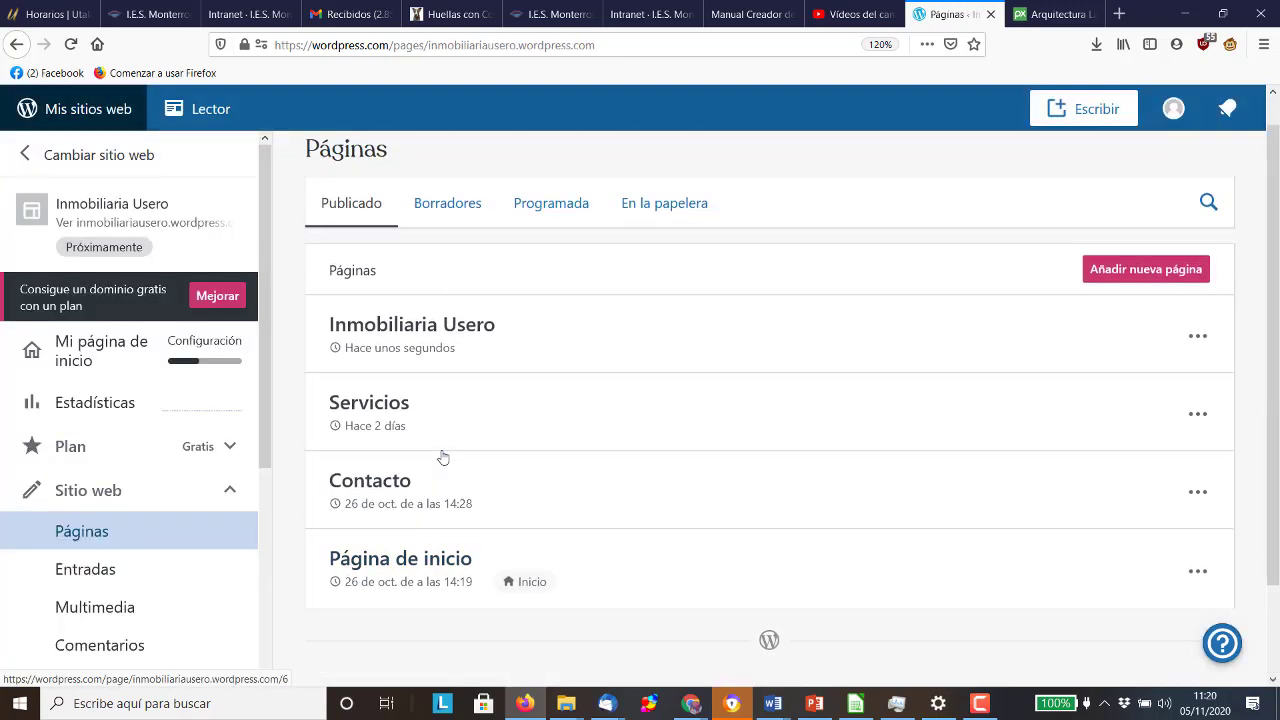
left_click(1198, 573)
left_click(718, 320)
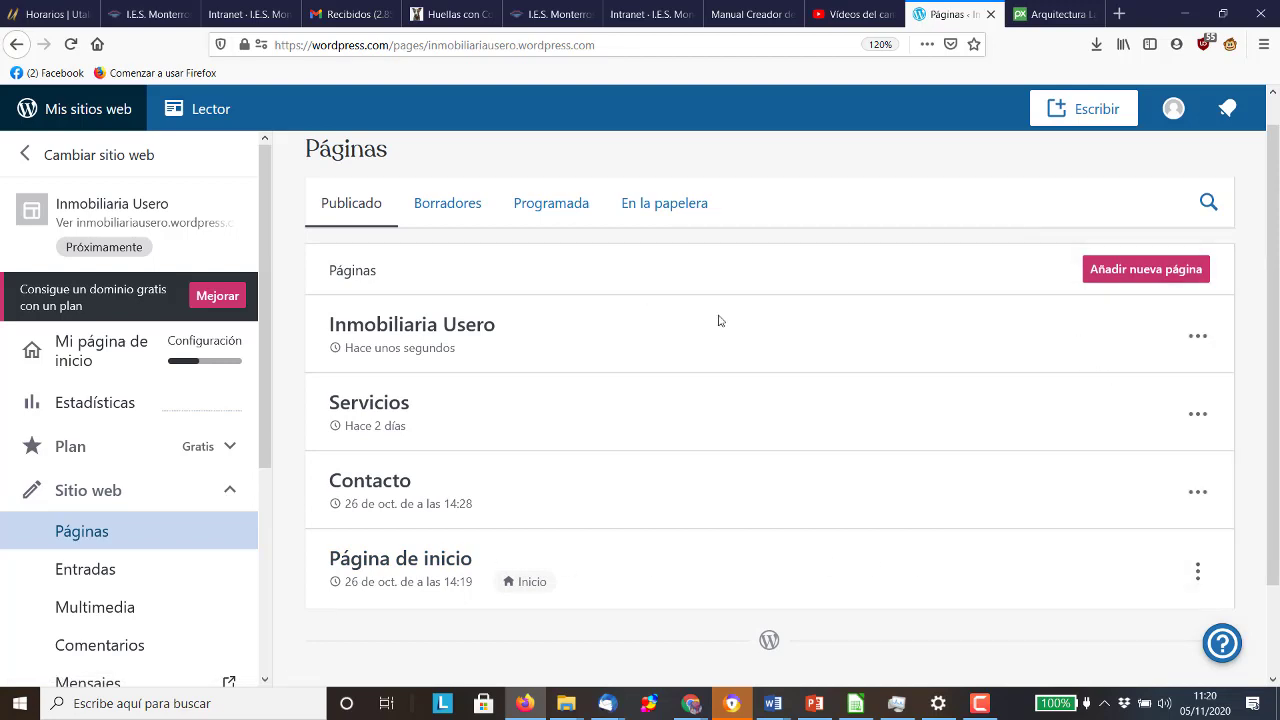
left_click(1196, 337)
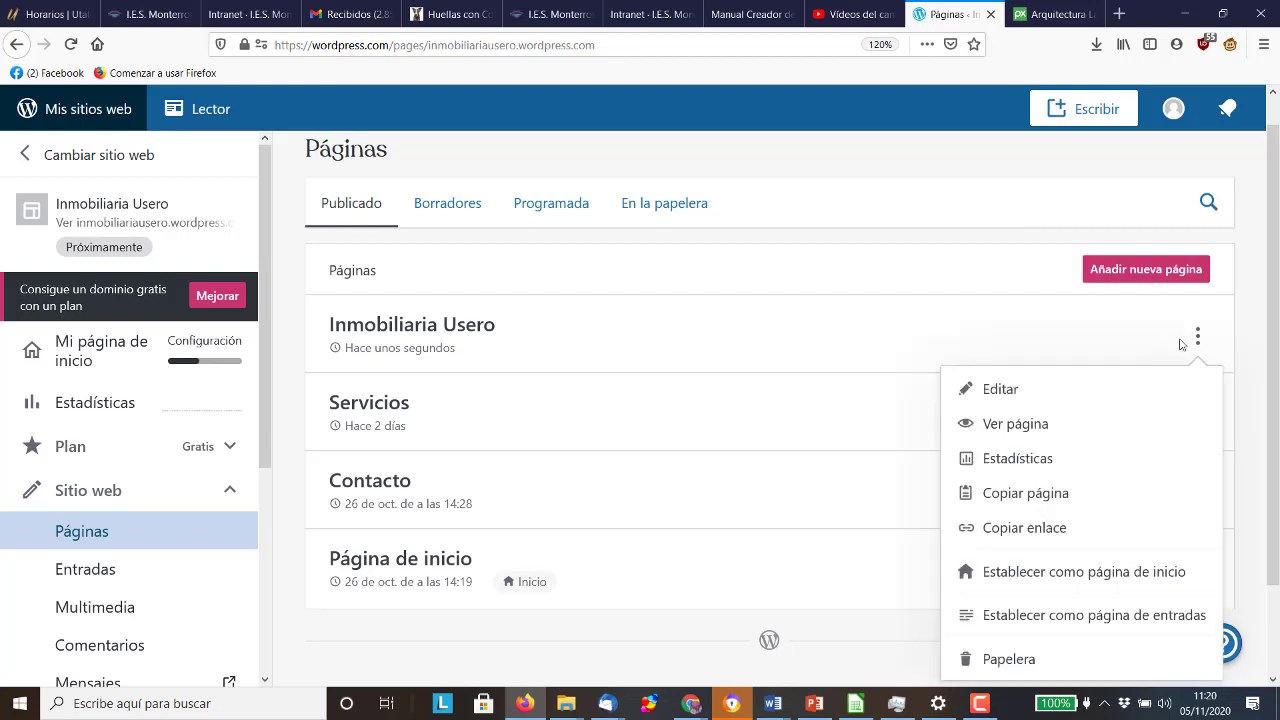
scroll(1237, 523, "down", 2)
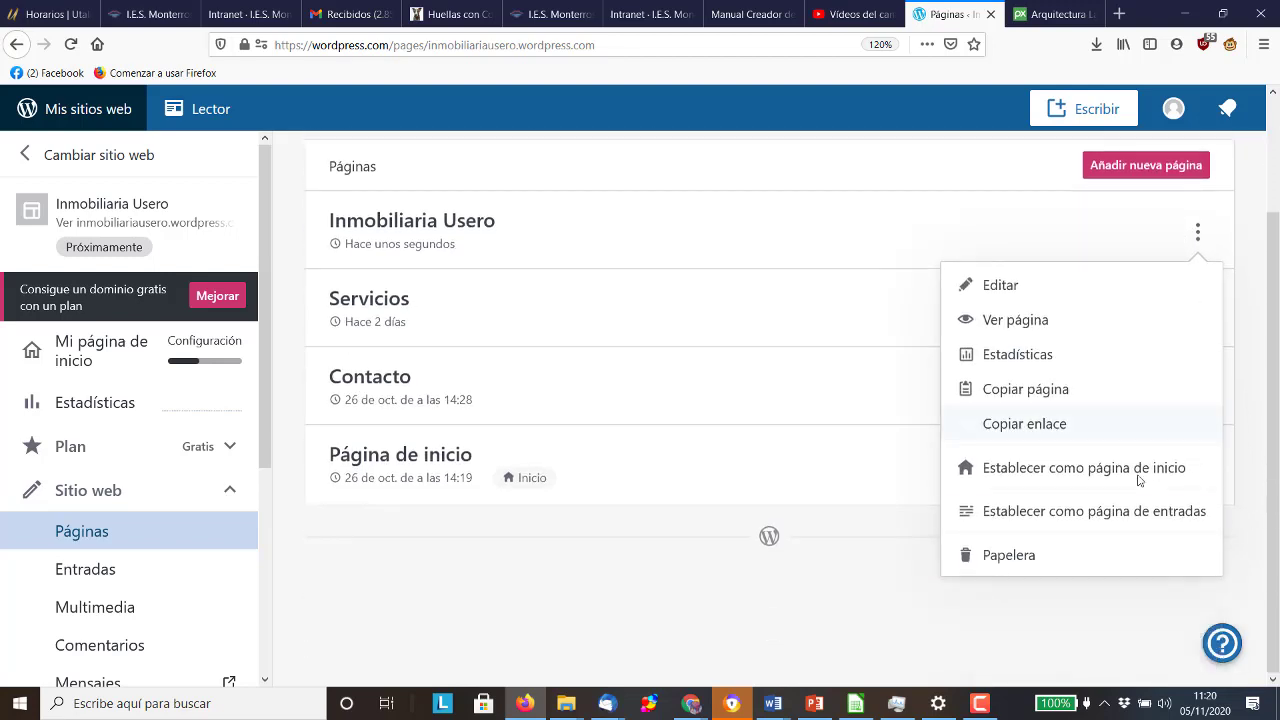
left_click(1138, 468)
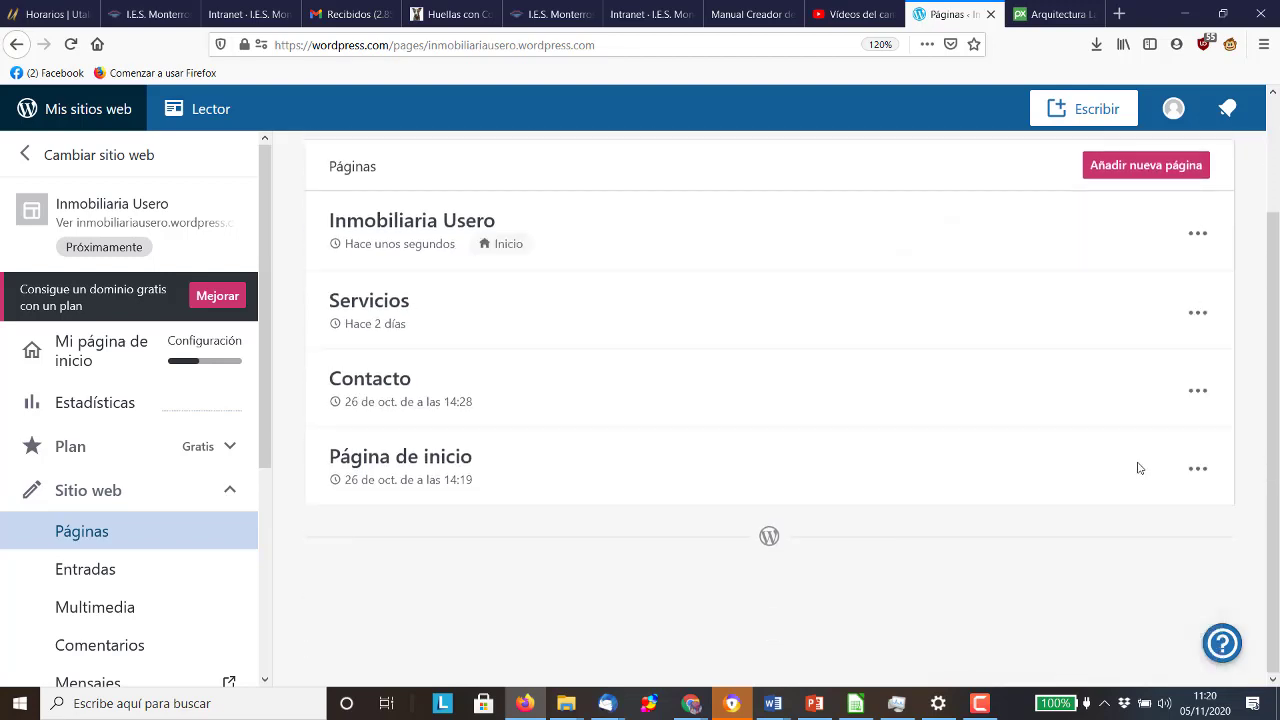
Move the old Página de inicio page to the trash
left_click(1205, 470)
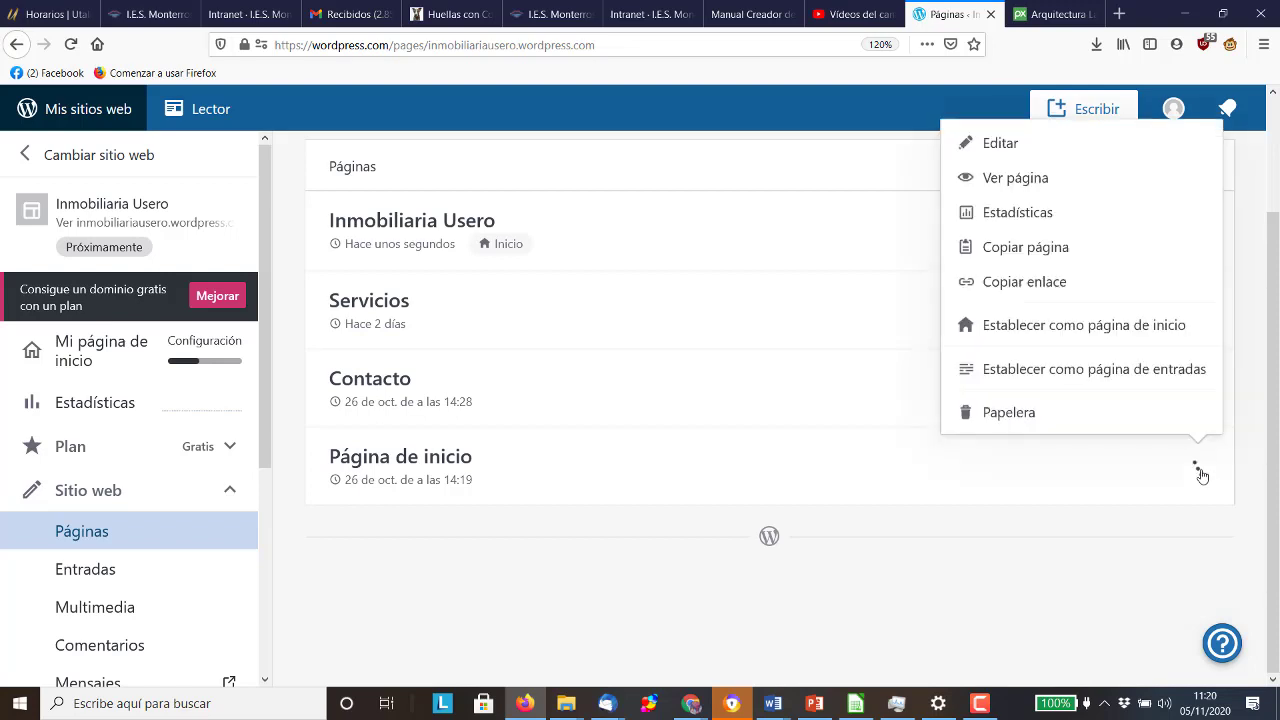
left_click(1148, 416)
scroll(1060, 449, "up", 3)
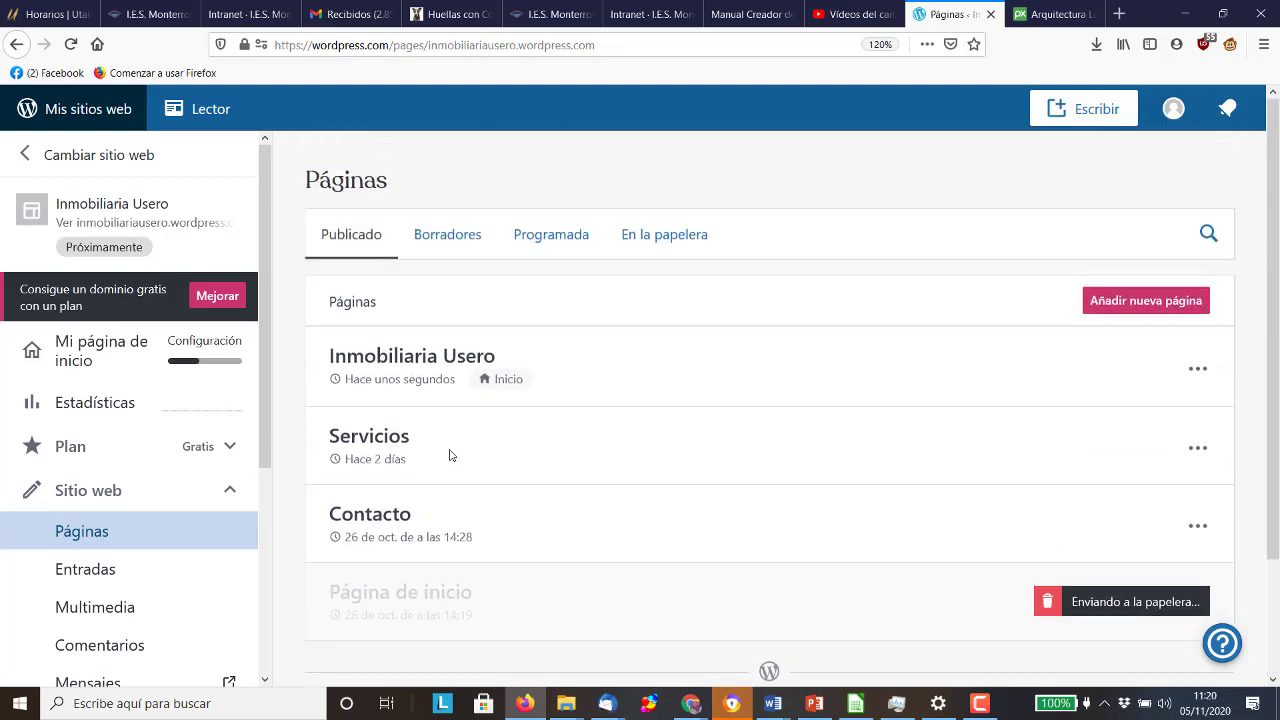
scroll(111, 420, "down", 3)
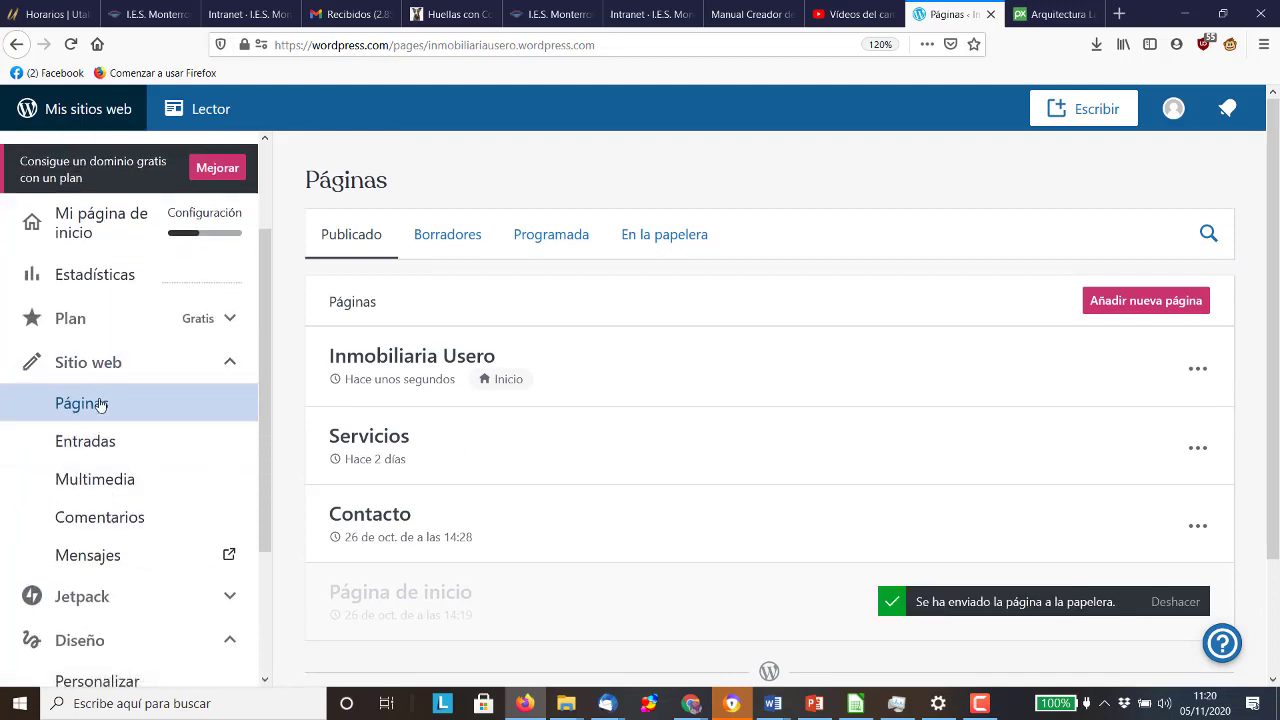
scroll(96, 418, "down", 4)
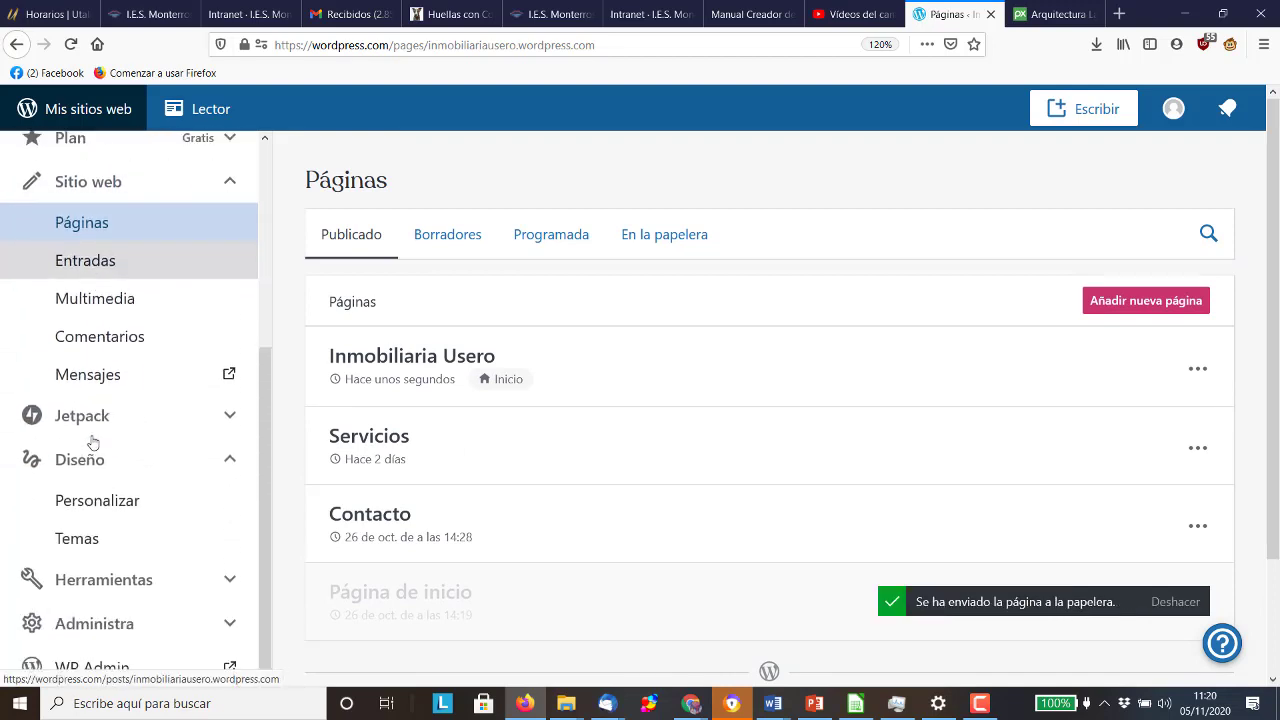
Open the Customizer's Identidad del sitio web settings and scroll the site preview
left_click(96, 499)
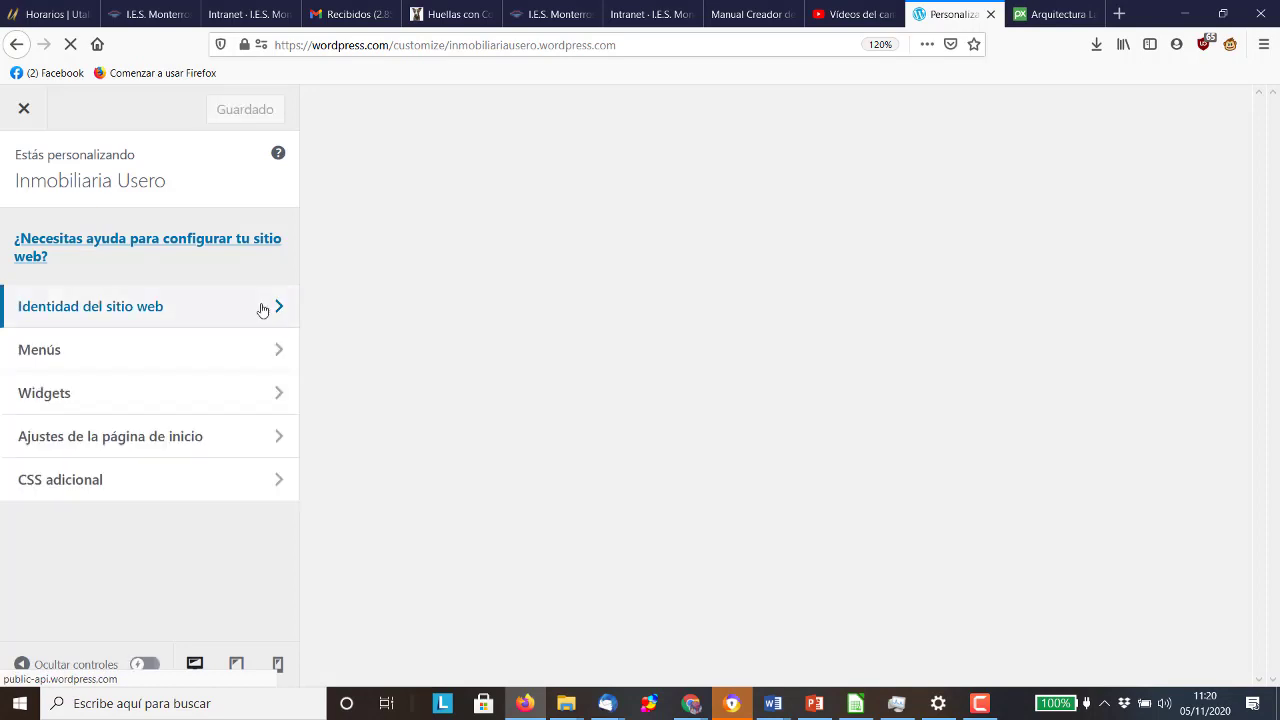
left_click(93, 317)
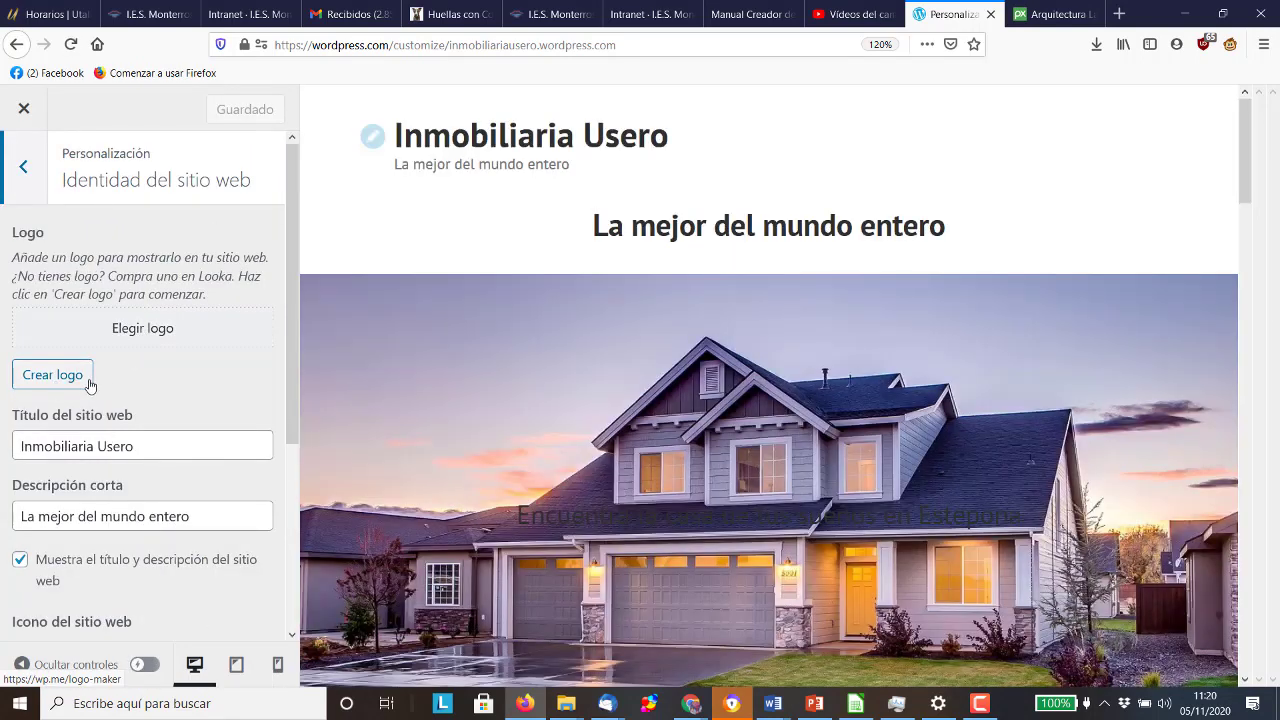
scroll(120, 377, "down", 3)
scroll(1040, 234, "down", 10)
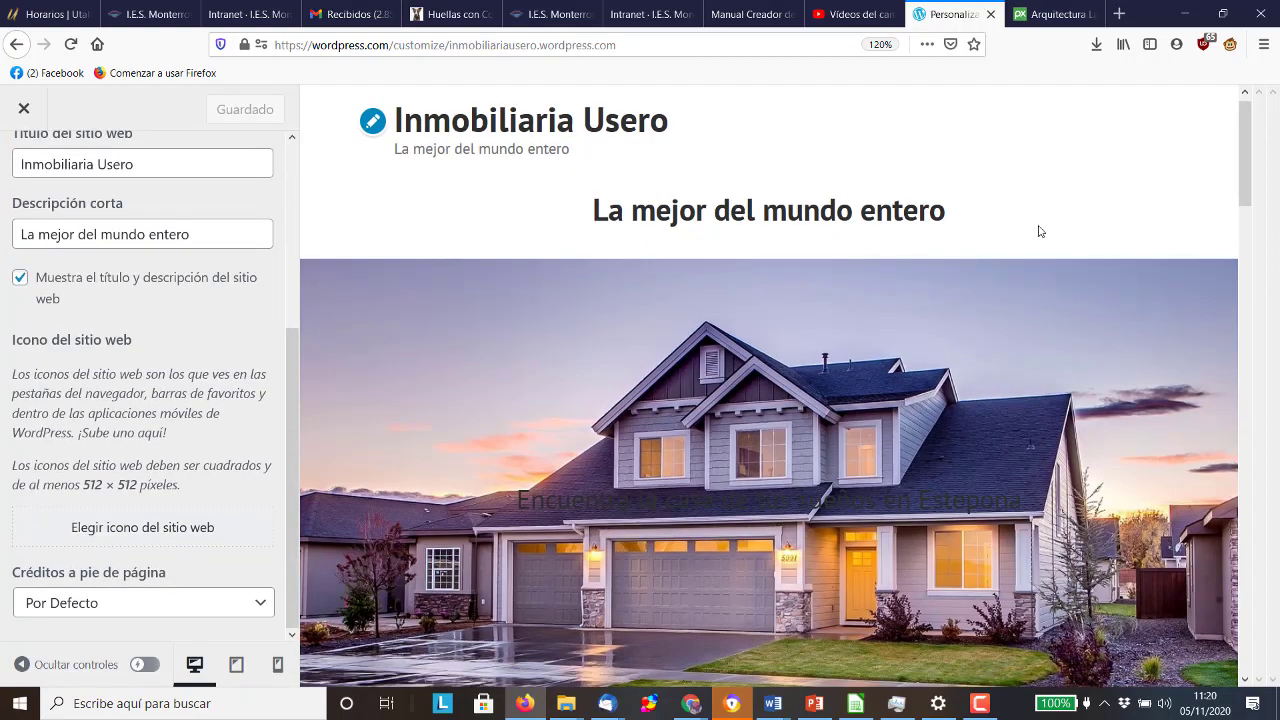
scroll(1038, 233, "down", 12)
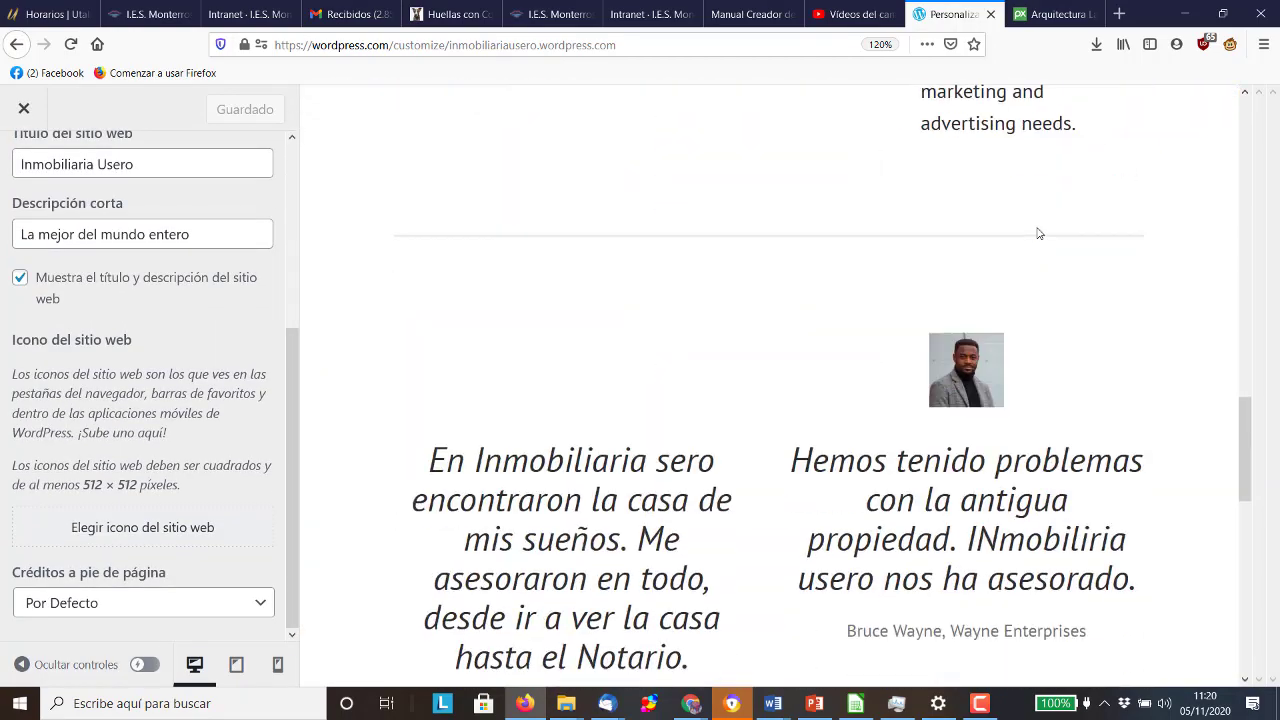
scroll(1038, 230, "up", 10)
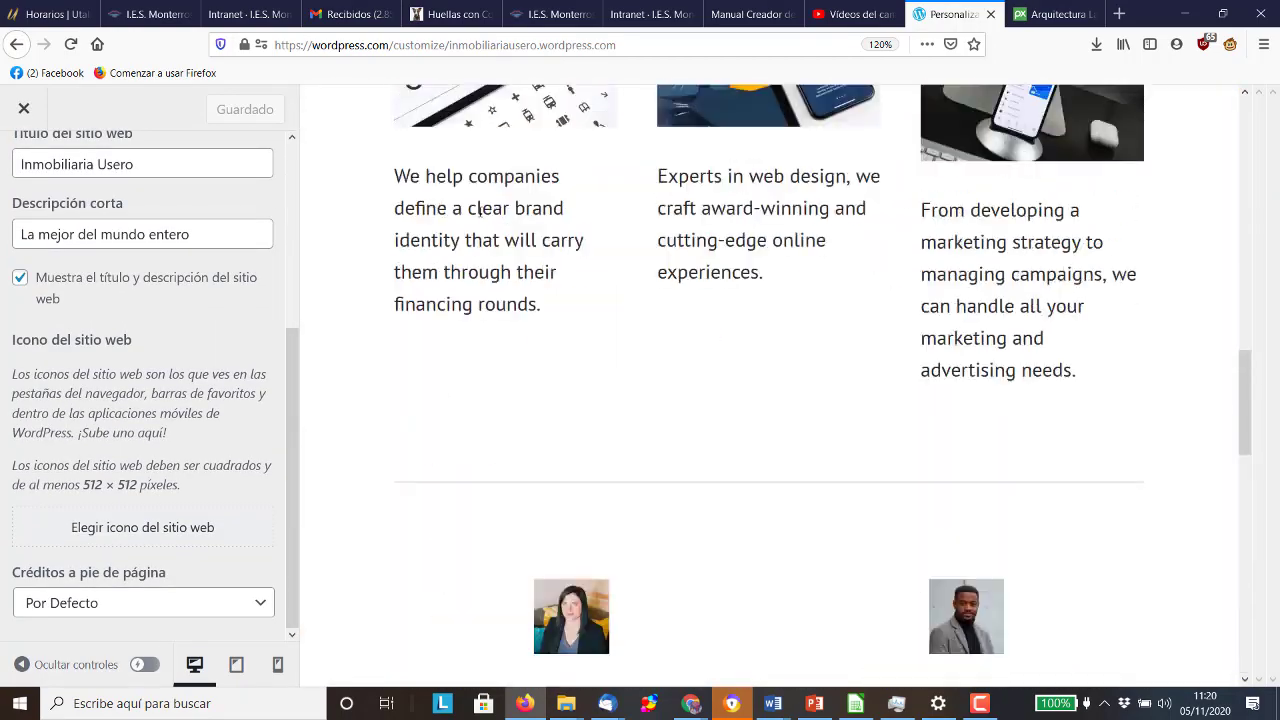
Close the Customizer and go to Diseño > Temas
left_click(24, 108)
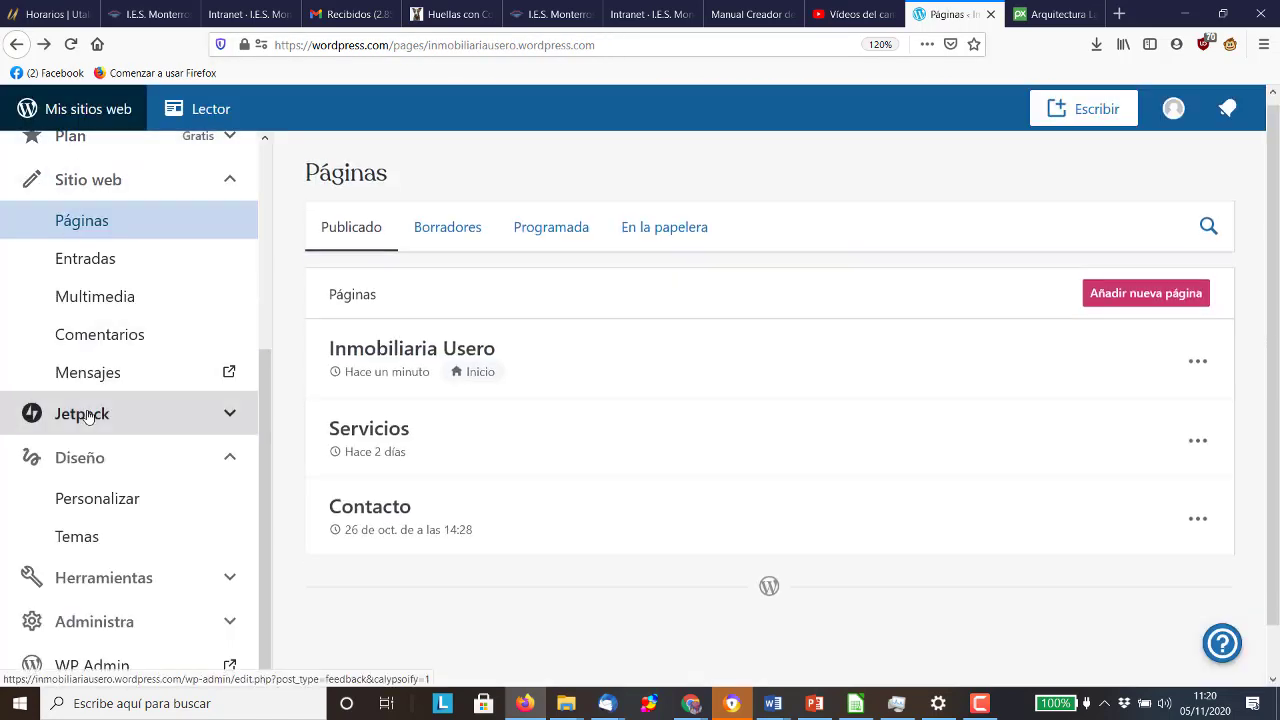
scroll(88, 418, "down", 1)
left_click(90, 535)
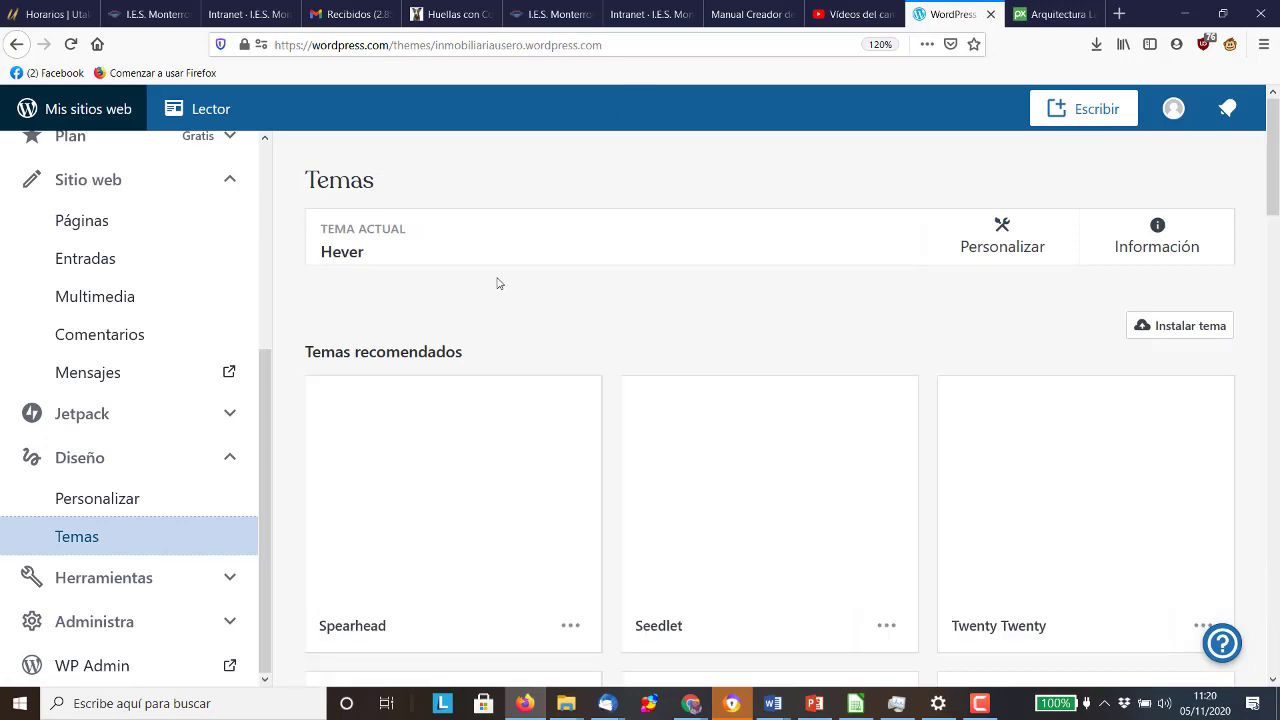
Scroll the Temas list and open the Rivington real-estate theme's details
scroll(500, 286, "down", 5)
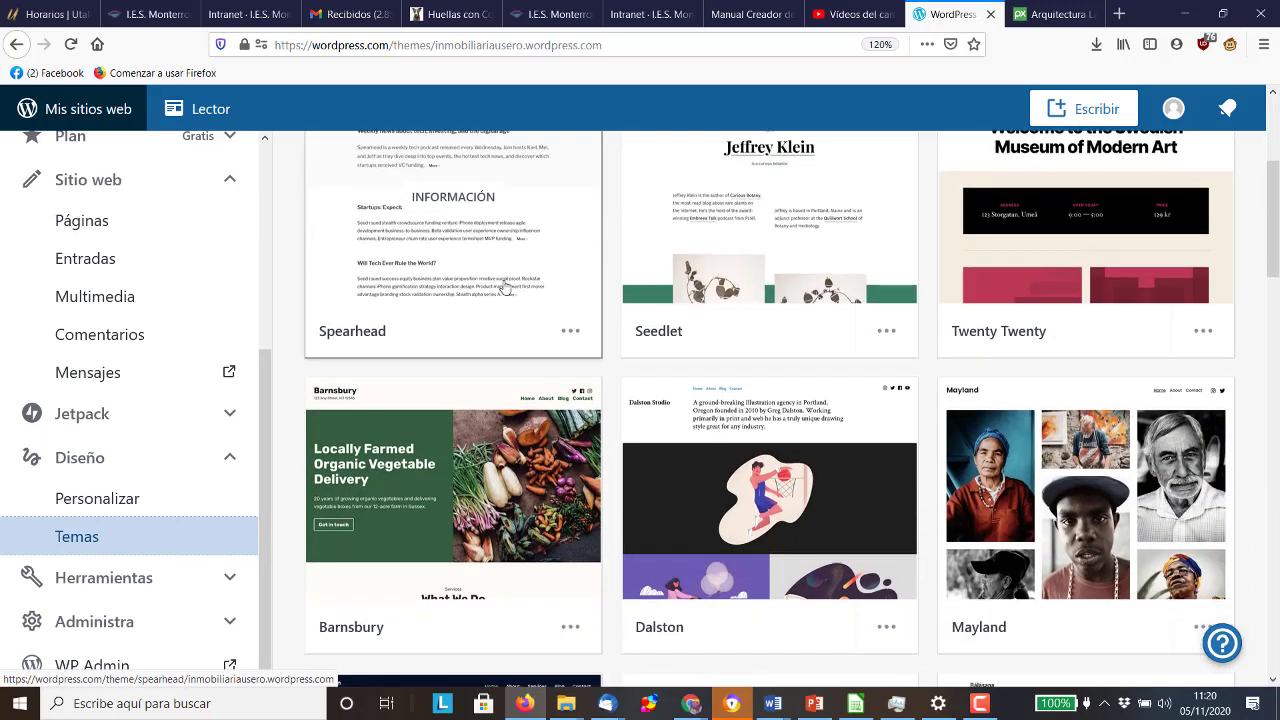
scroll(505, 287, "down", 3)
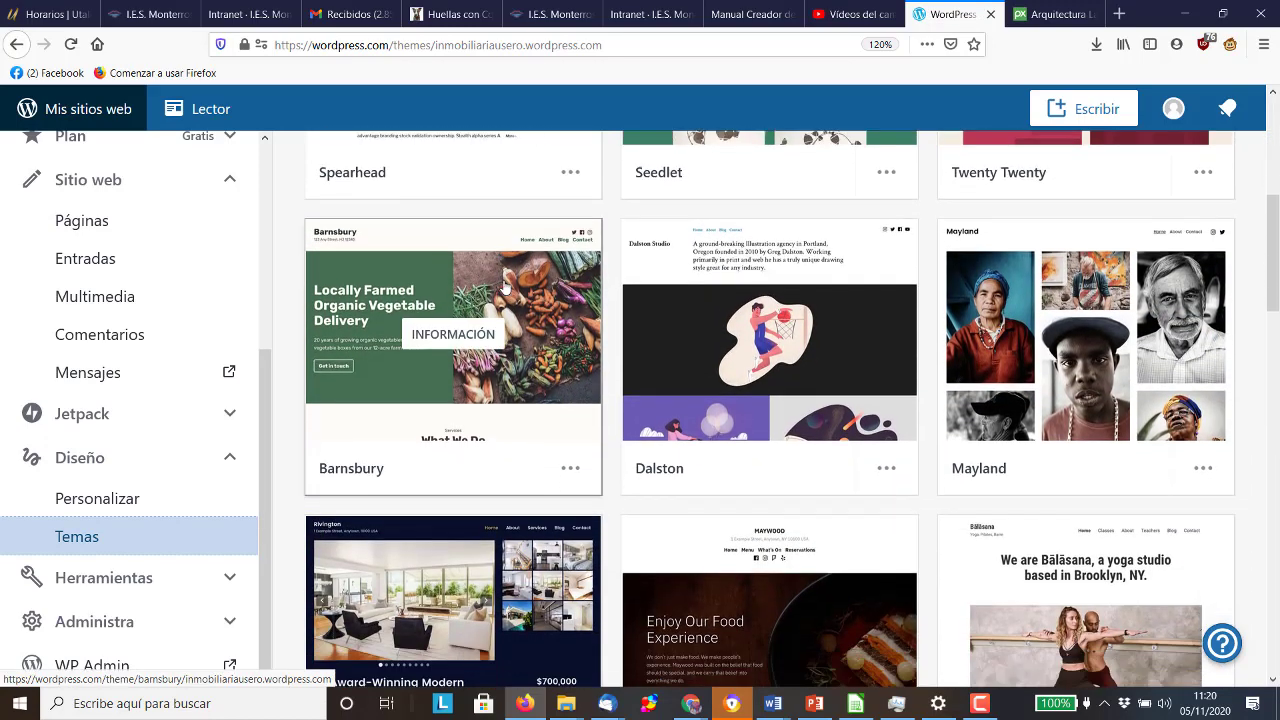
scroll(505, 287, "down", 3)
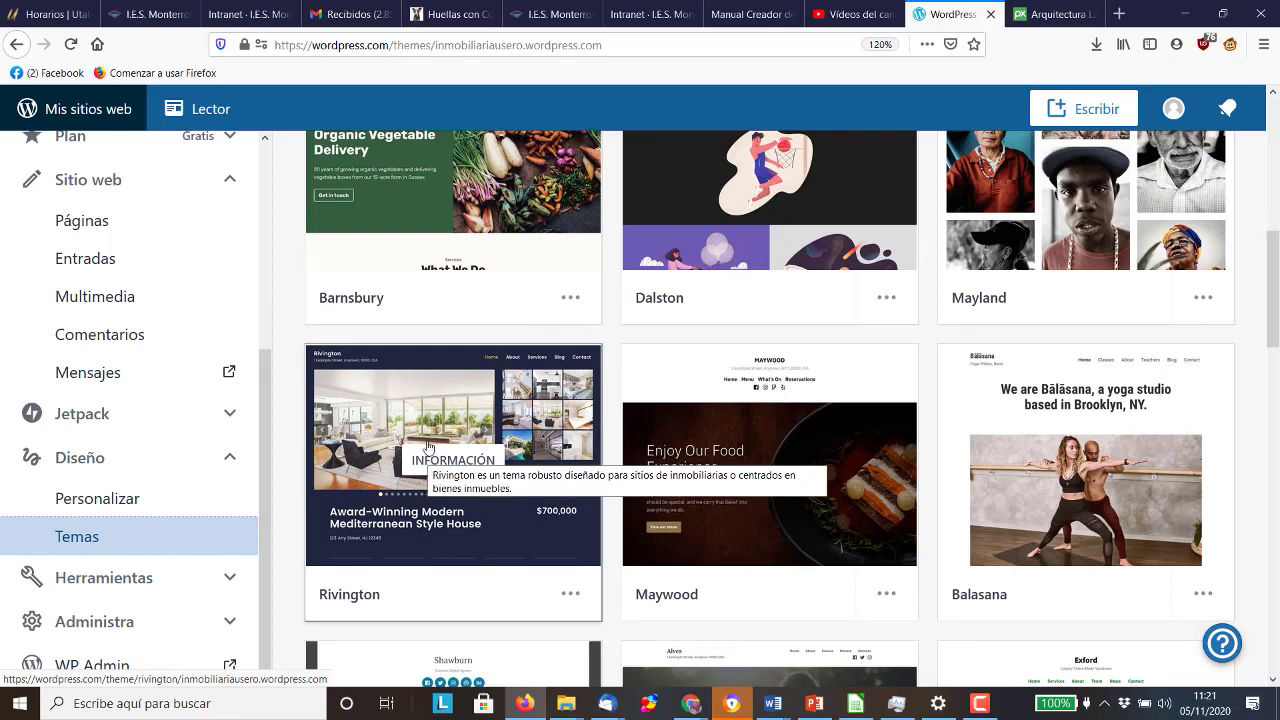
left_click(427, 432)
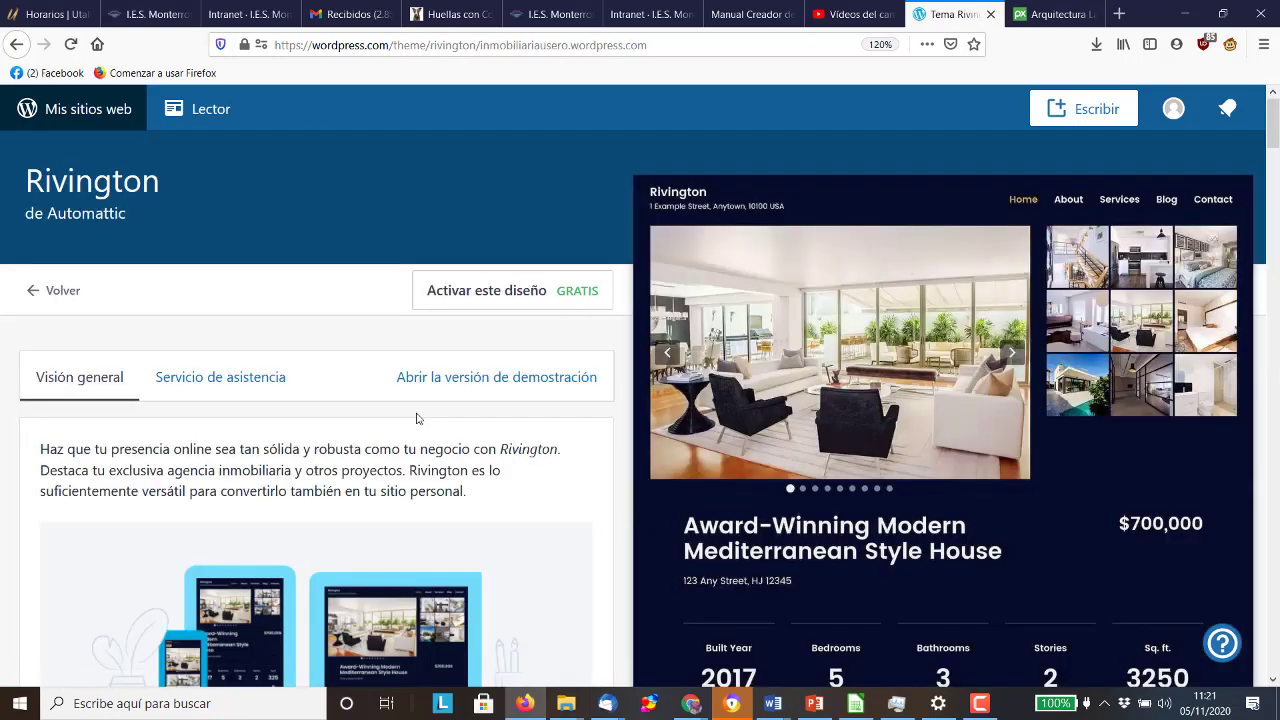
Activate Rivington while keeping the current homepage content, then open a new browser tab
scroll(418, 418, "down", 5)
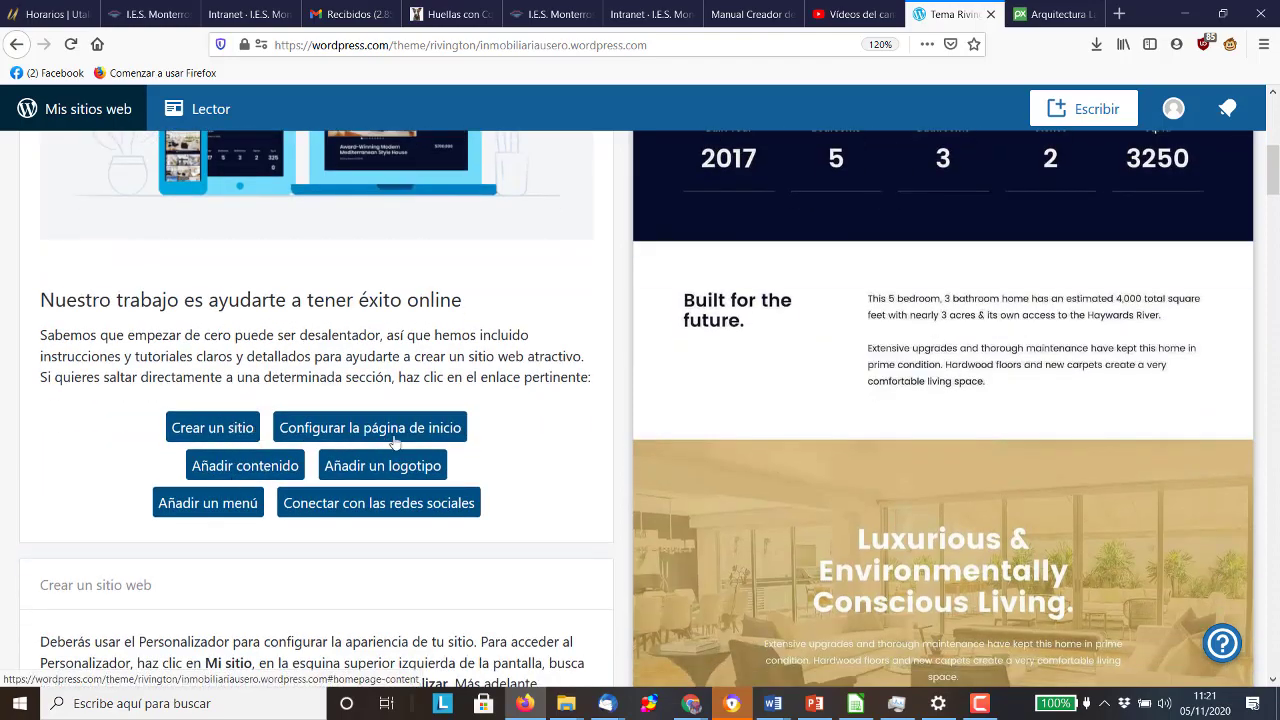
scroll(440, 430, "down", 10)
scroll(493, 413, "up", 15)
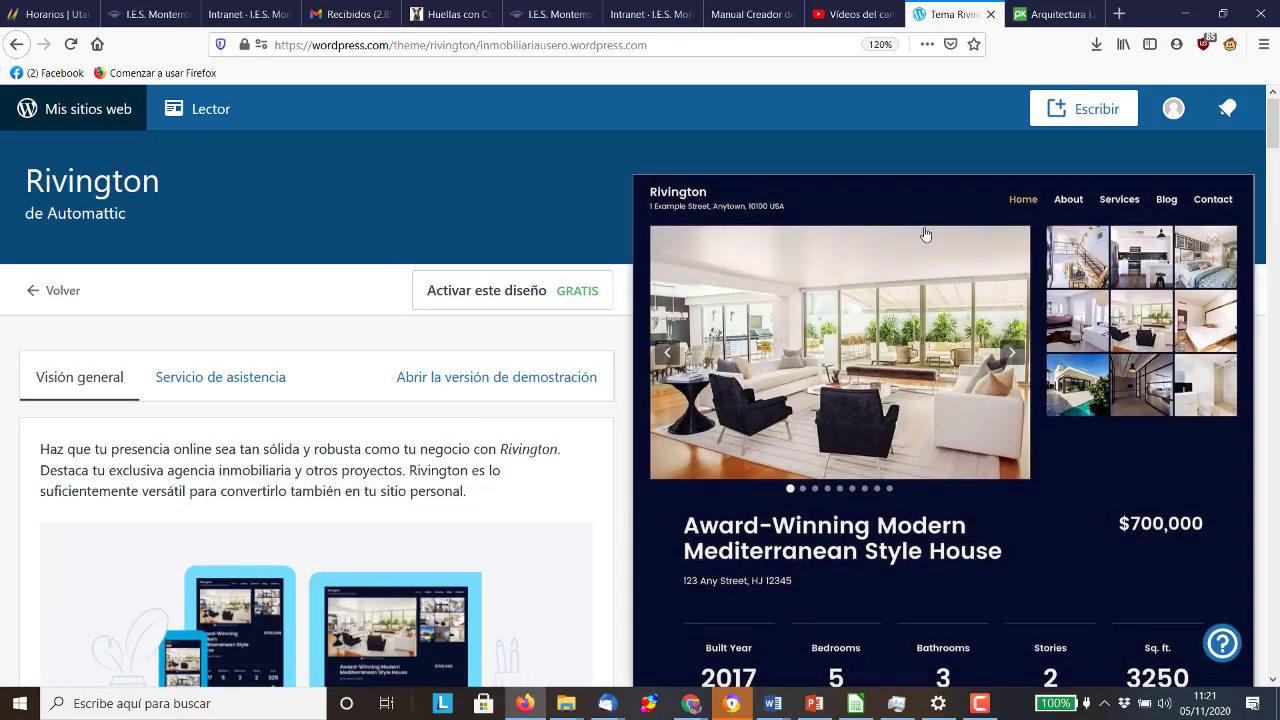
left_click(473, 293)
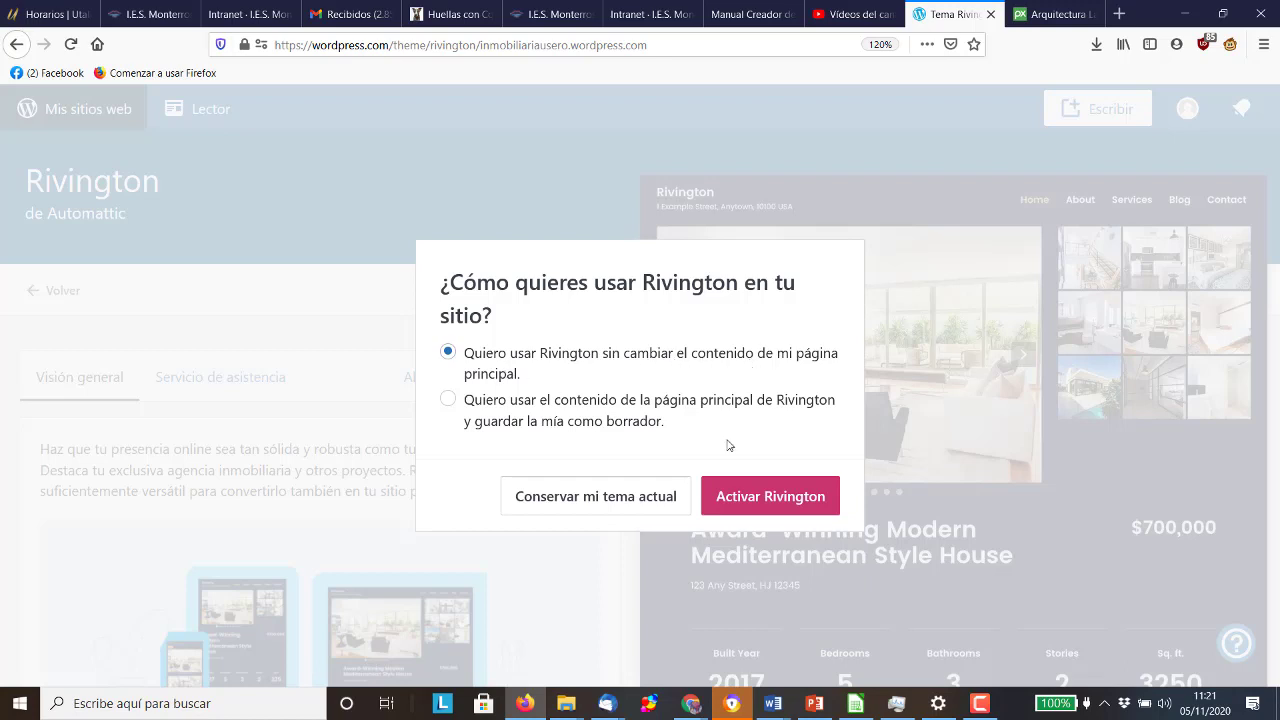
left_click(804, 497)
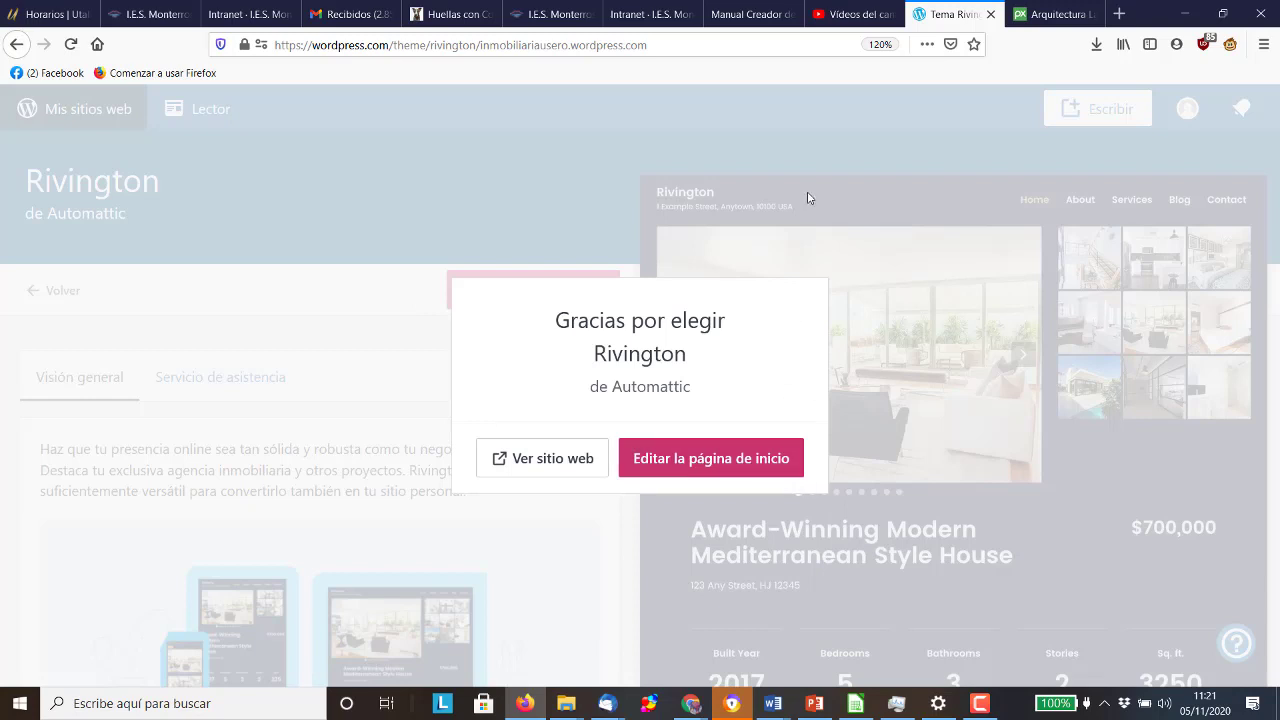
left_click(1121, 12)
Load inmobiliariausero.wordpress.com and scroll from header to footer and back up
type("in")
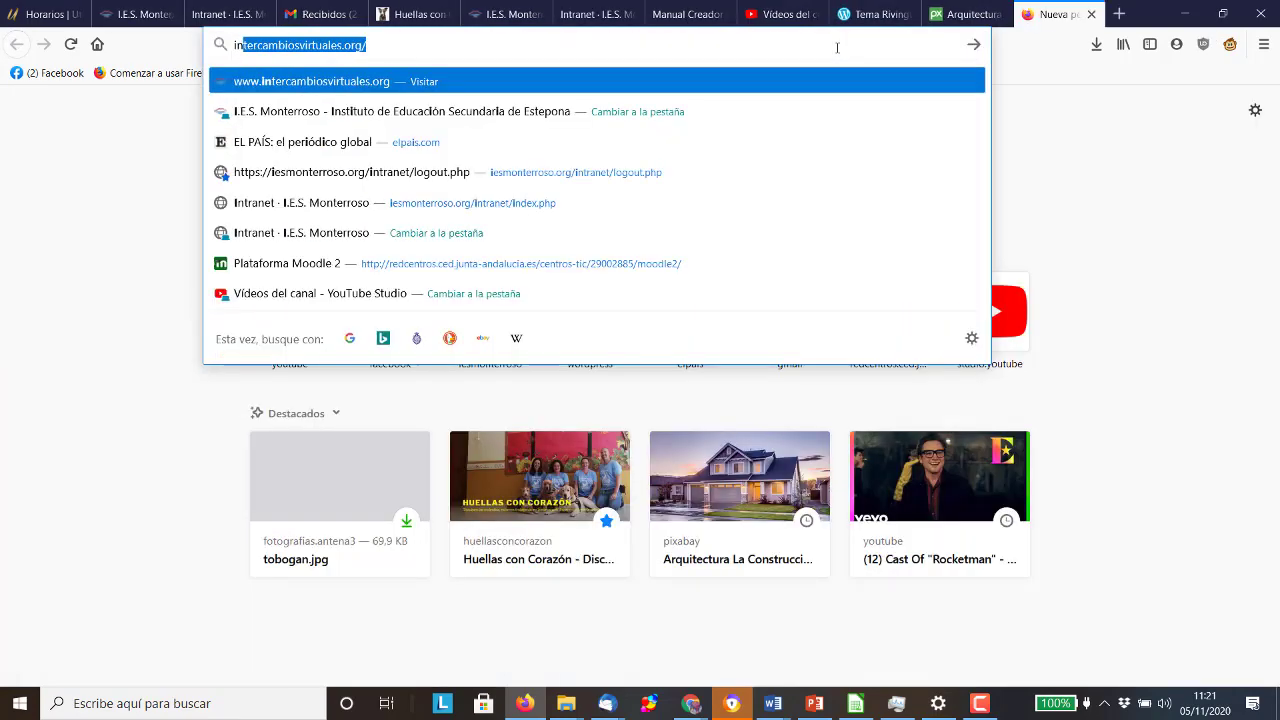
type("mobiliariaus")
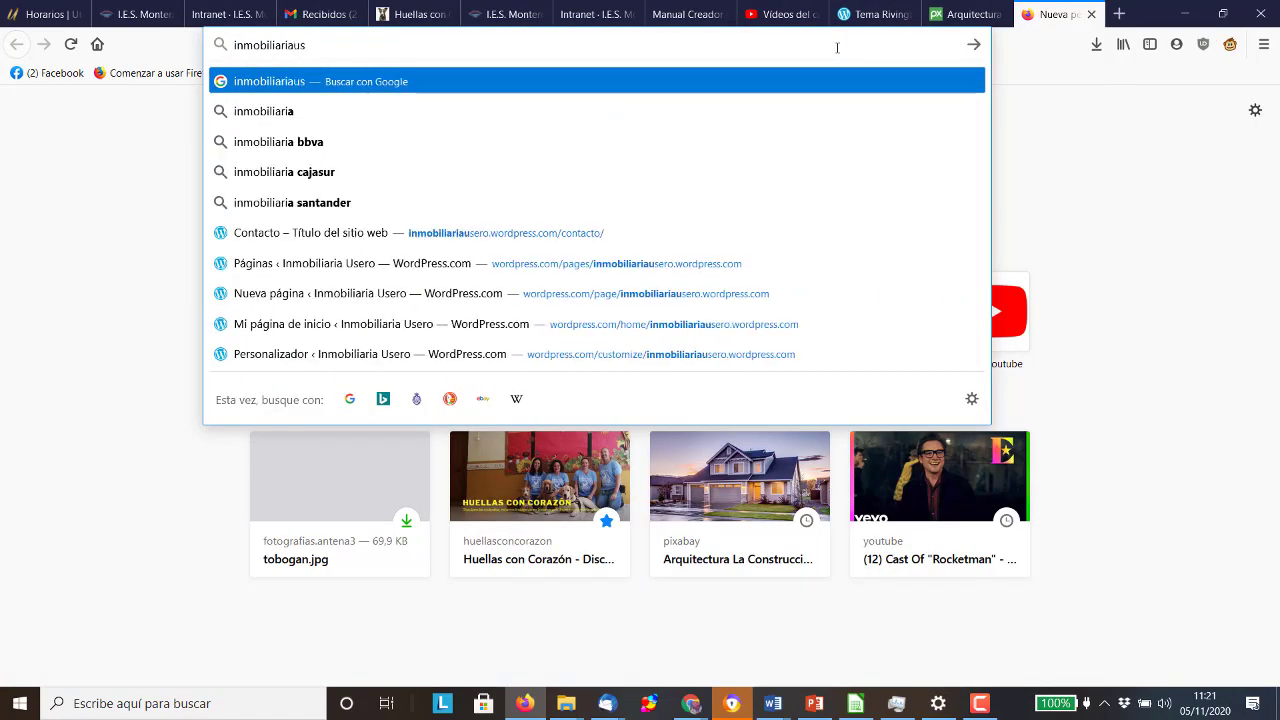
type("ero.wordpress.com")
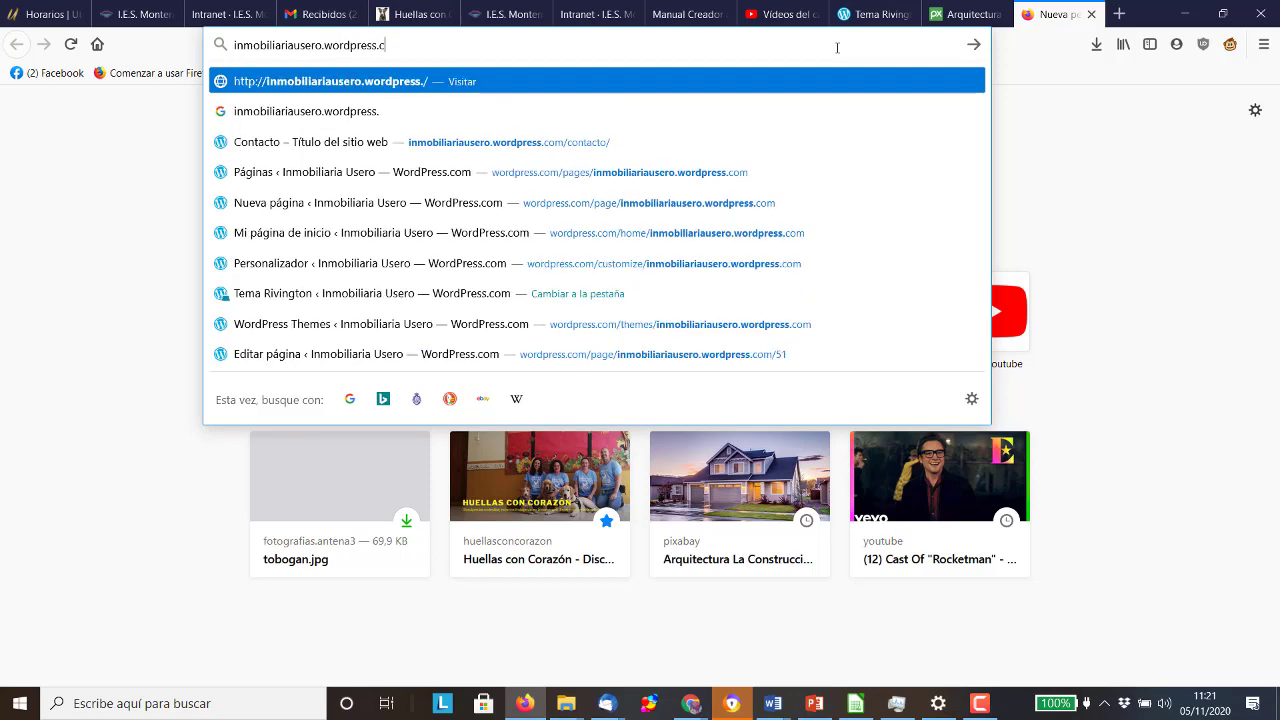
key("Return")
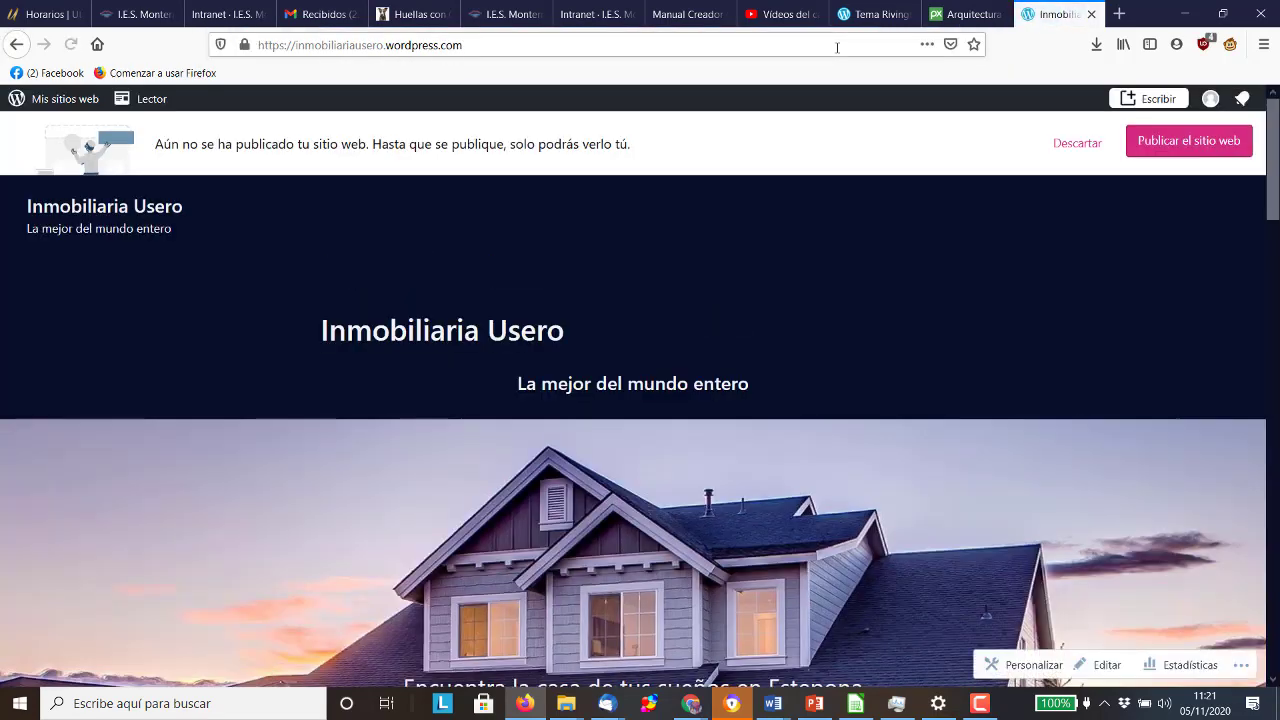
scroll(680, 275, "down", 15)
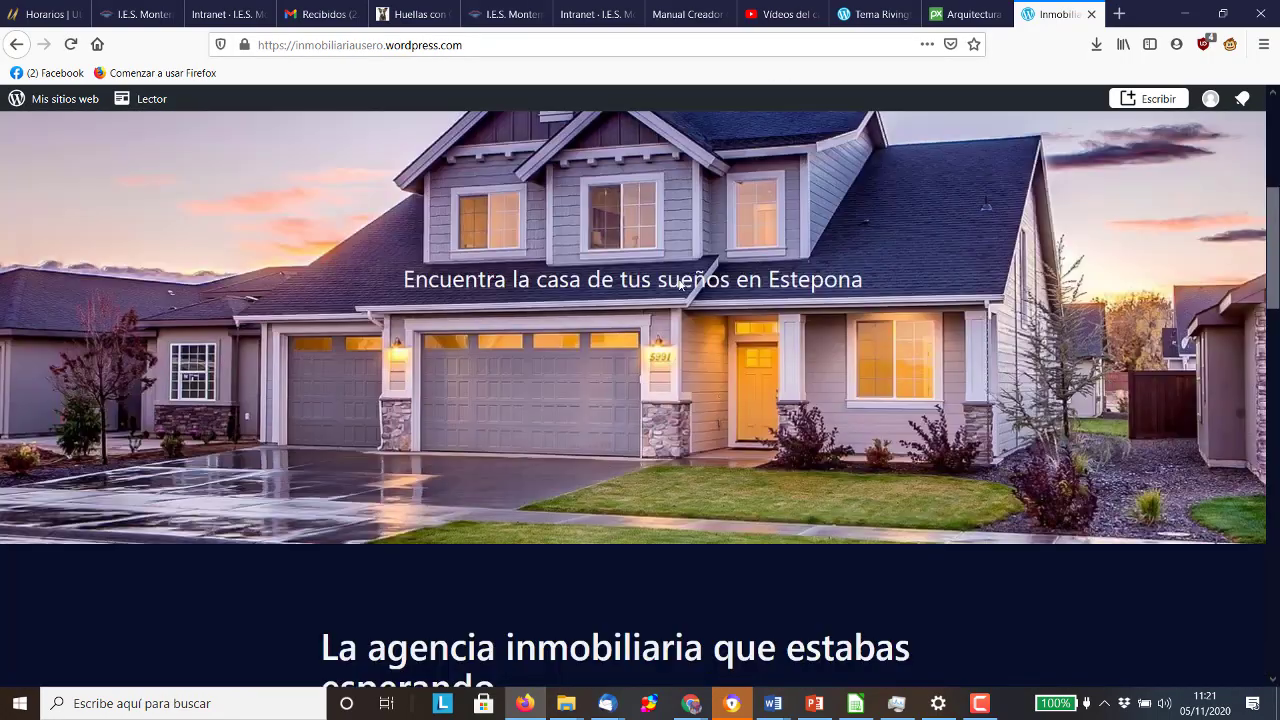
scroll(677, 288, "down", 5)
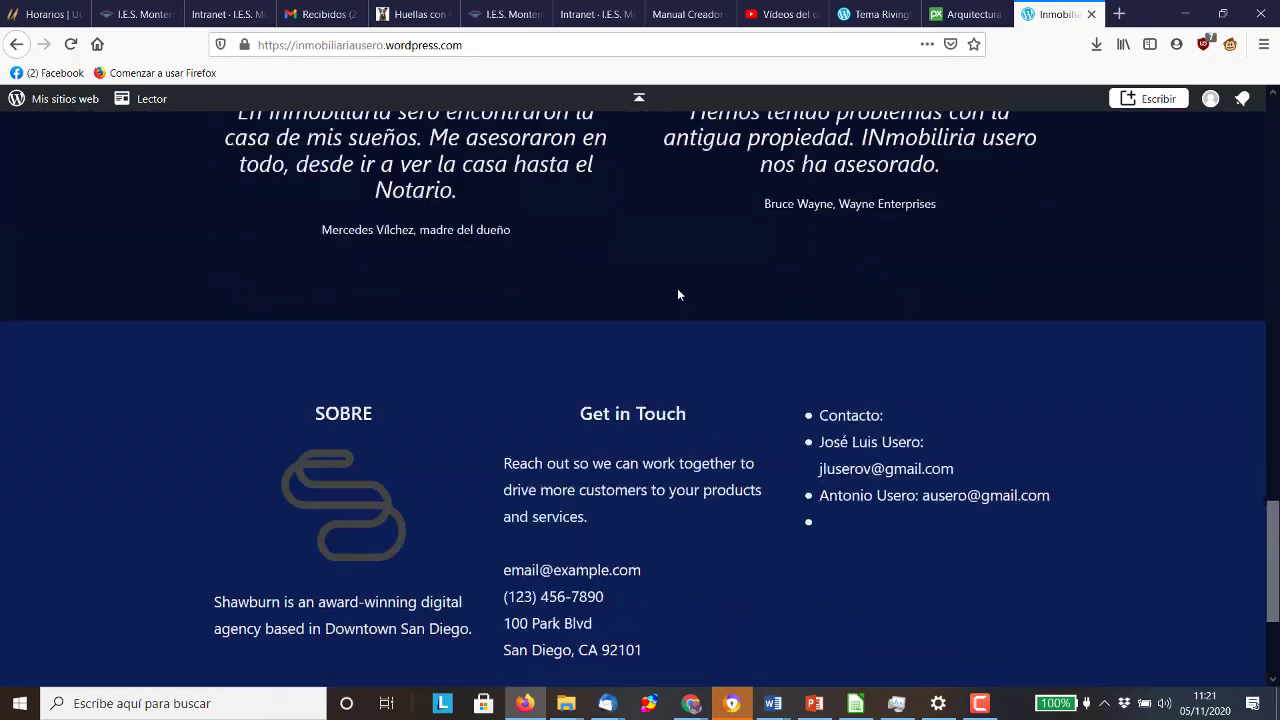
scroll(677, 288, "down", 3)
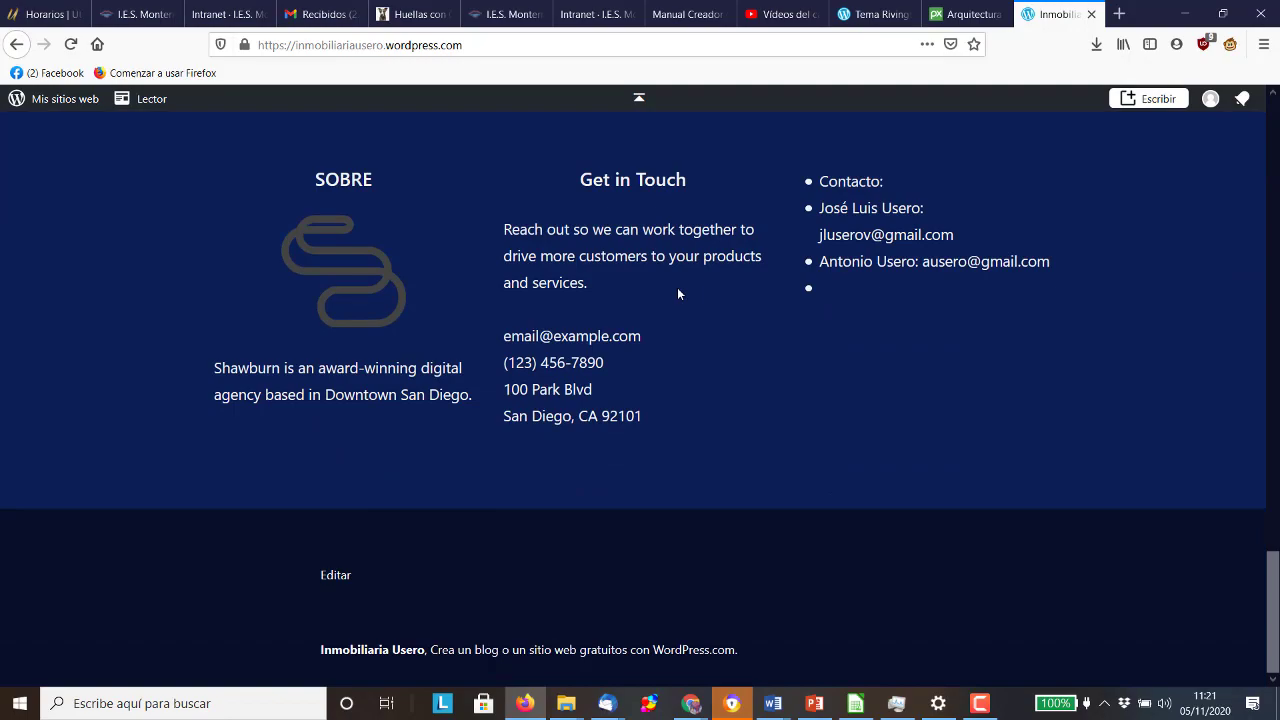
scroll(678, 286, "up", 20)
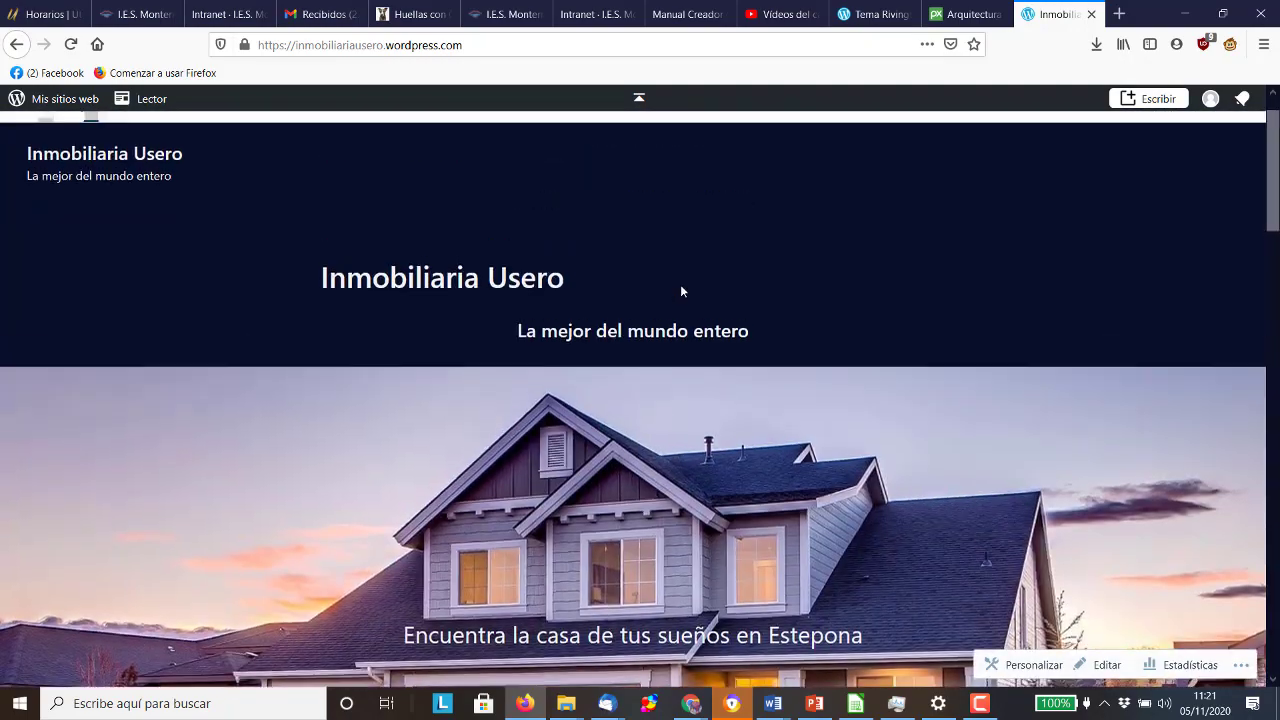
scroll(680, 291, "up", 1)
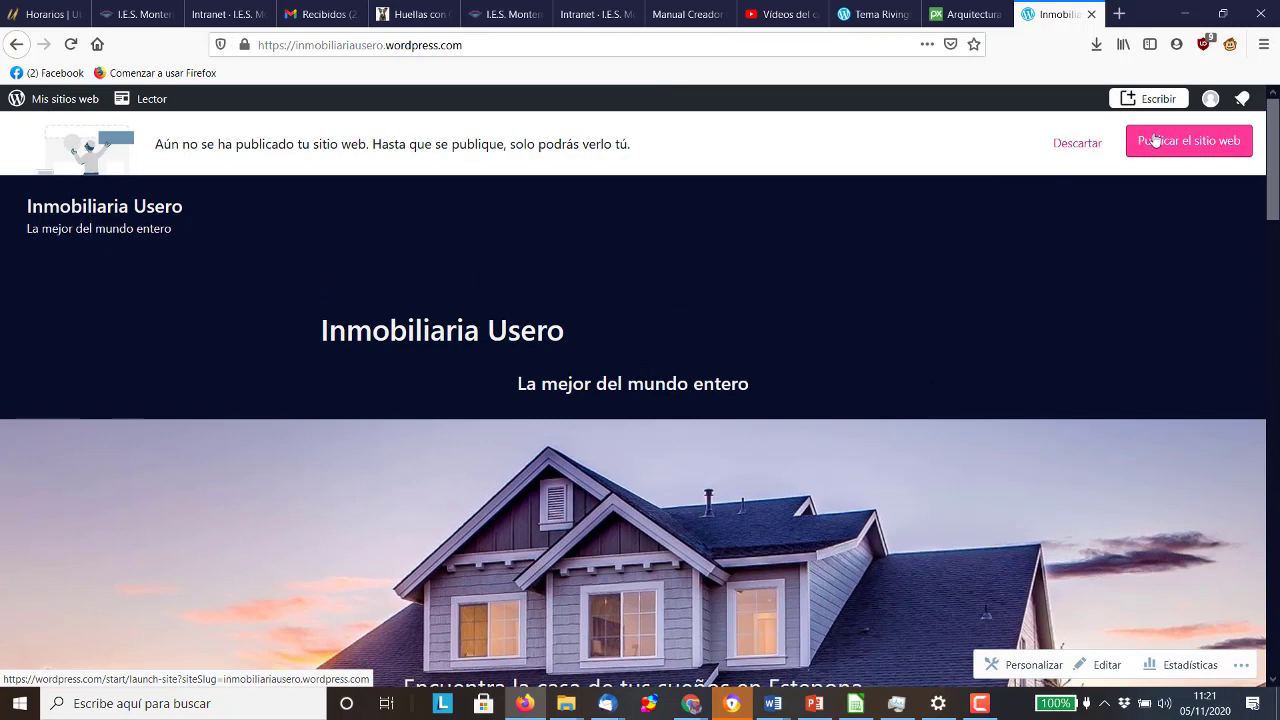
Launch the site on the free plan, skipping the custom domain purchase
left_click(1155, 140)
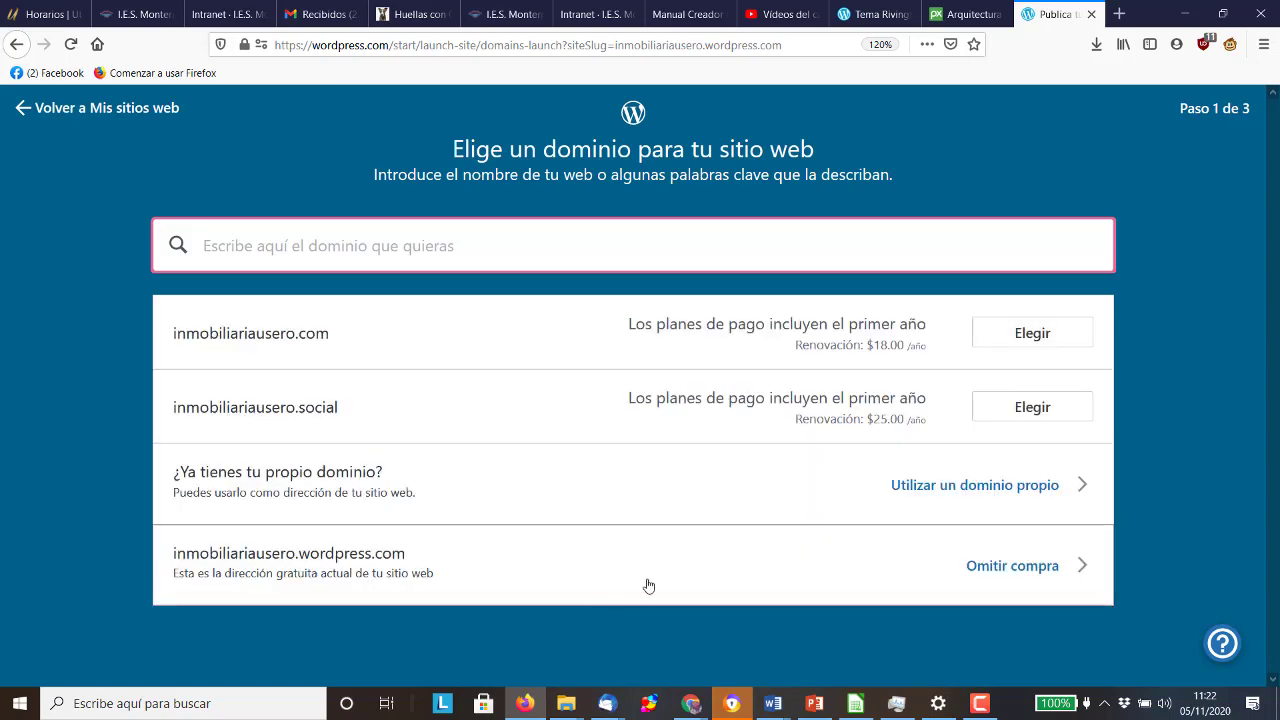
left_click(1006, 579)
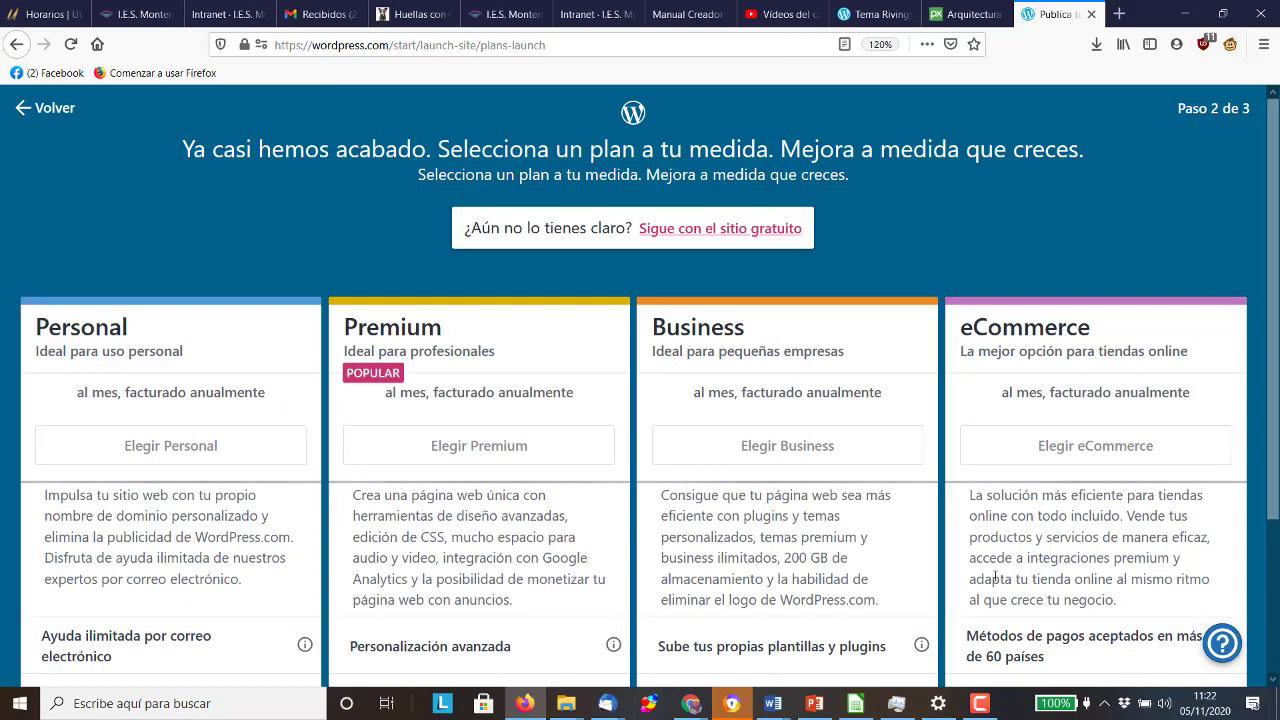
left_click(708, 232)
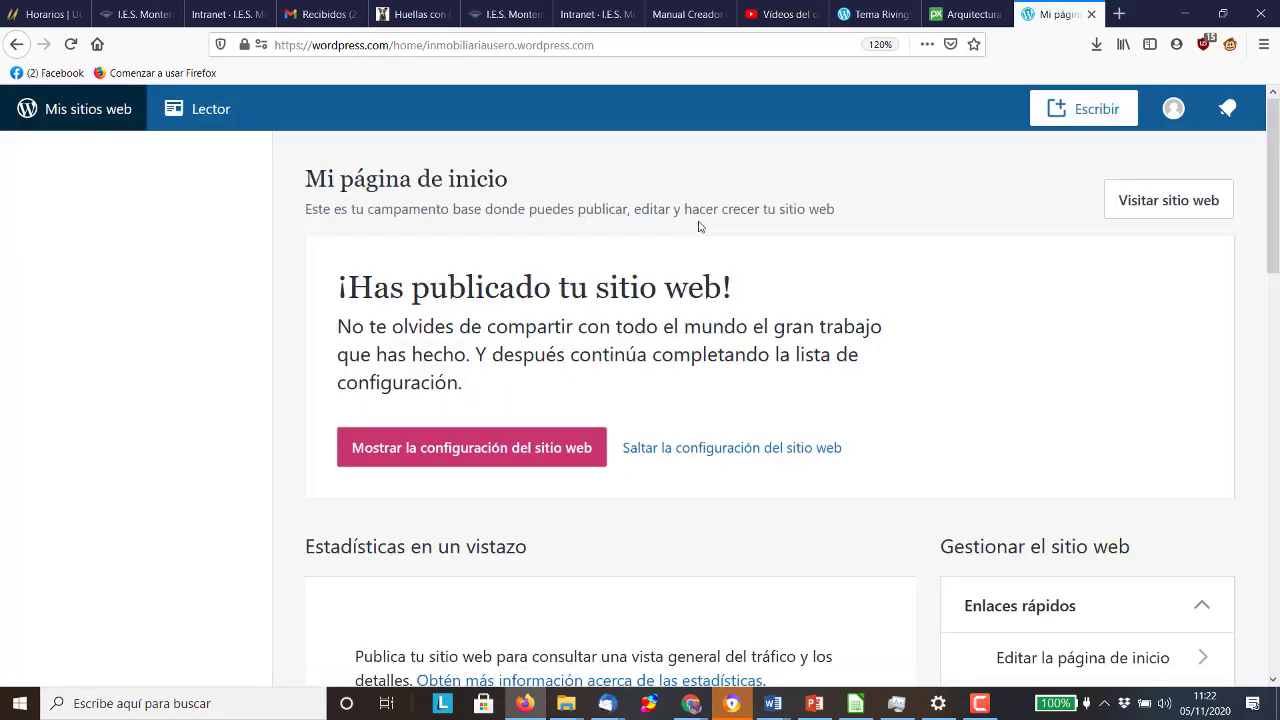
Switch from Firefox to the hojadecalculoalumnado.ods sheet in LibreOffice Calc
left_click(971, 707)
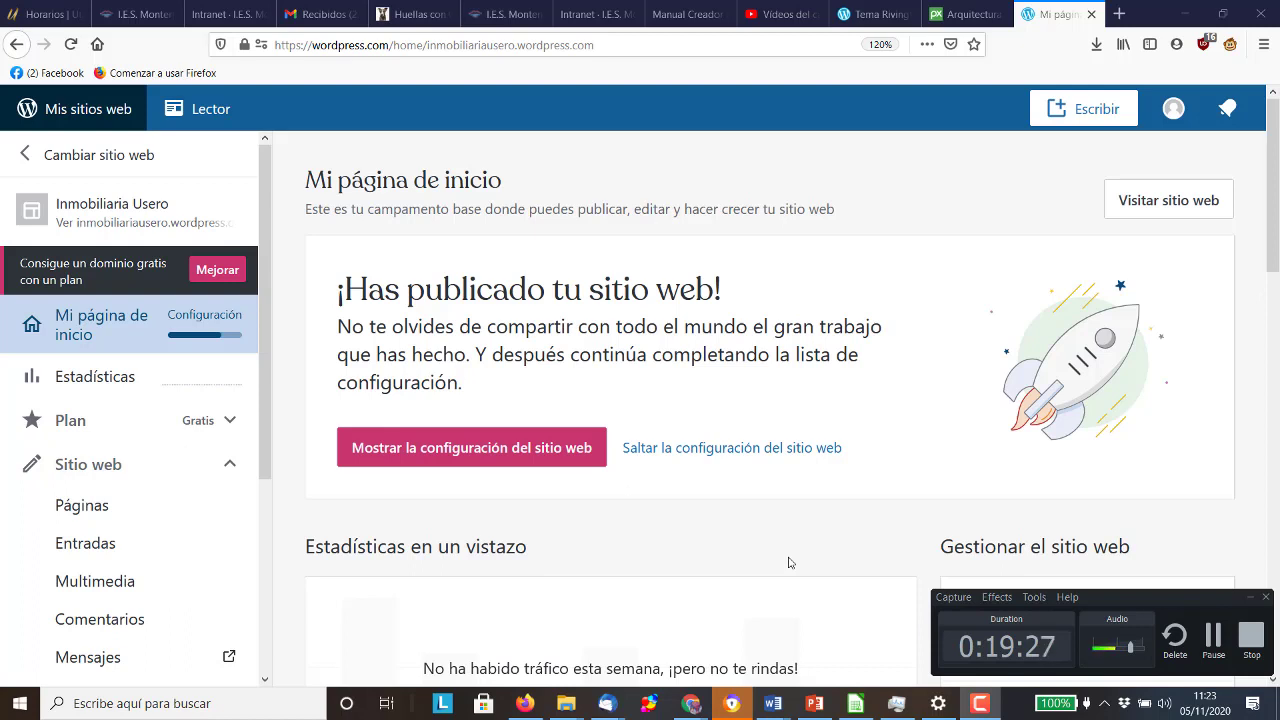
left_click(855, 703)
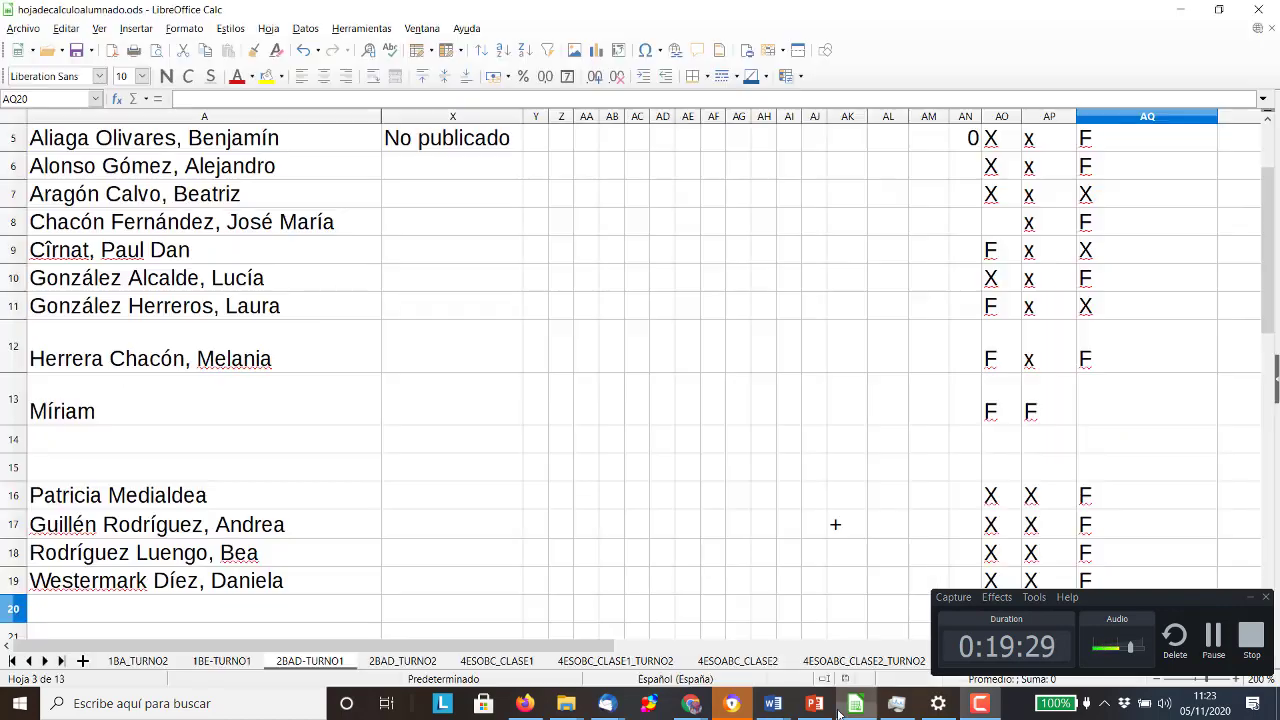
Narrow column AQ and columns AK–AL on 2BAD-TURNO1, then select cell AR1
scroll(787, 388, "up", 2)
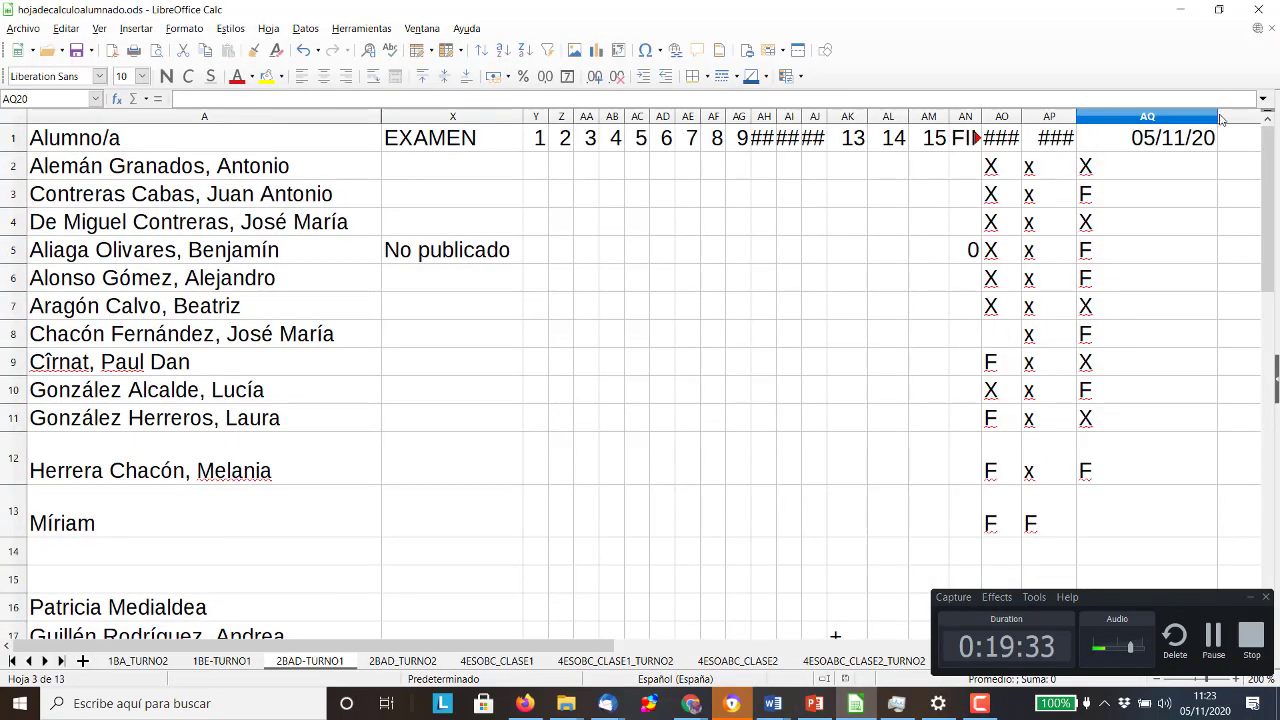
left_click_drag(1216, 117, 1141, 117)
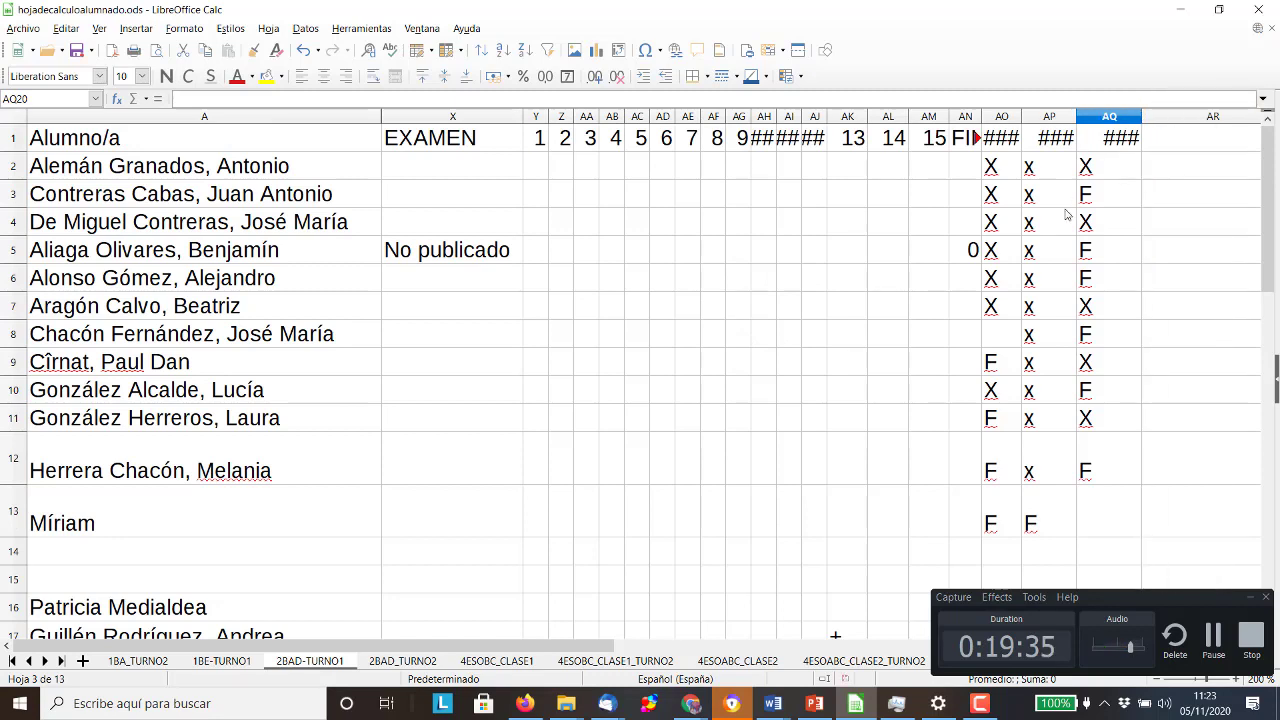
left_click(1164, 150)
key("shift+Right")
key("shift+Right")
left_click(914, 240)
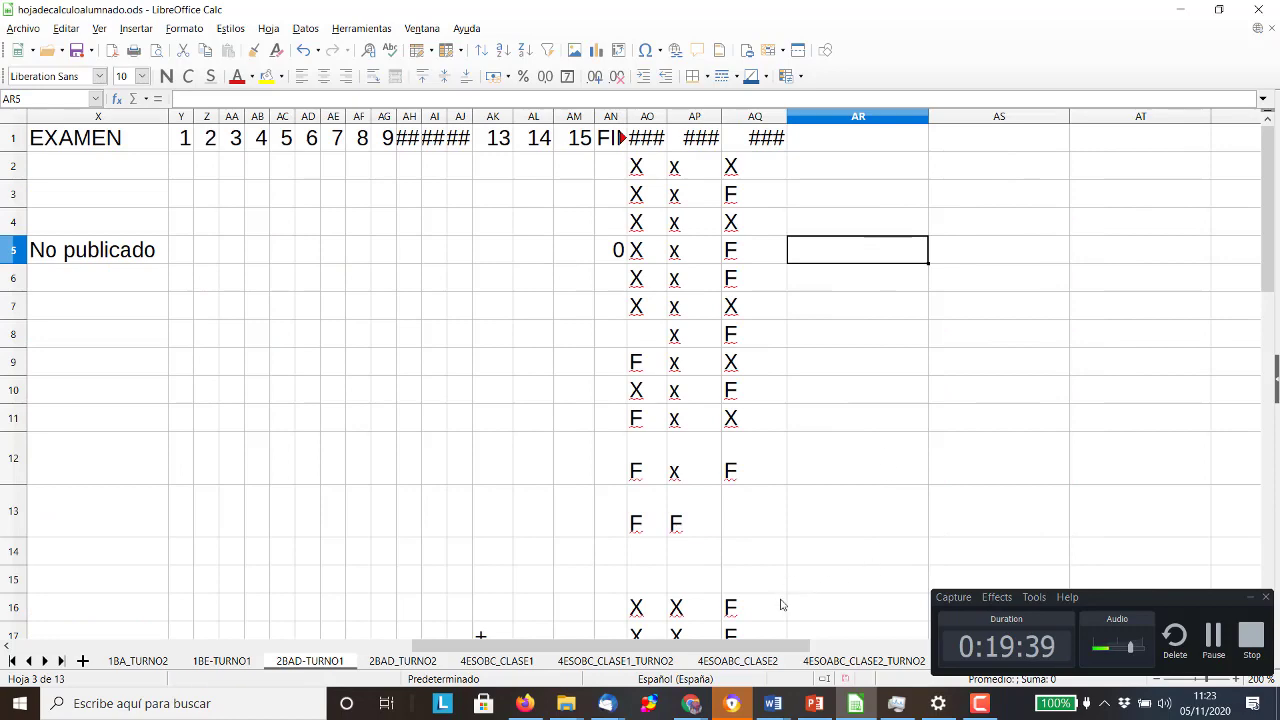
left_click_drag(783, 645, 585, 645)
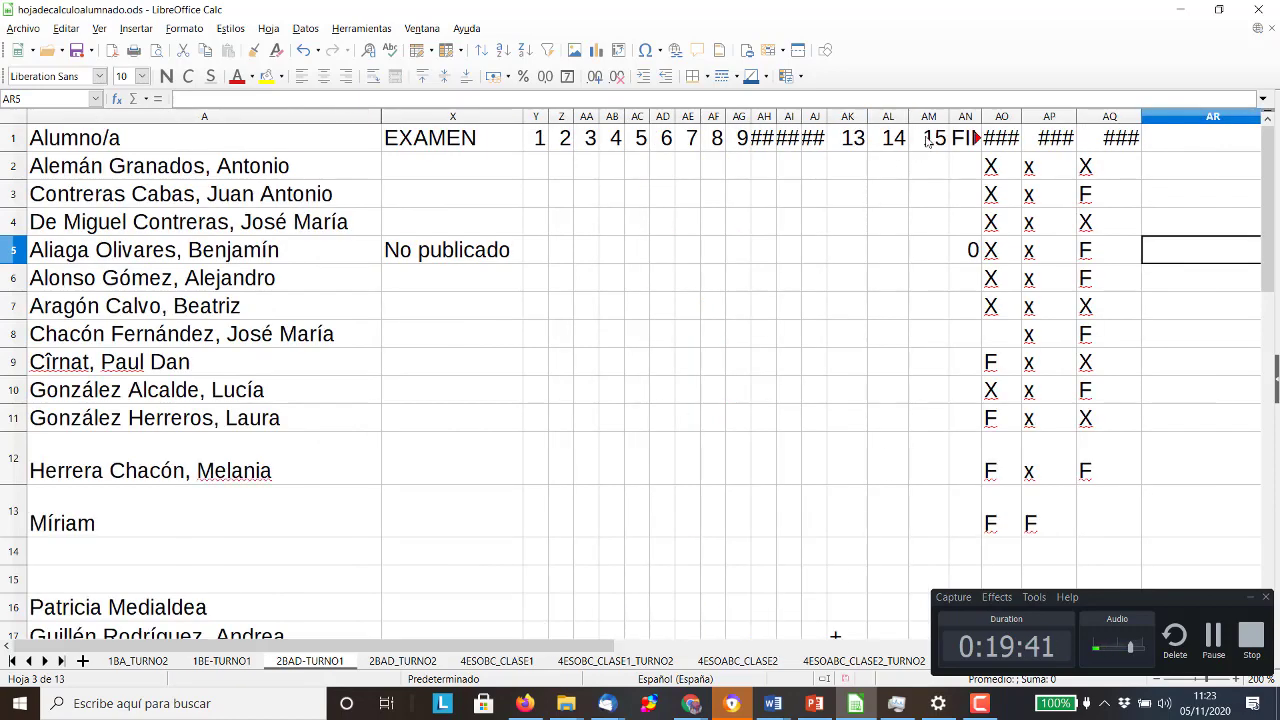
left_click_drag(908, 117, 846, 117)
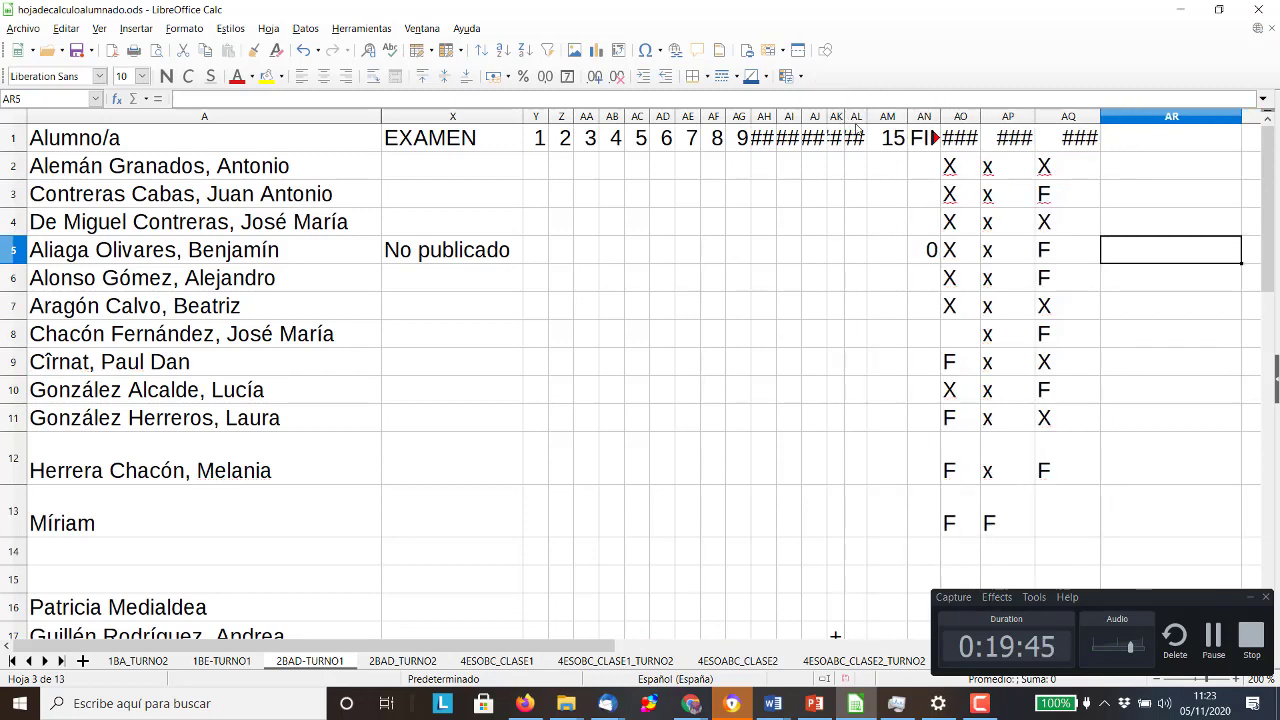
left_click(1125, 138)
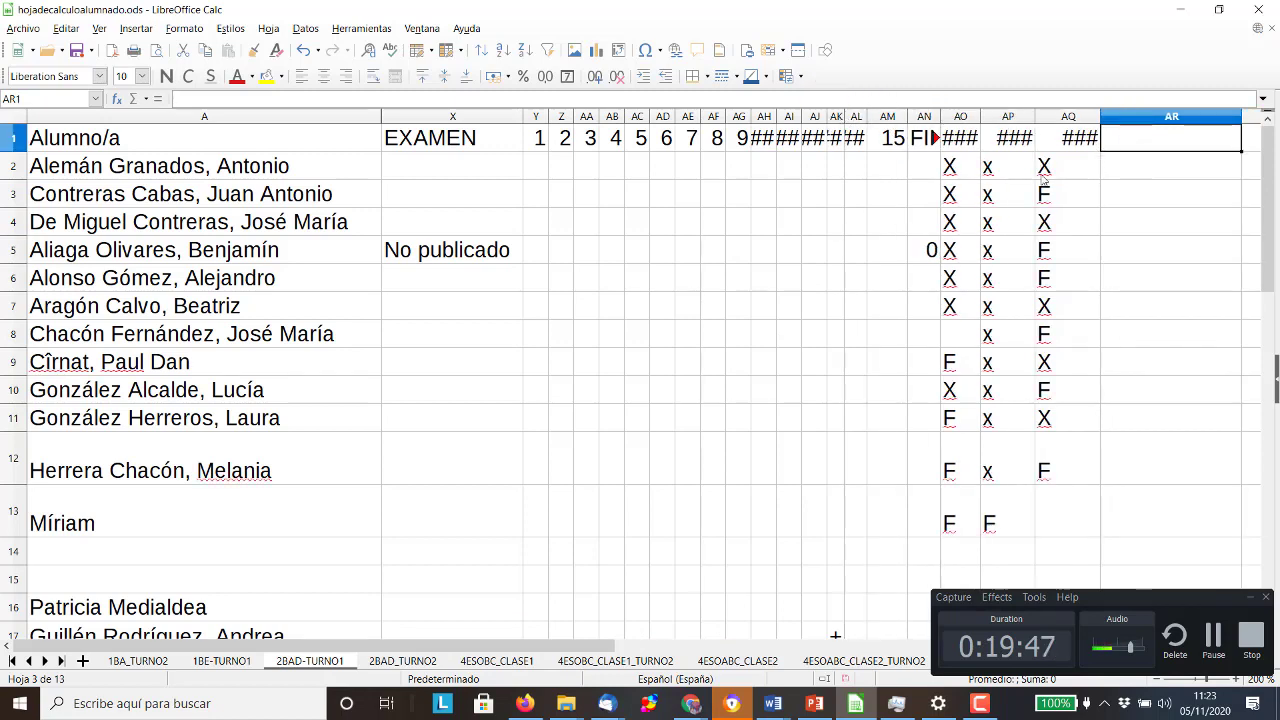
Enter the heading 'SITIO WEB' in cell AR1
key("Caps_Lock")
type("SITIO WEB")
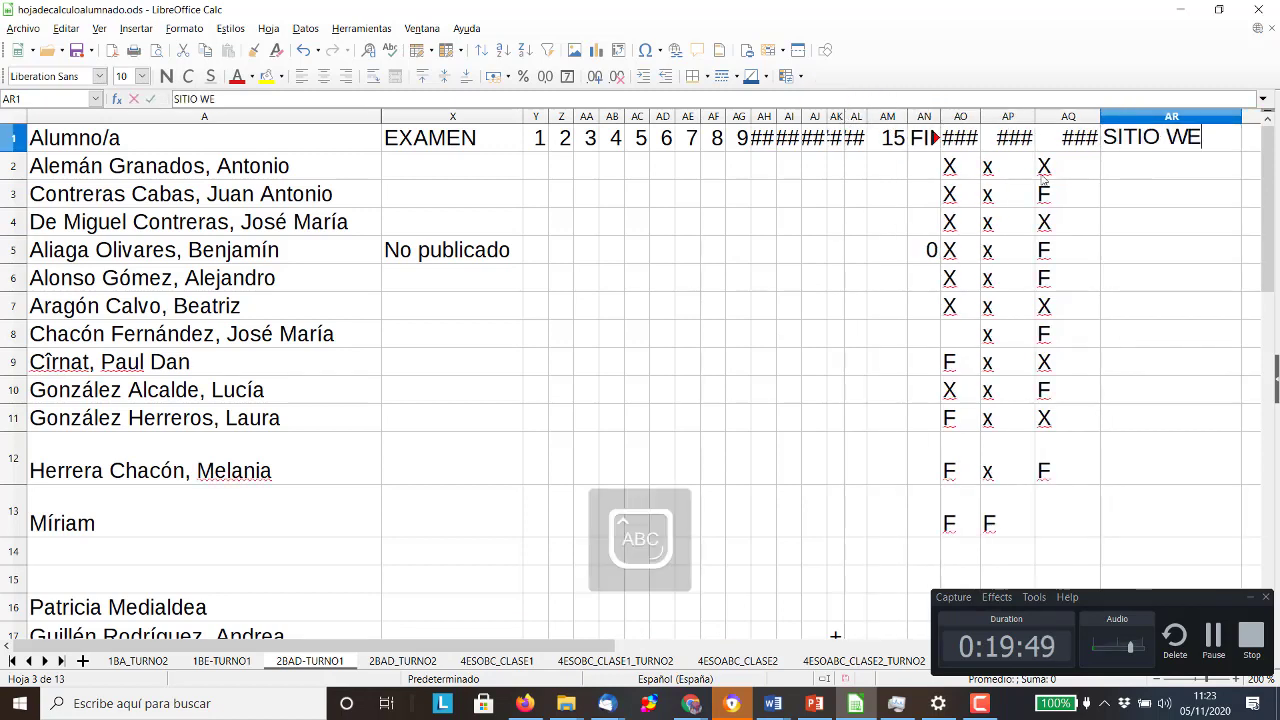
key("Return")
key("Caps_Lock")
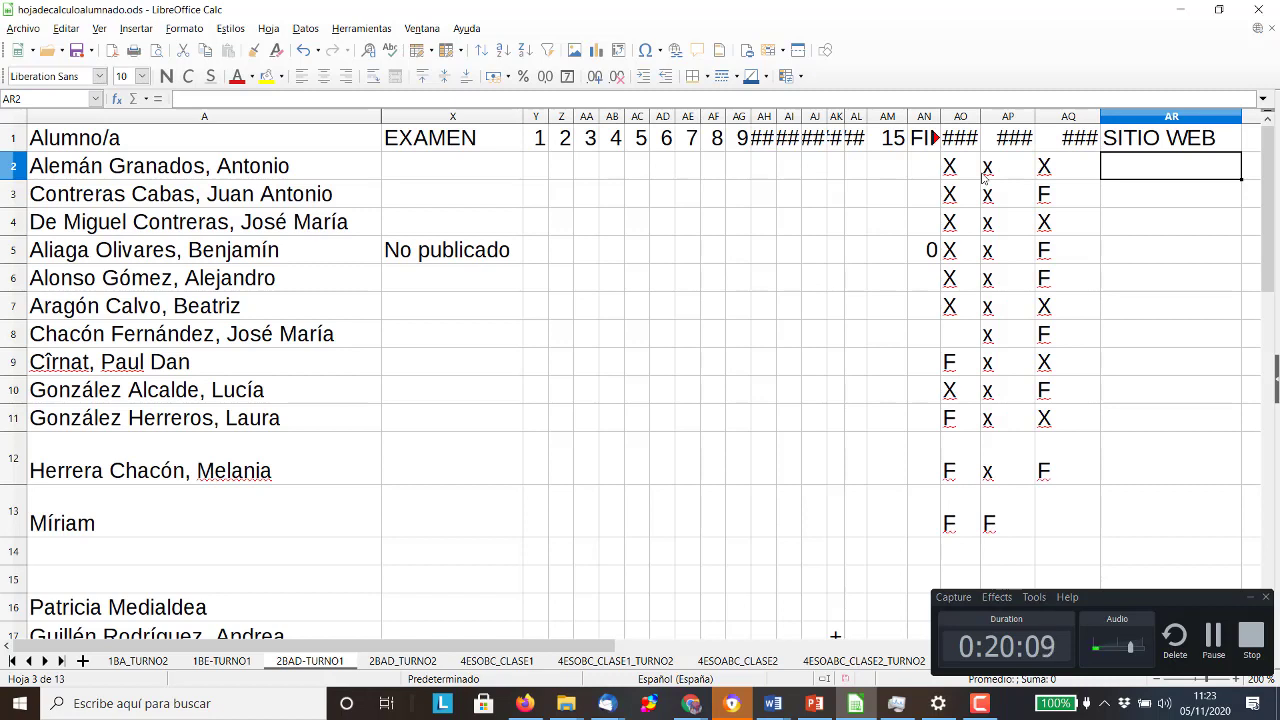
Fill AR2–AR4 with 'No lo sabes', 'F' and 'Compañía de organización de eventos'
type("No l")
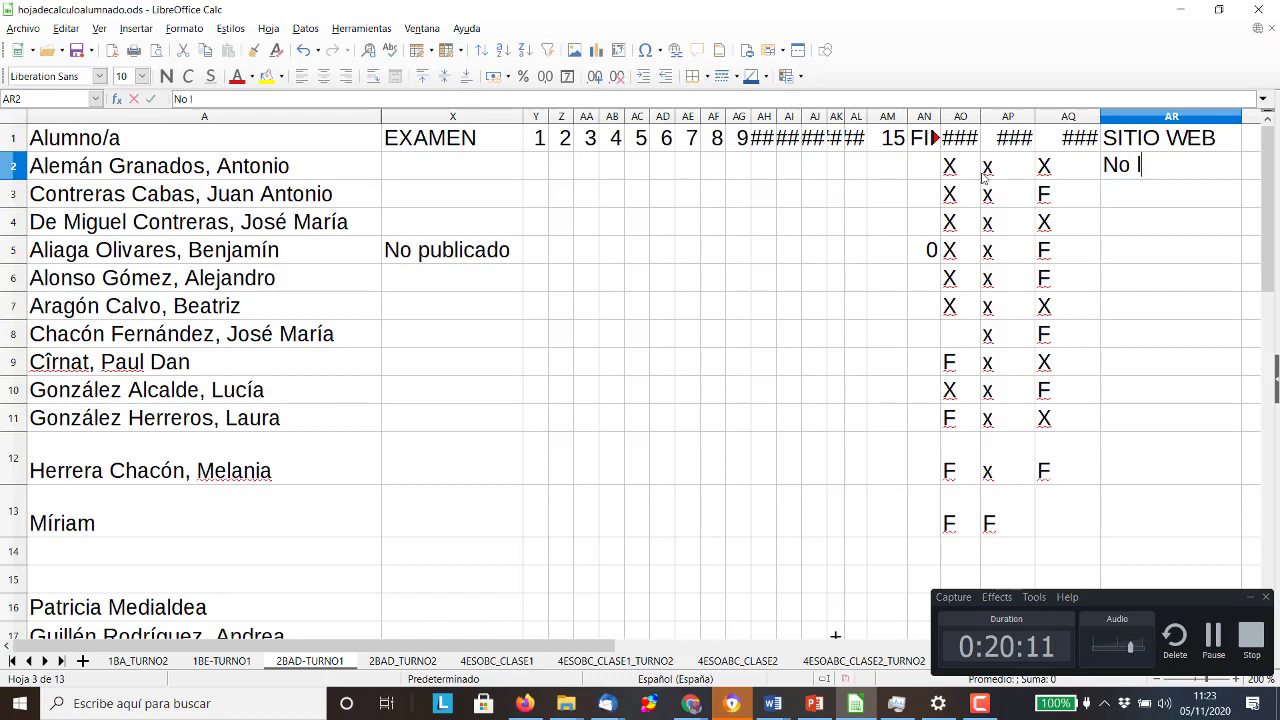
type("o sabes")
key("Return")
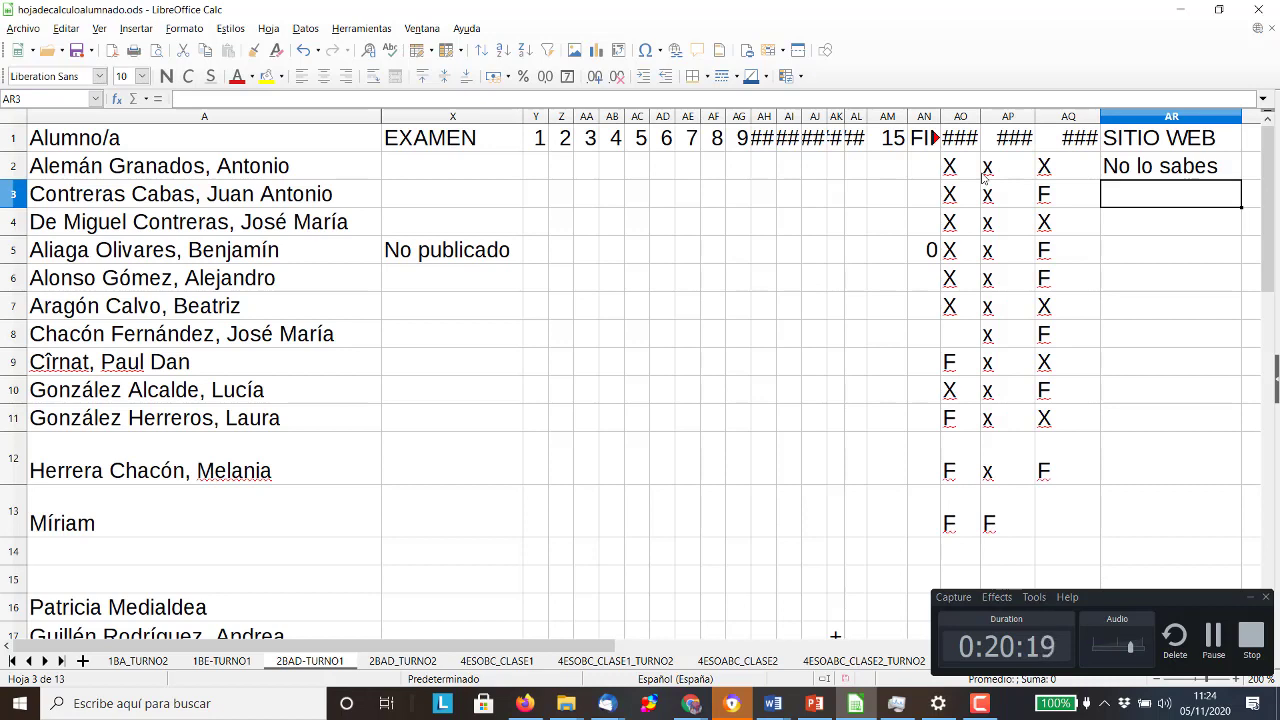
type("f")
key("BackSpace")
key("Caps_Lock")
type("F")
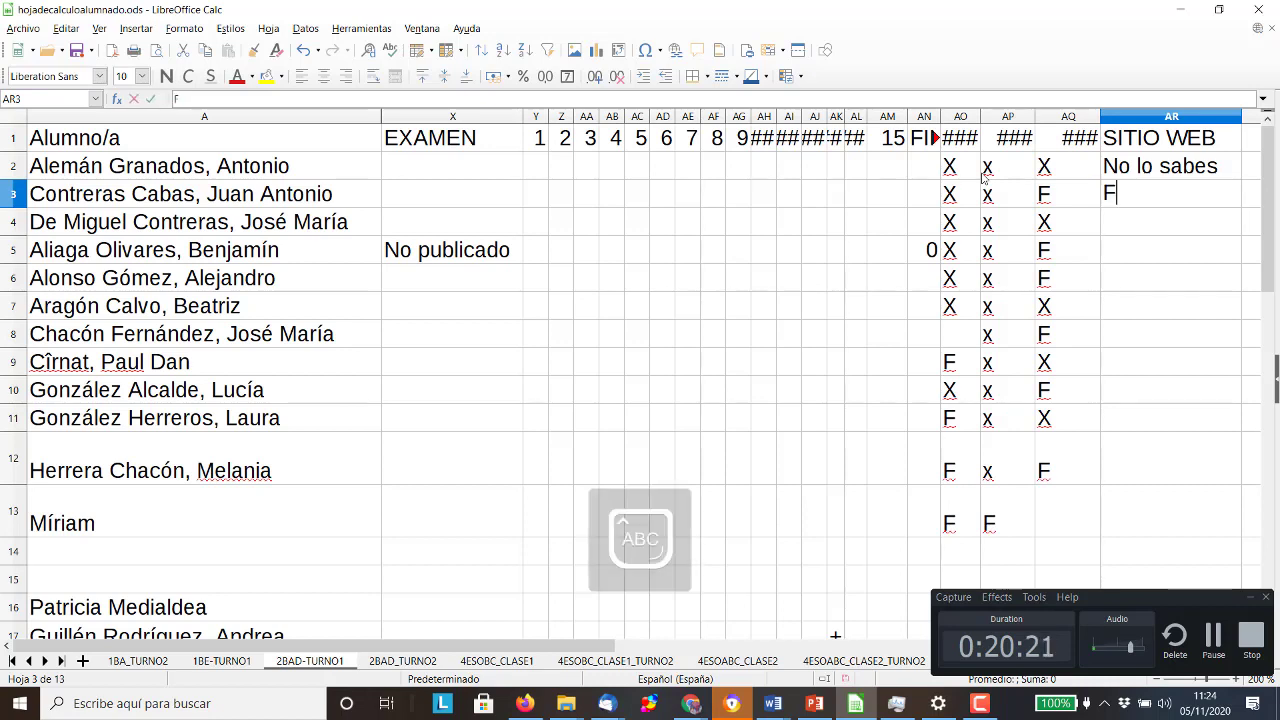
key("Return")
key("Caps_Lock")
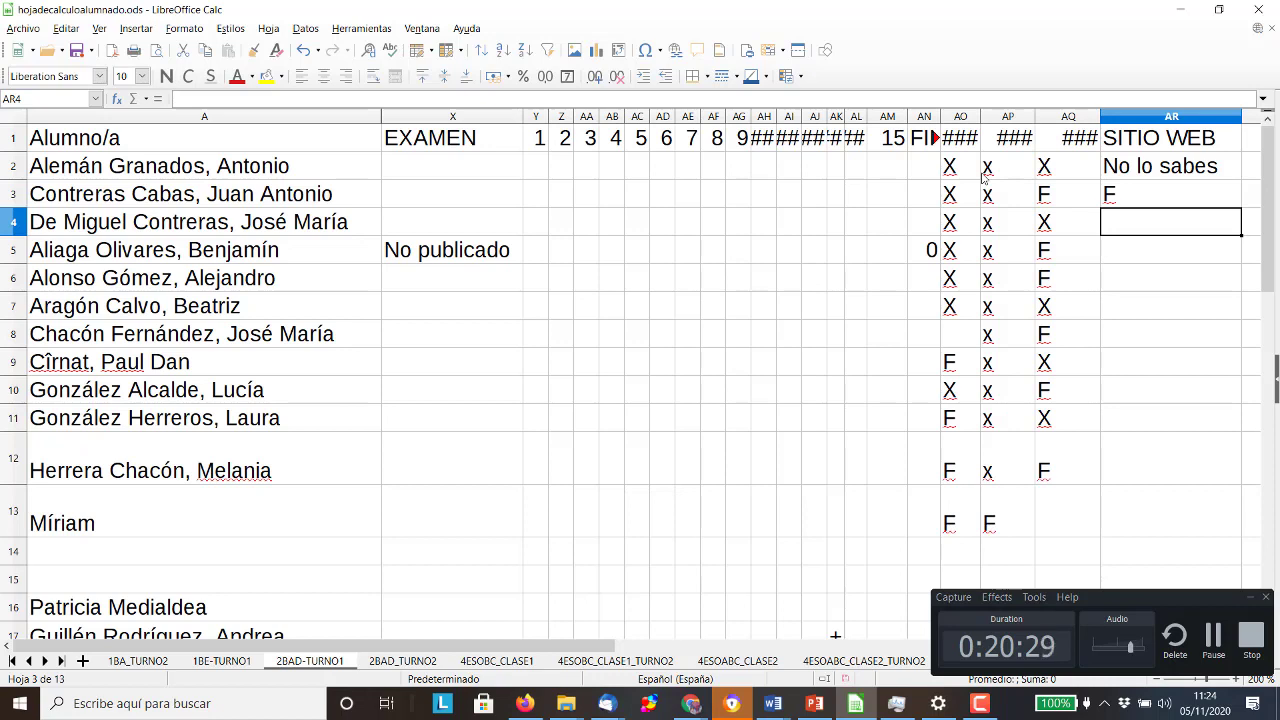
type("C")
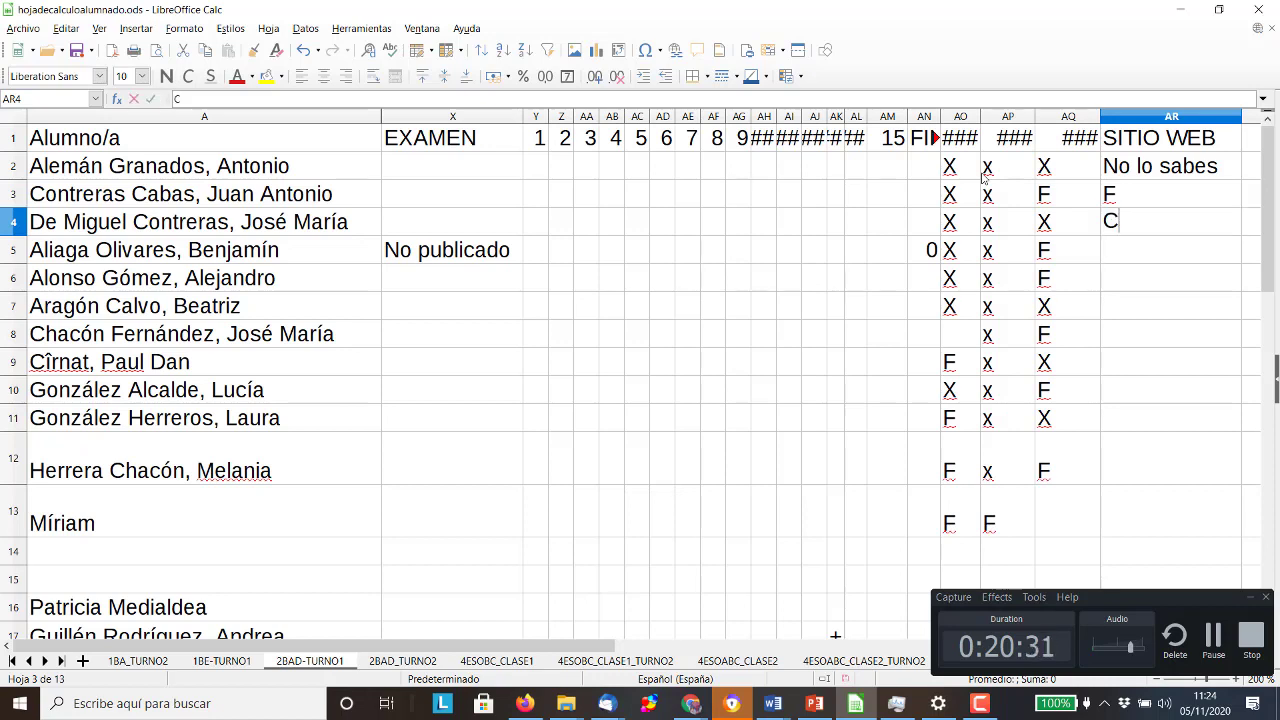
type("ompañ")
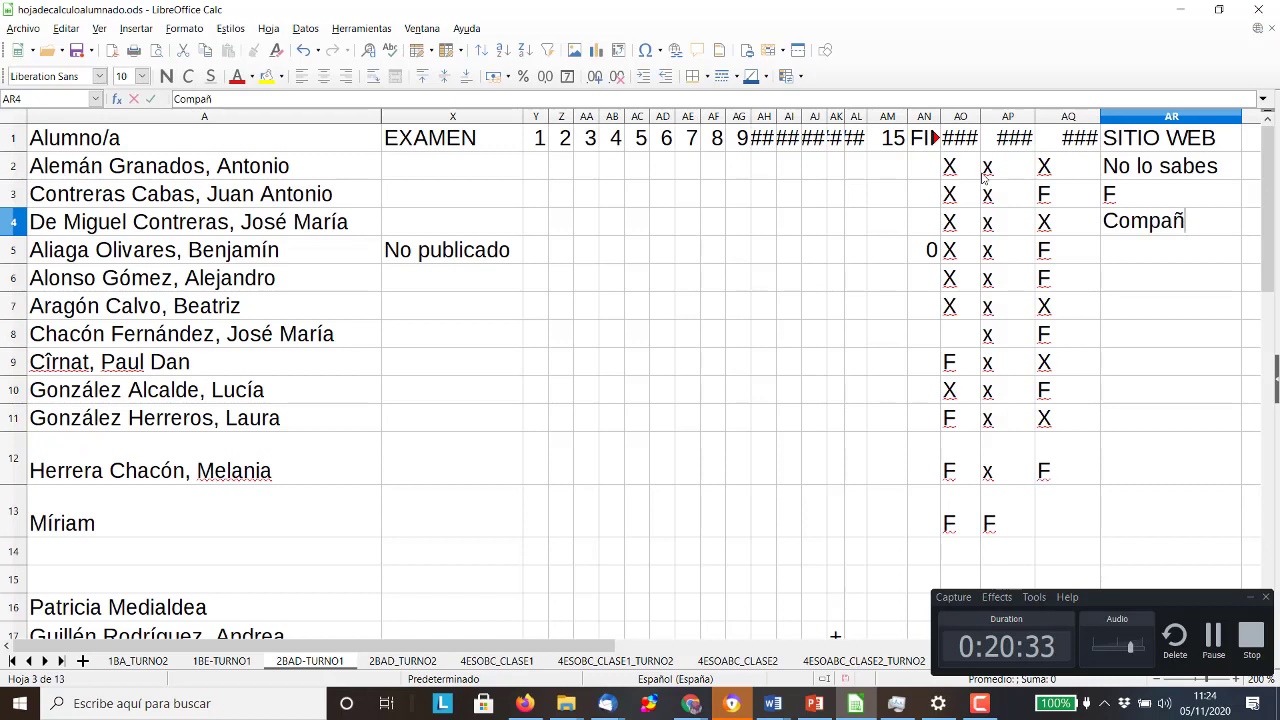
type("ía")
type(" de")
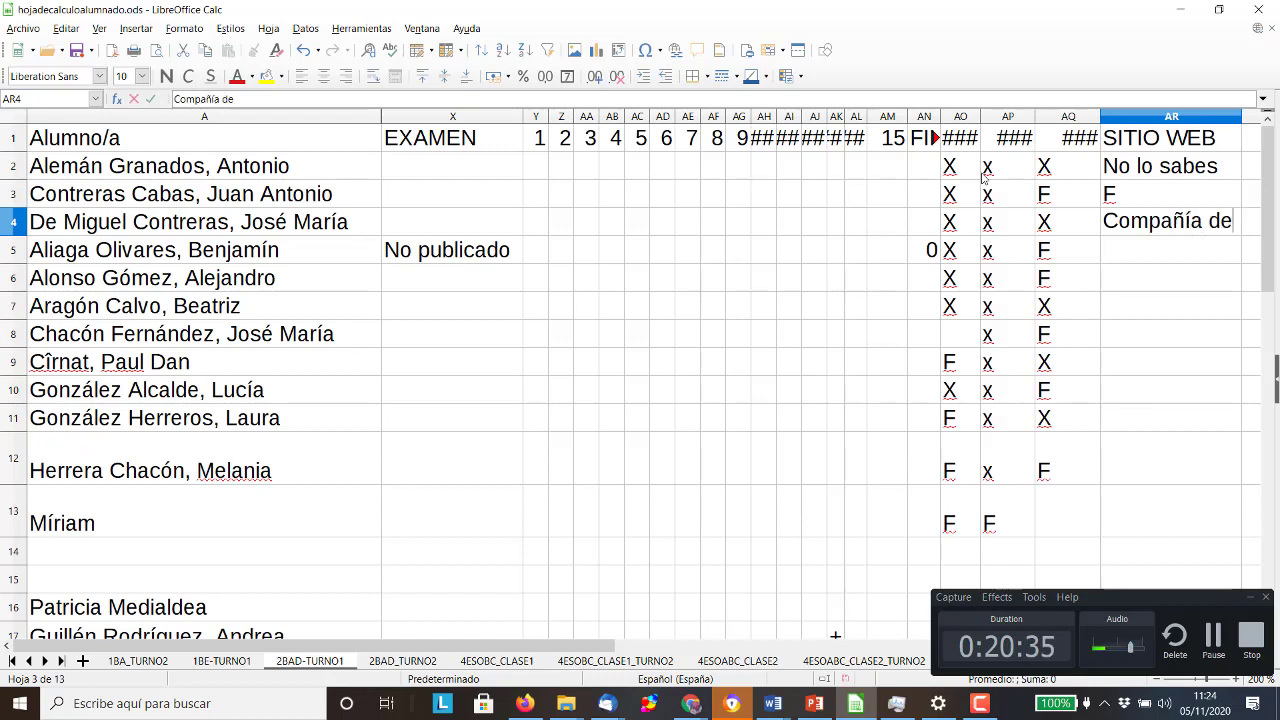
type(" organización de eventos")
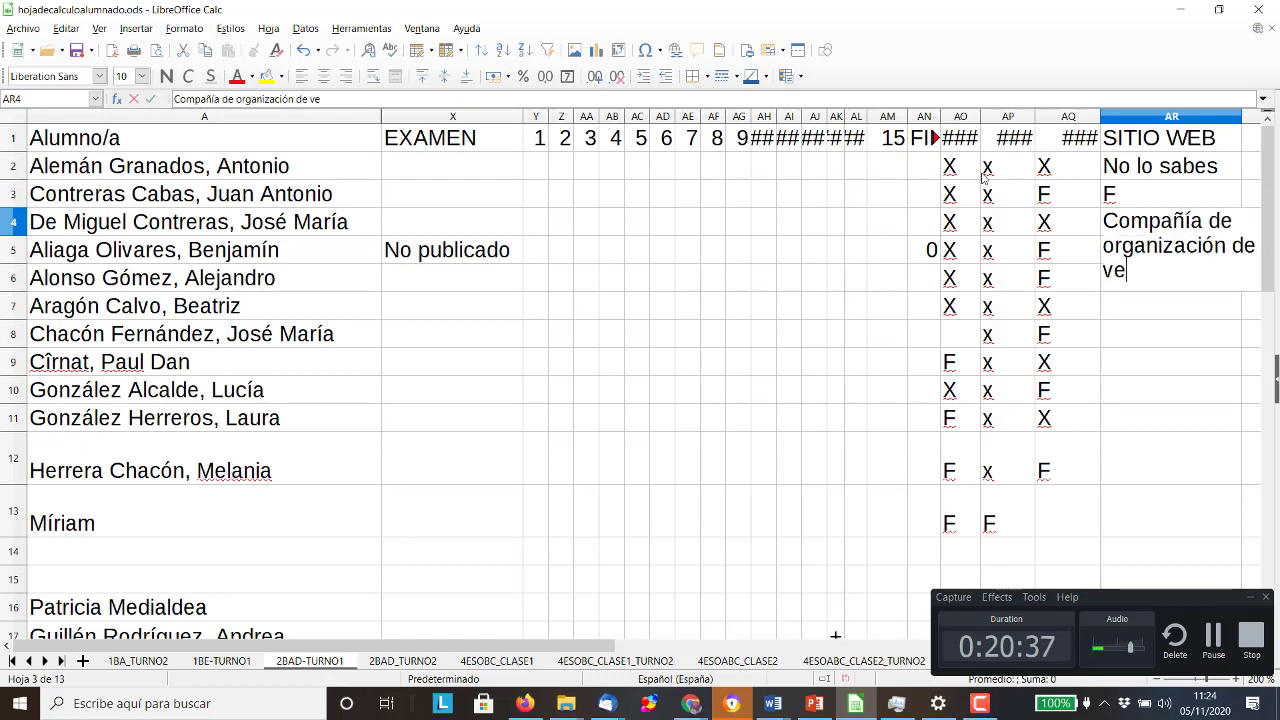
key("Return")
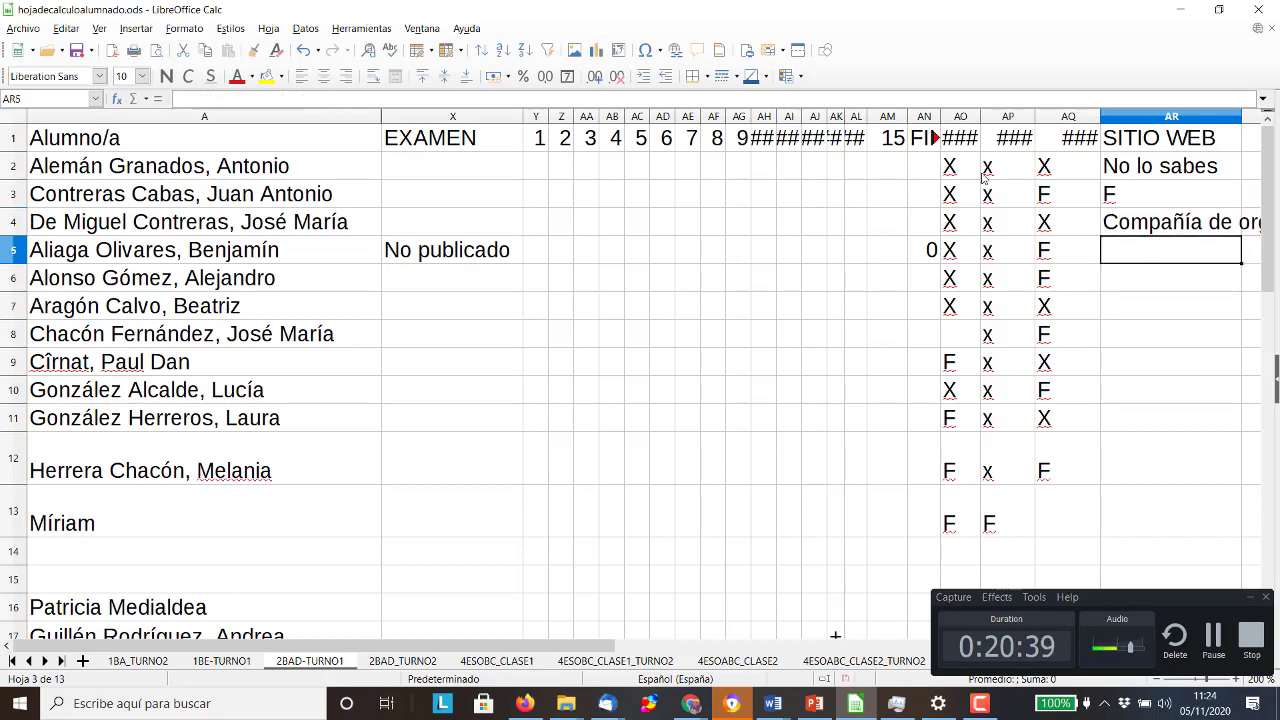